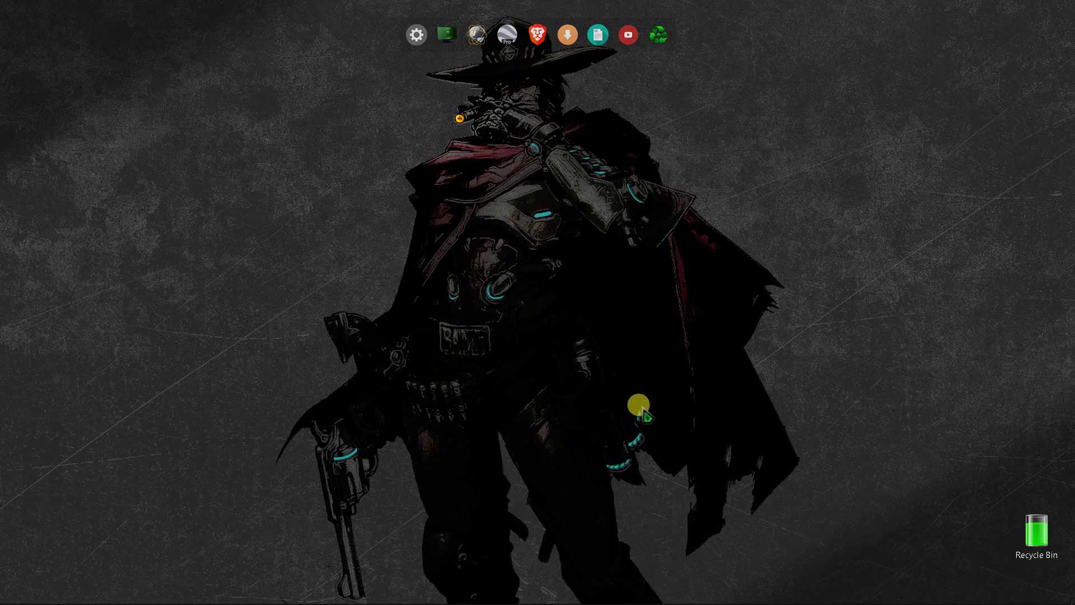
- Restore the minimized ArcMap window showing the empty map
left_click(534, 540)
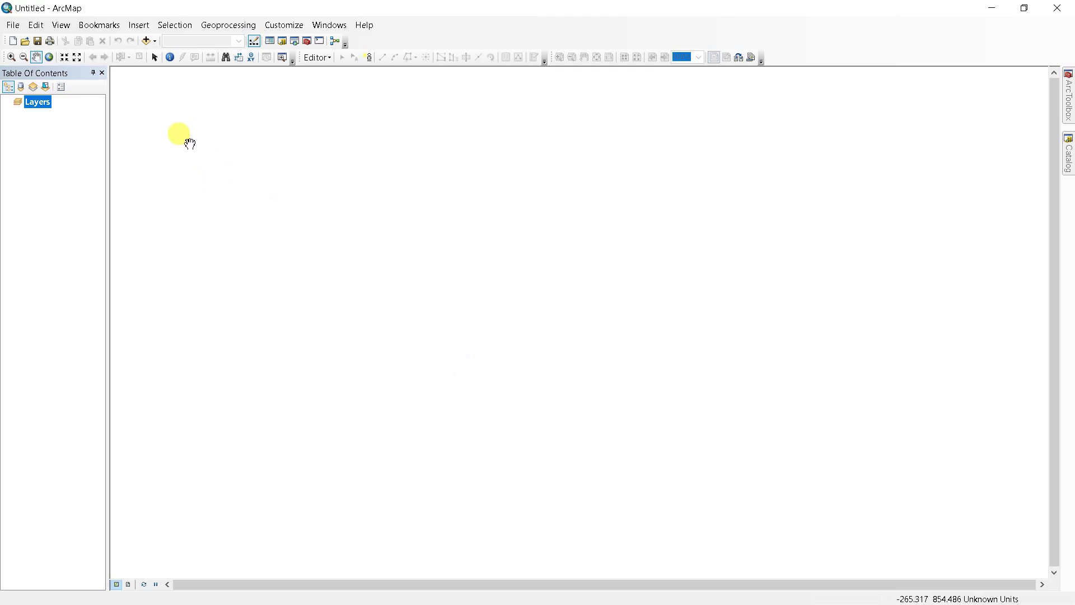
- Add BGD_adm2.shp and BGD_adm3.shp from the BD Admns folder to the map
left_click(146, 44)
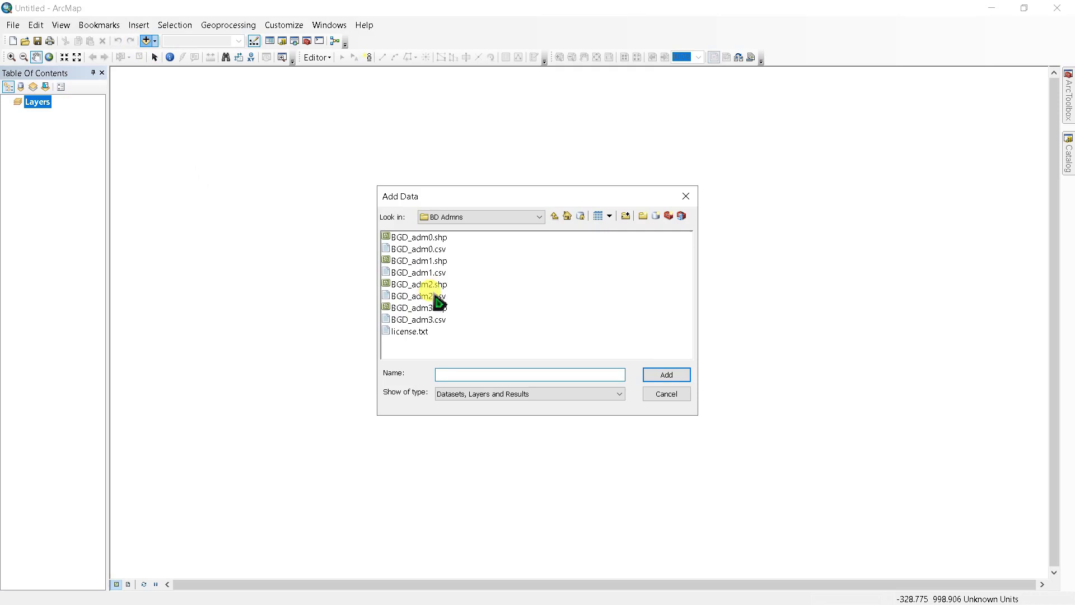
left_click(417, 286)
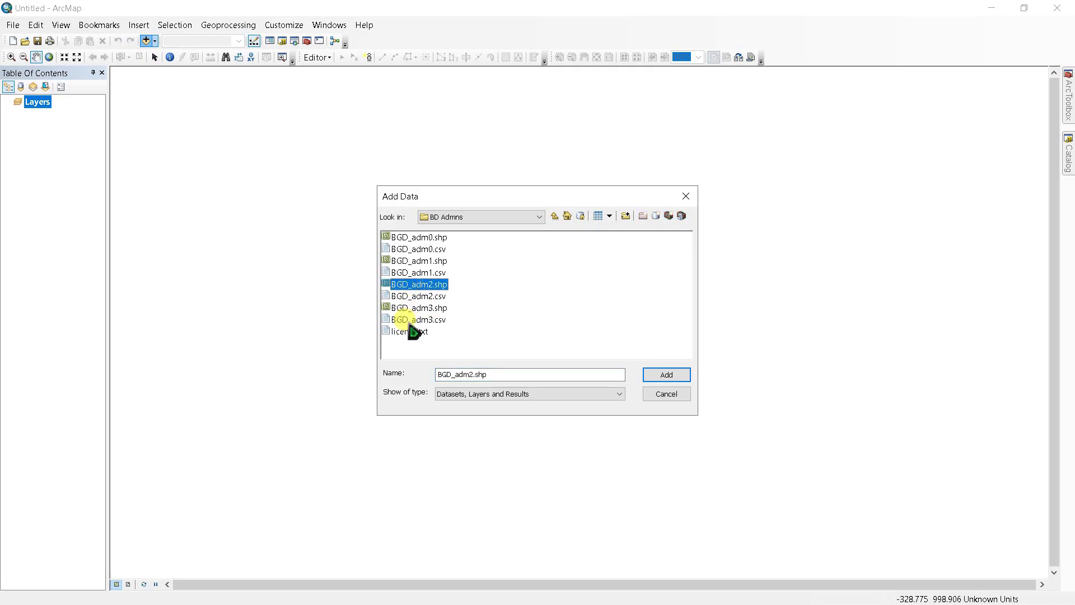
left_click(402, 309, "ctrl")
left_click(667, 375)
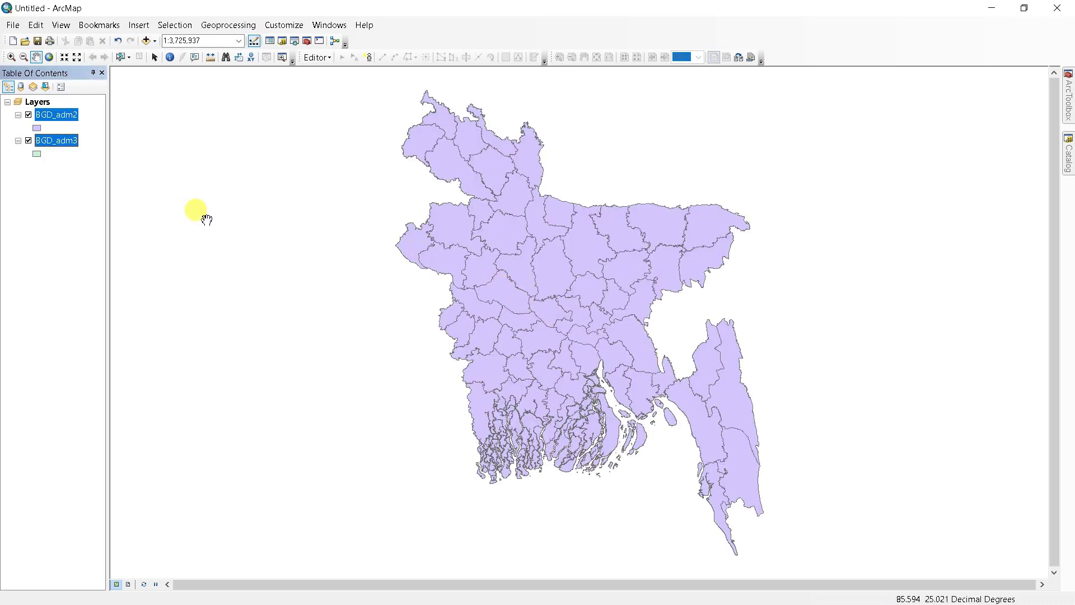
- Toggle the BGD_adm2 layer off and on to compare it with BGD_adm3
left_click(28, 115)
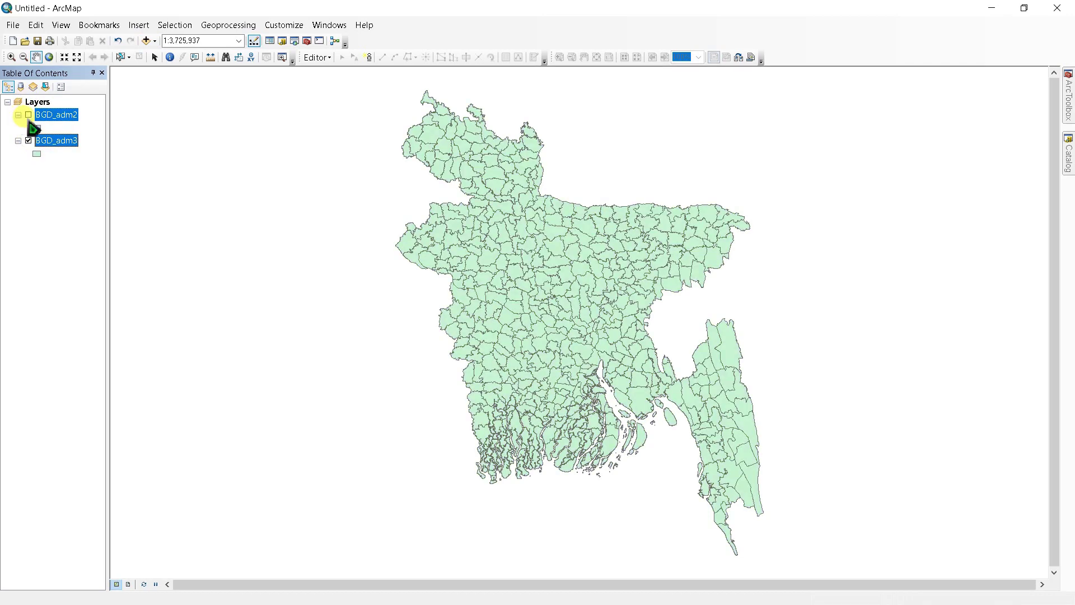
left_click(29, 115)
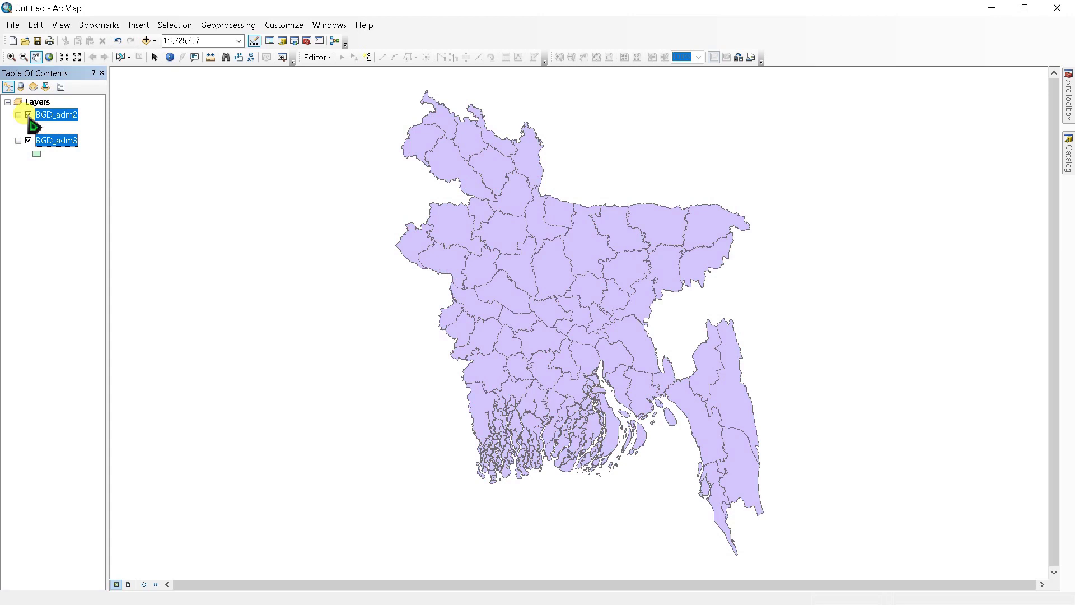
left_click(29, 115)
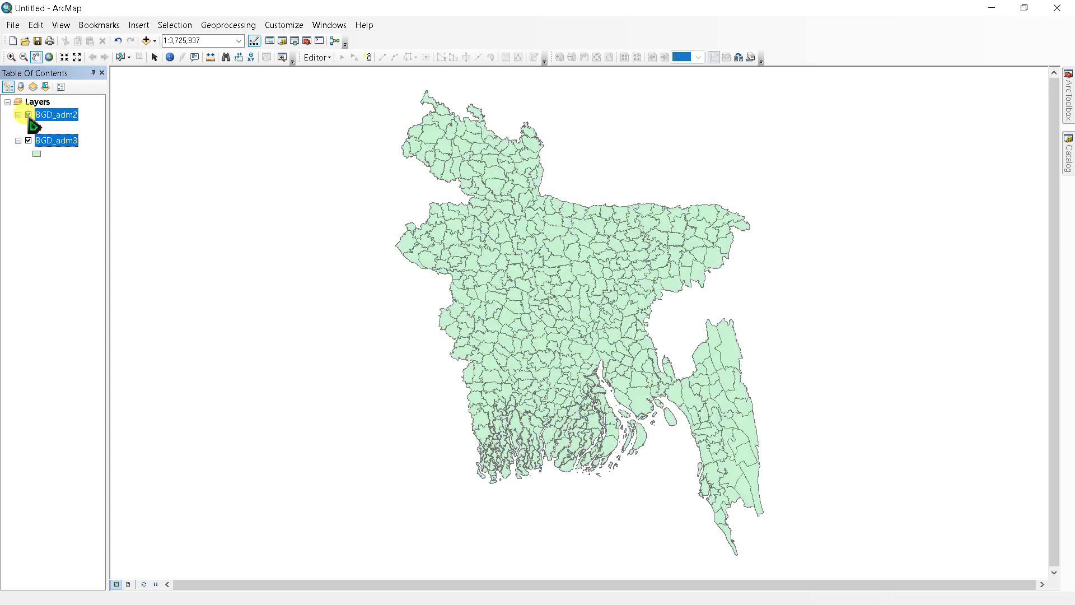
left_click(49, 166)
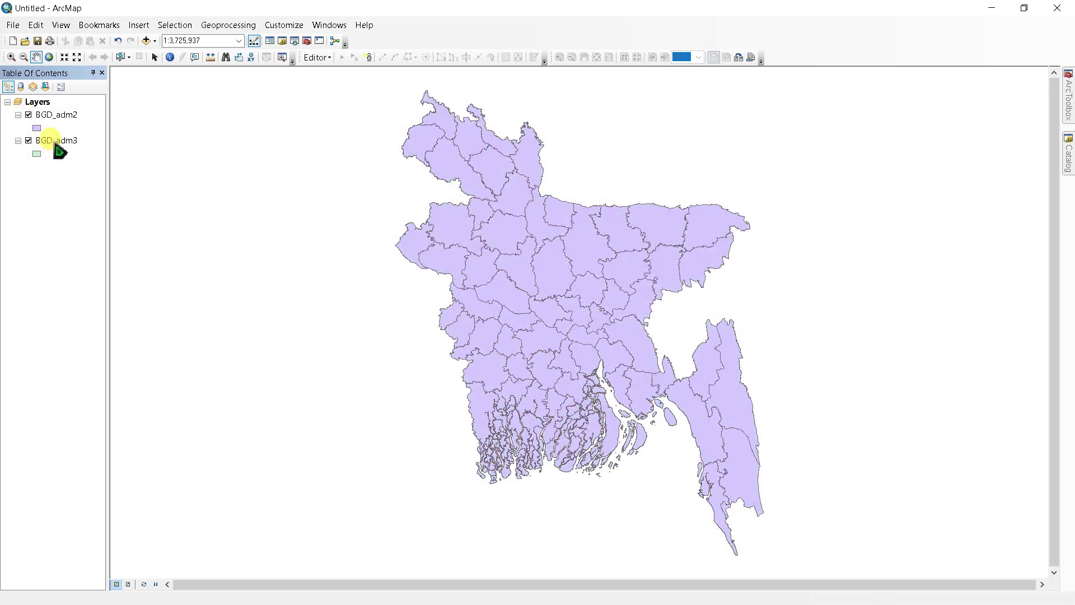
left_click(56, 142)
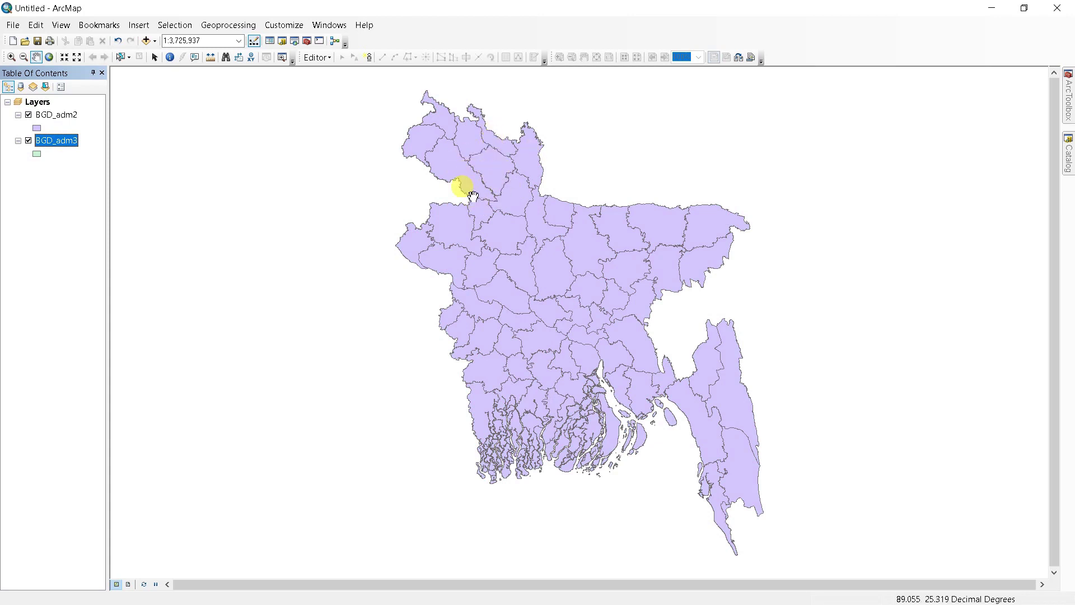
- Query BGD_adm3's table with "NAME_2" = 'Rongpur' to select 8 subdistricts, then close the table
right_click(55, 145)
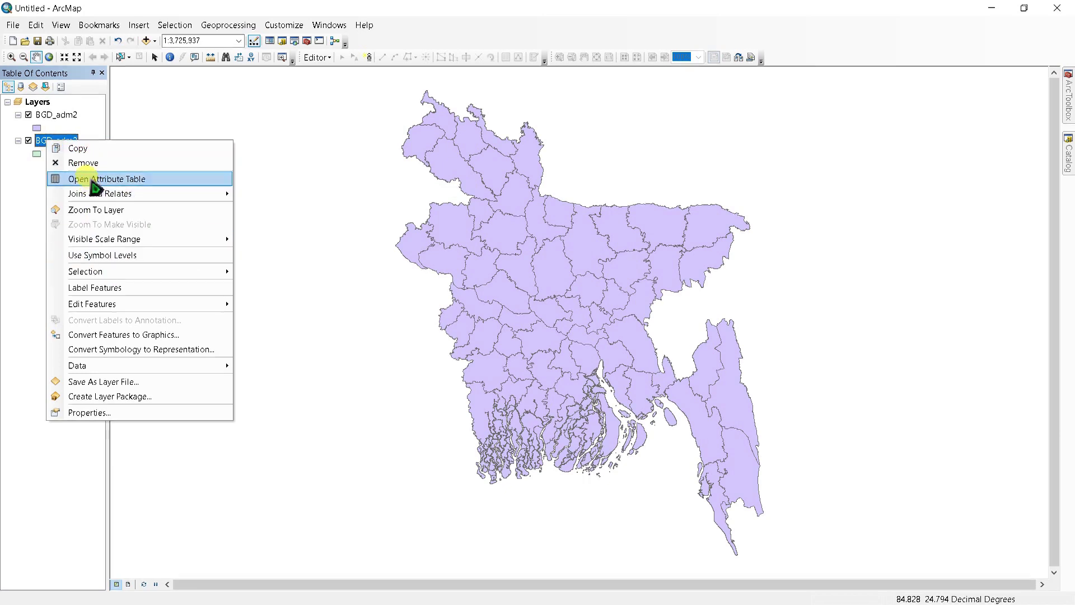
left_click(91, 183)
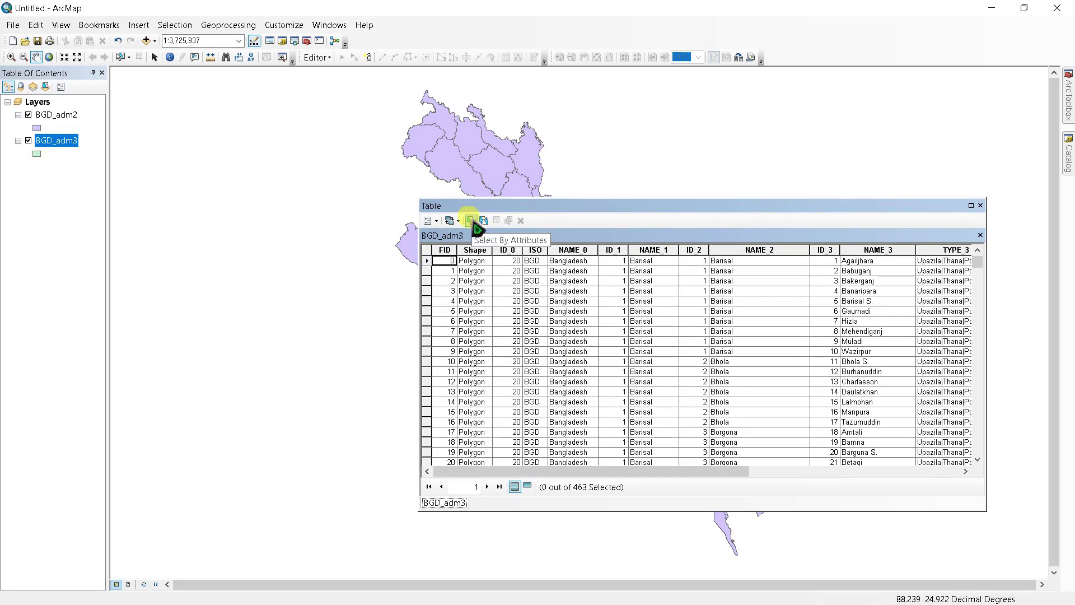
left_click(471, 221)
scroll(41, 132, "down", 1)
scroll(37, 128, "down", 1)
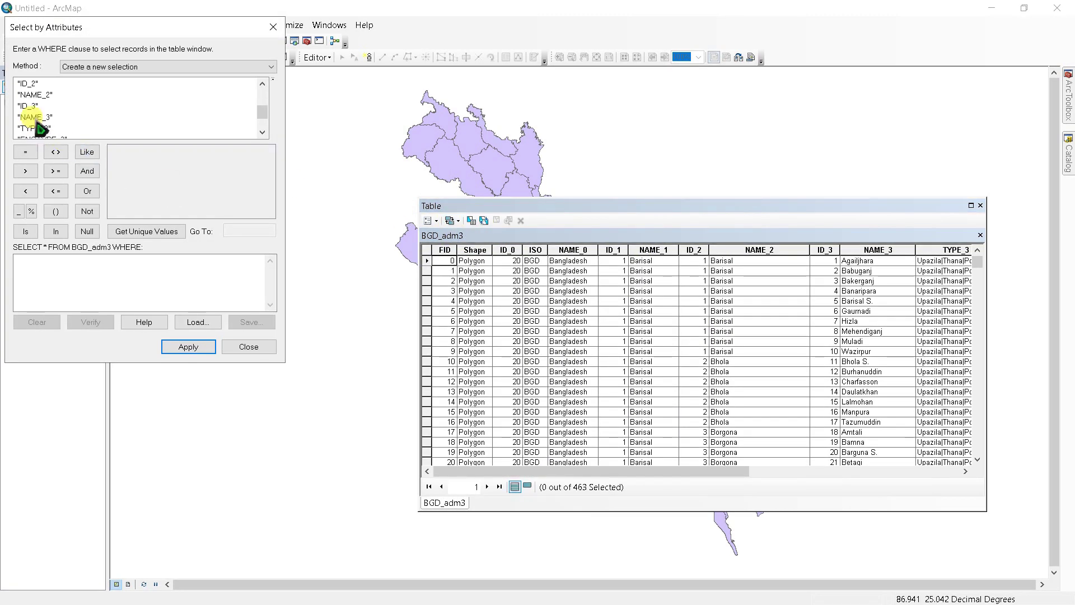
double_click(37, 96)
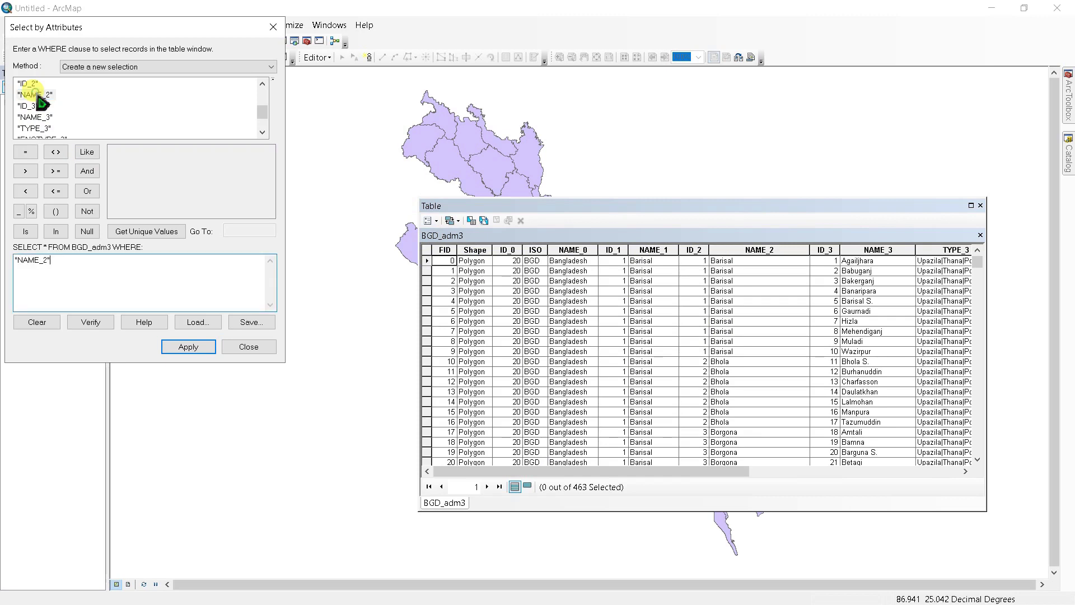
left_click(26, 155)
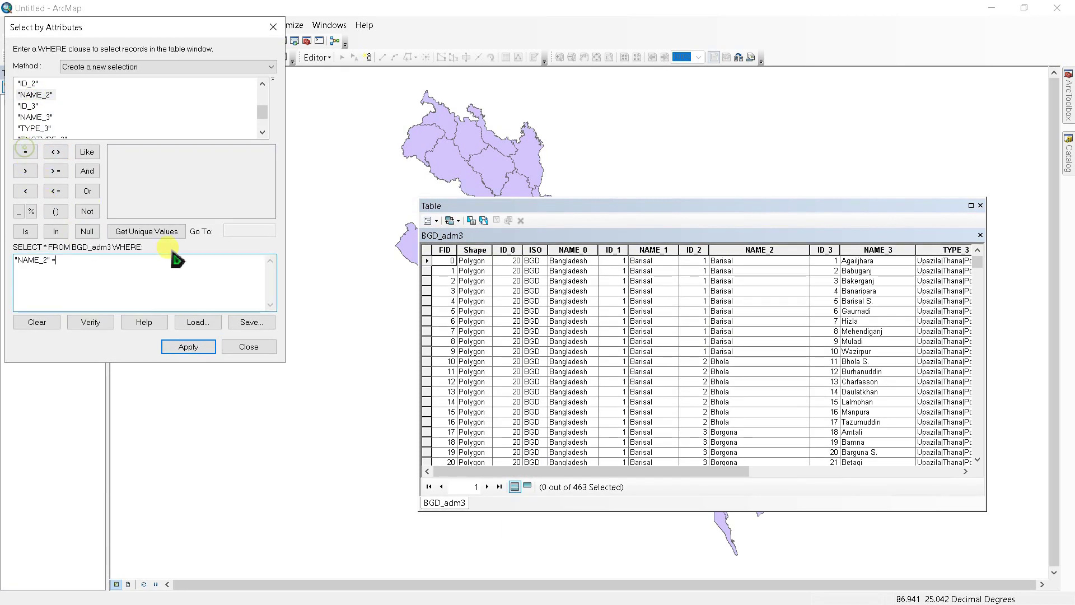
left_click(150, 225)
scroll(149, 210, "down", 3)
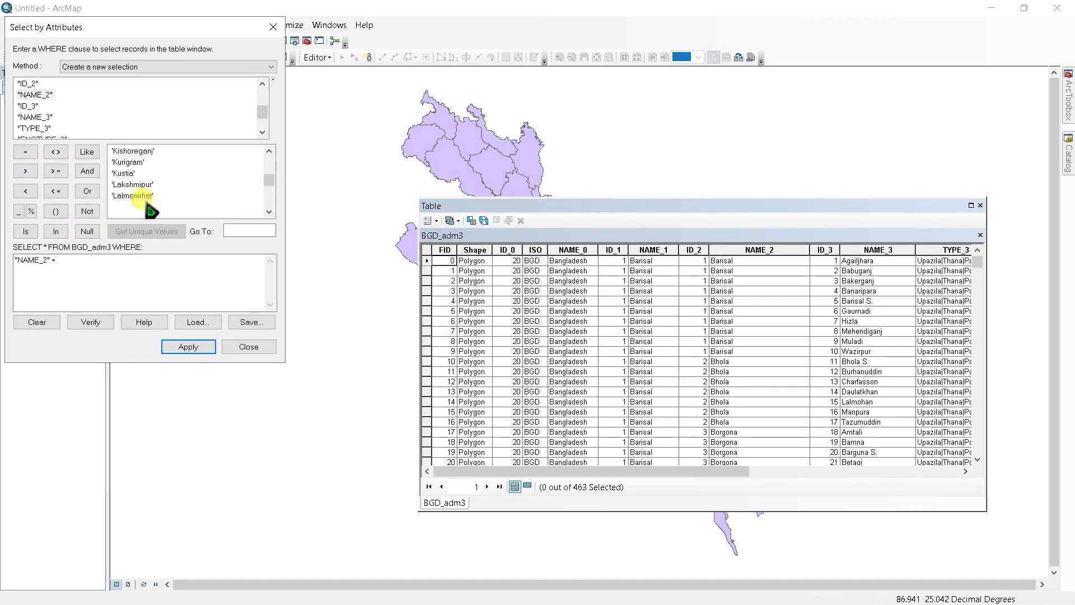
scroll(149, 211, "down", 3)
scroll(150, 210, "down", 3)
scroll(150, 203, "up", 1)
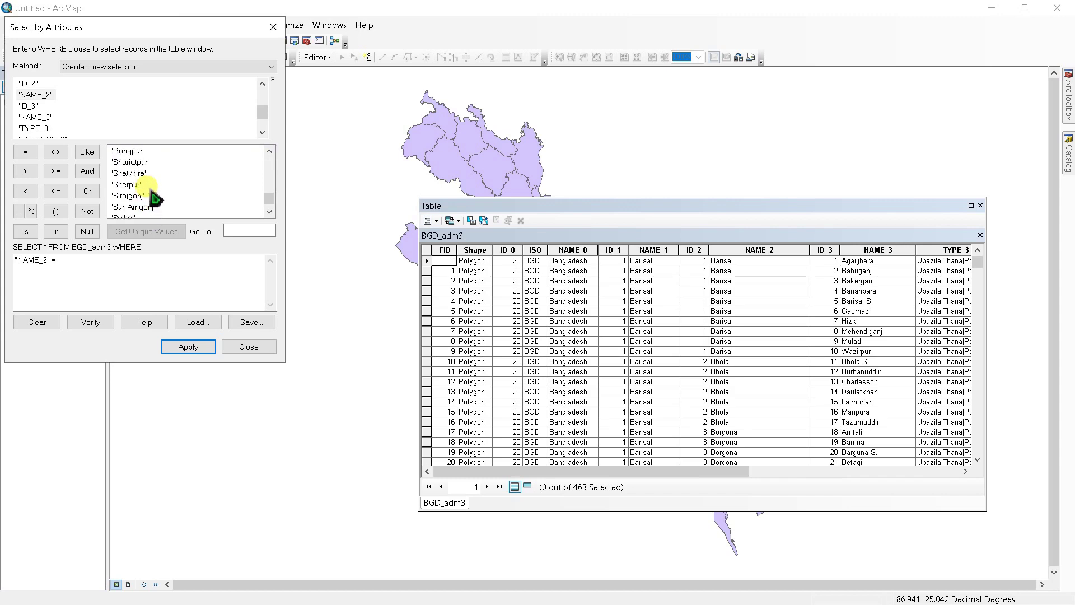
left_click(130, 152)
double_click(130, 153)
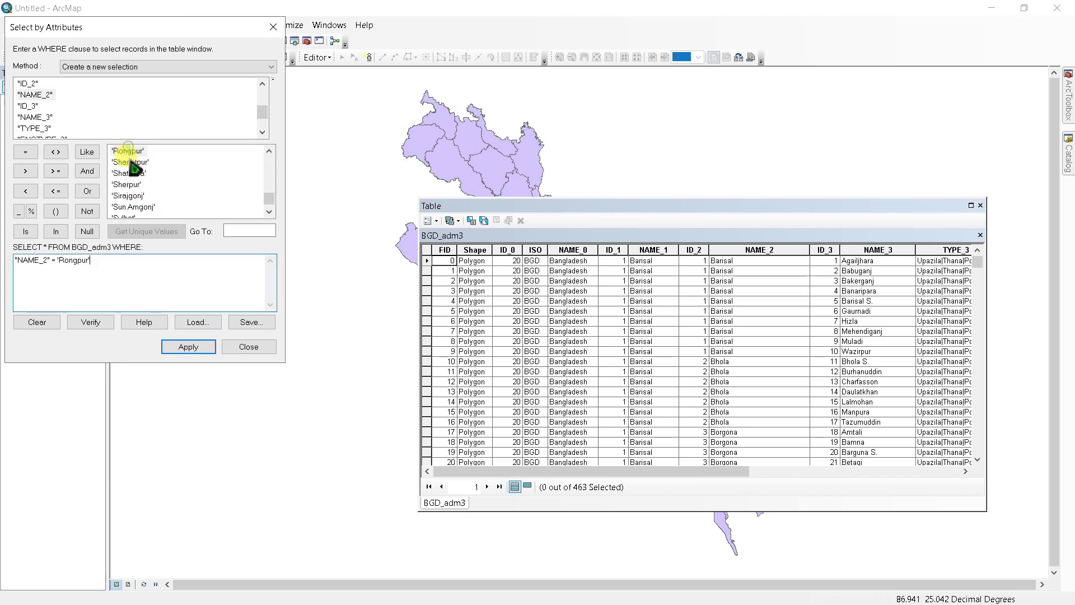
left_click(184, 349)
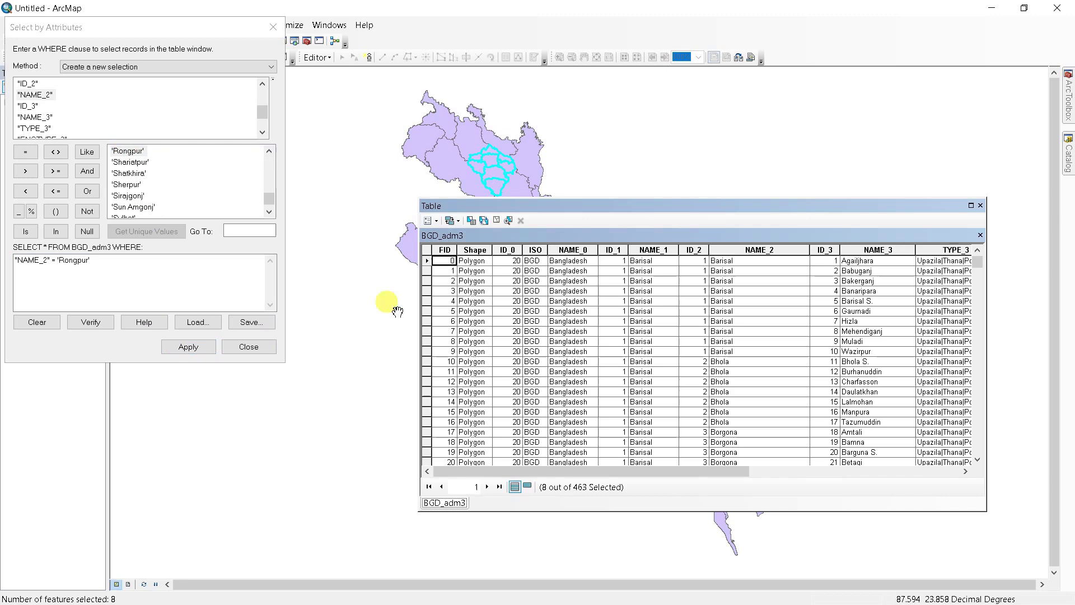
left_click(979, 205)
left_click(273, 27)
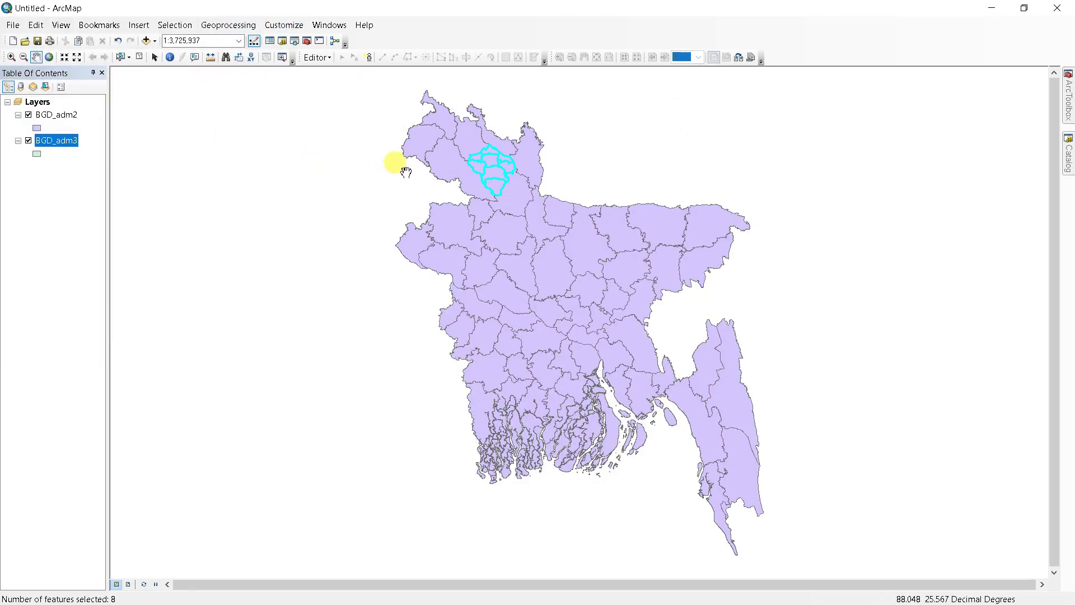
- Create a 'BGD_adm3 selection' layer from the selected subdistricts, then hide that layer
right_click(52, 148)
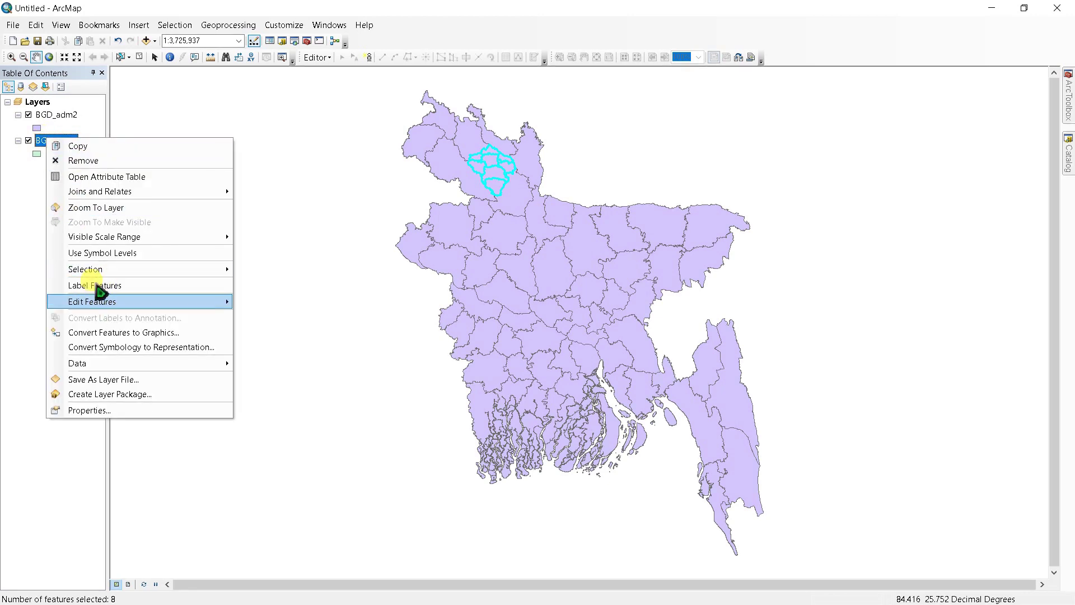
mouse_move(85, 268)
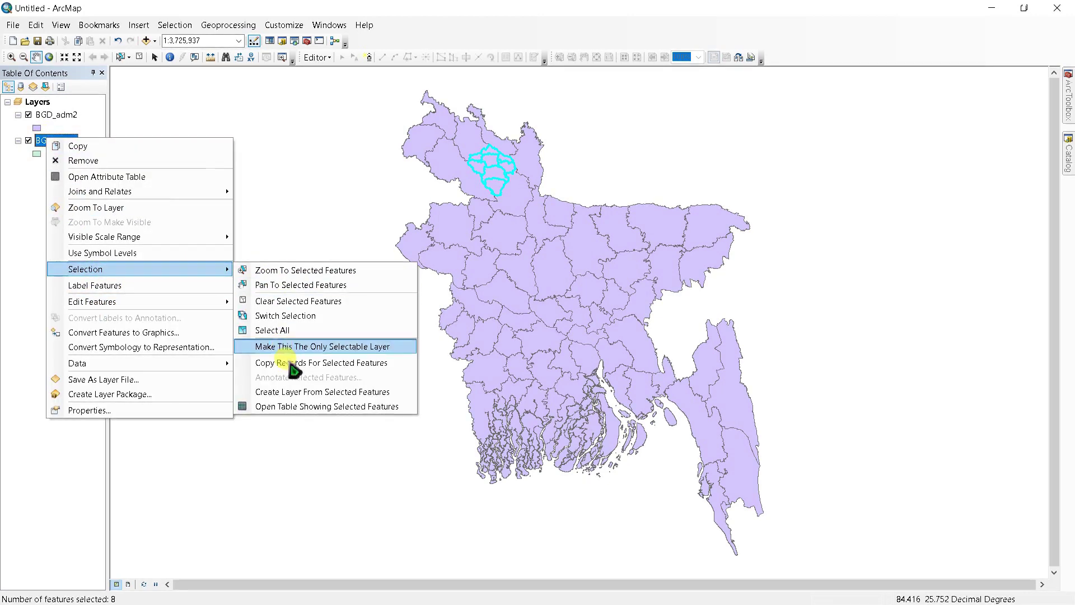
left_click(292, 400)
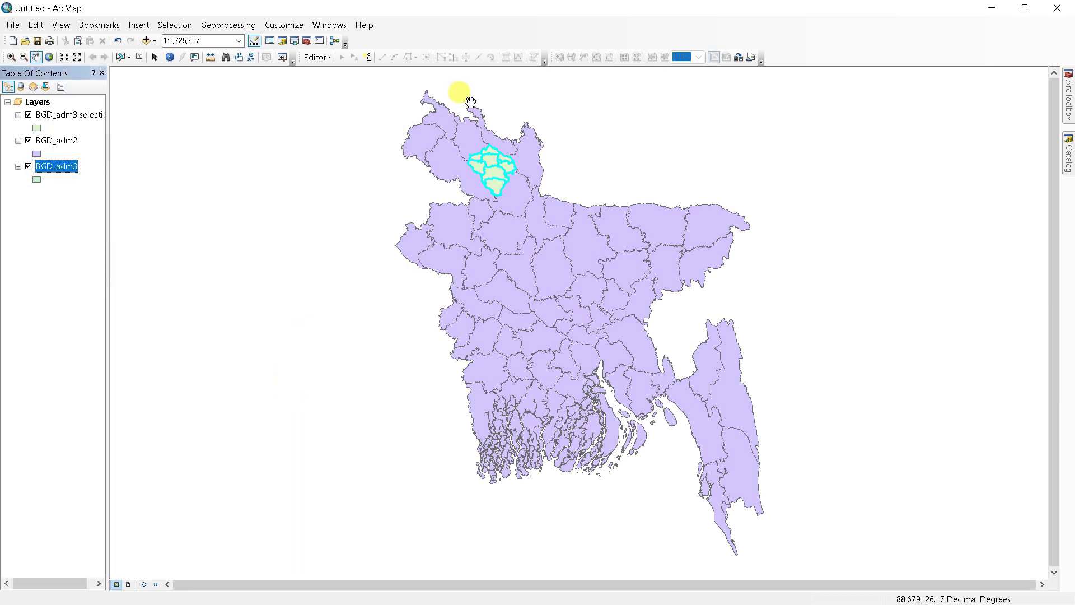
left_click(28, 141)
left_click(28, 167)
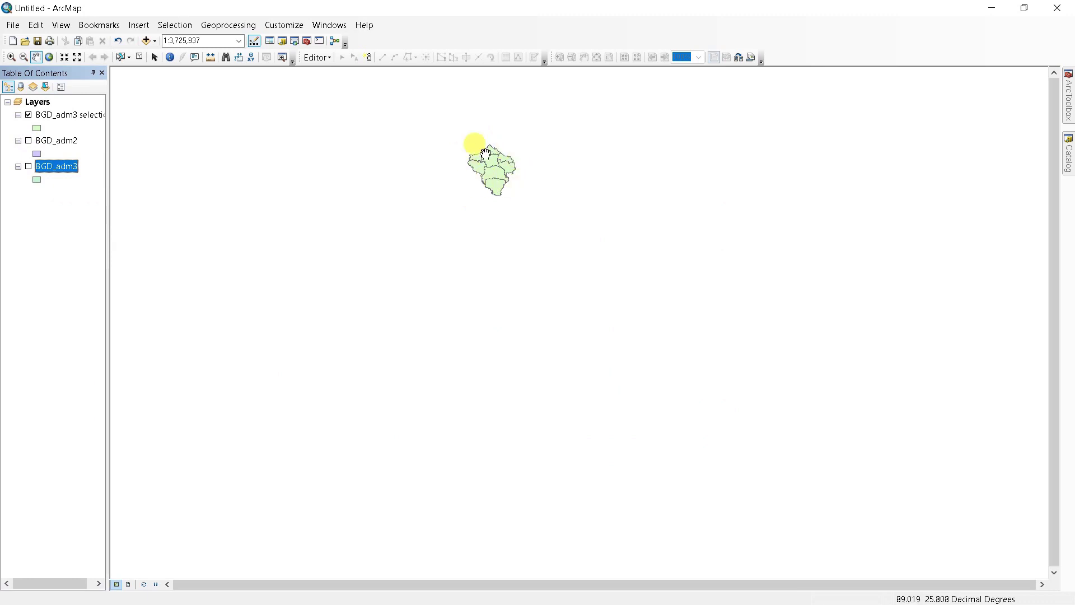
left_click(27, 141)
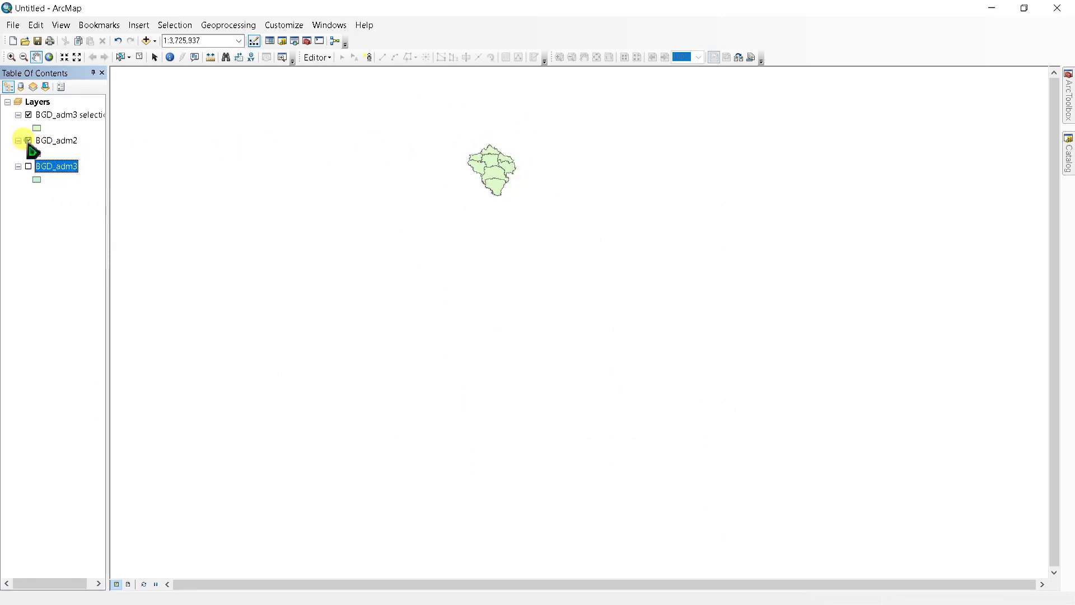
left_click(28, 166)
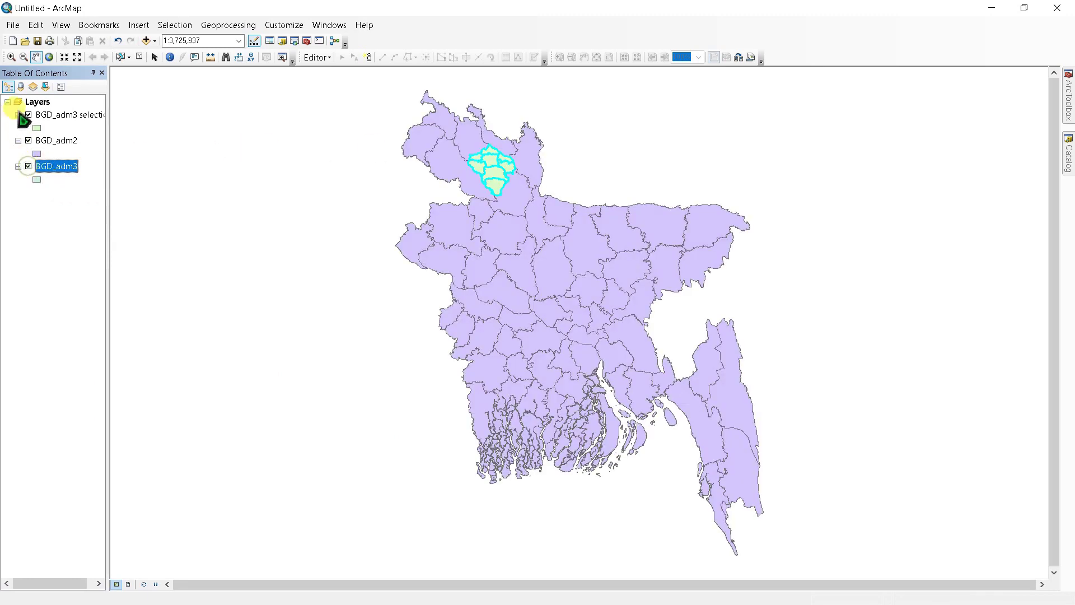
left_click(28, 116)
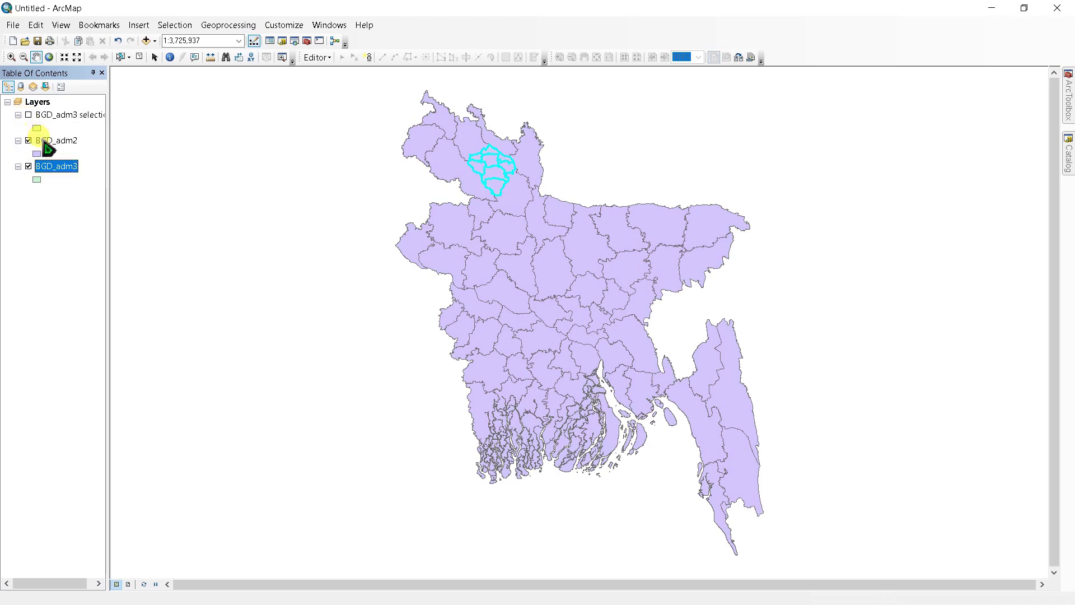
- Select the Rongpur district in BGD_adm2's table using "NAME_2" = 'Rongpur', then close everything
right_click(43, 140)
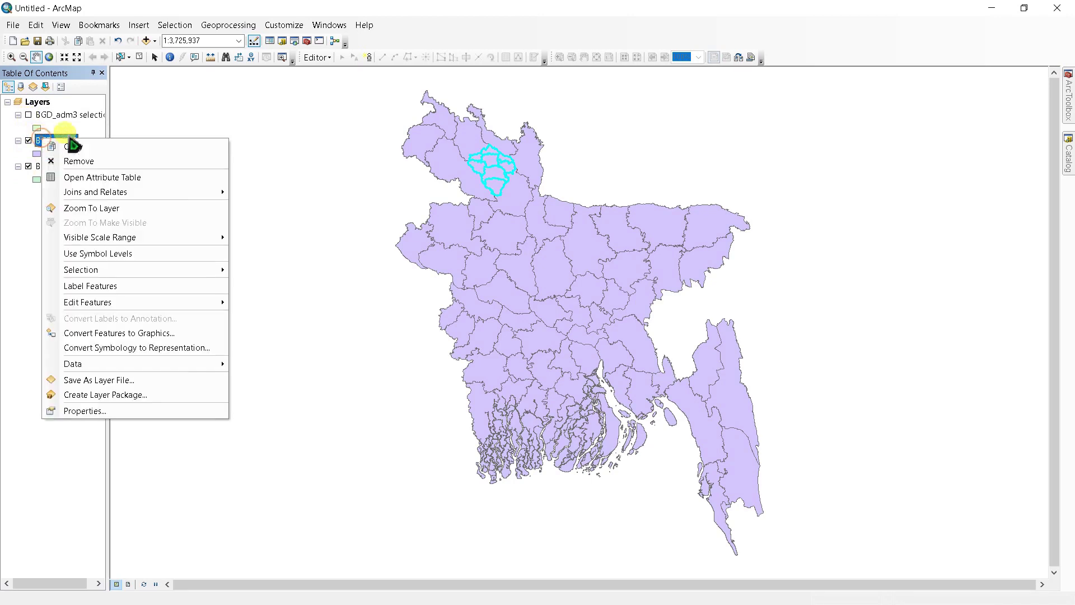
left_click(81, 180)
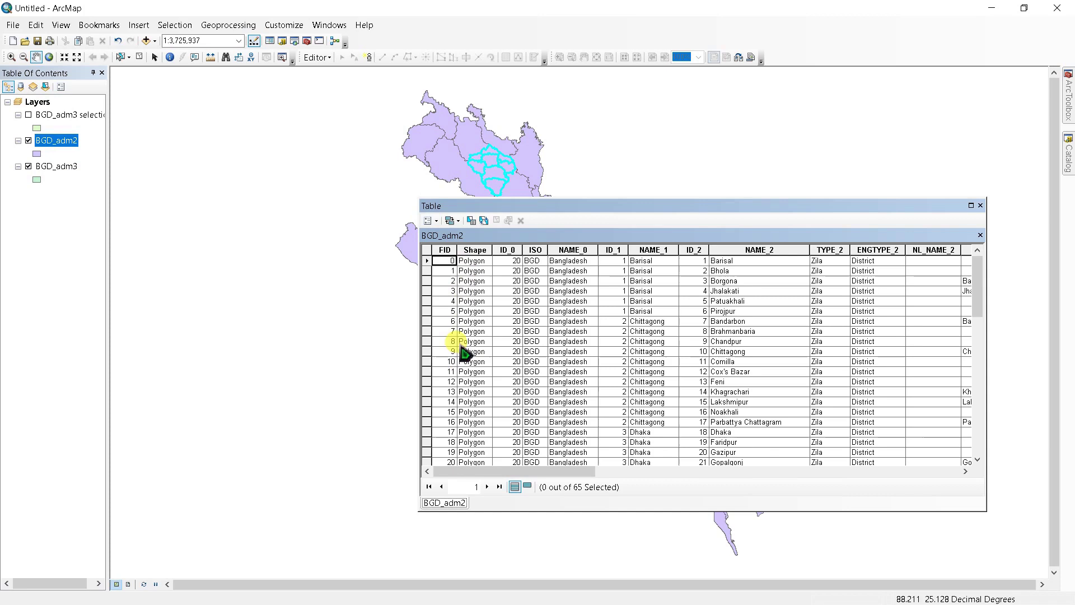
left_click(470, 221)
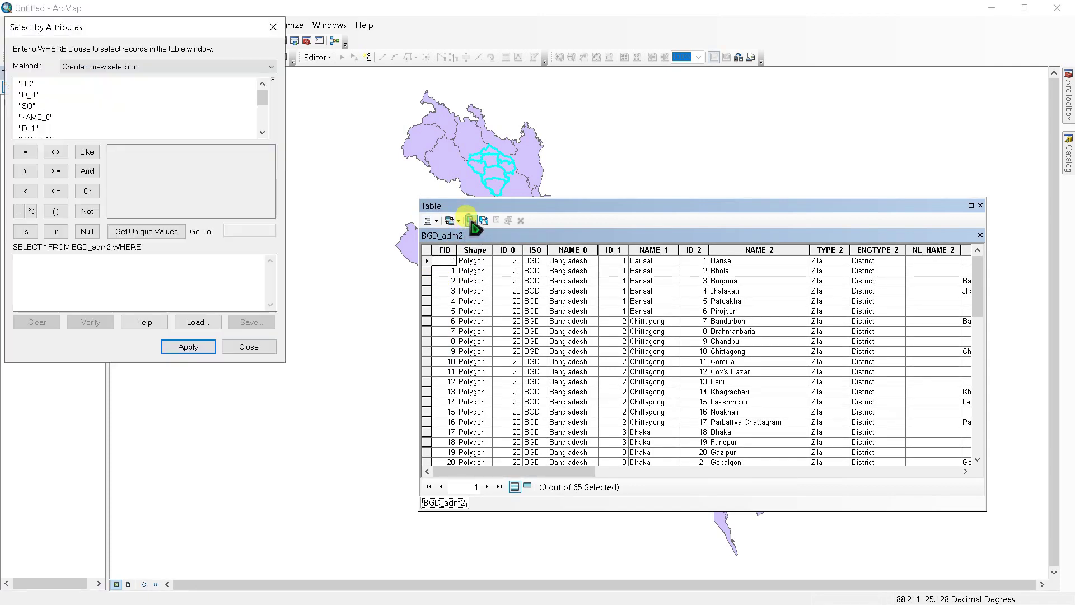
scroll(37, 126, "down", 1)
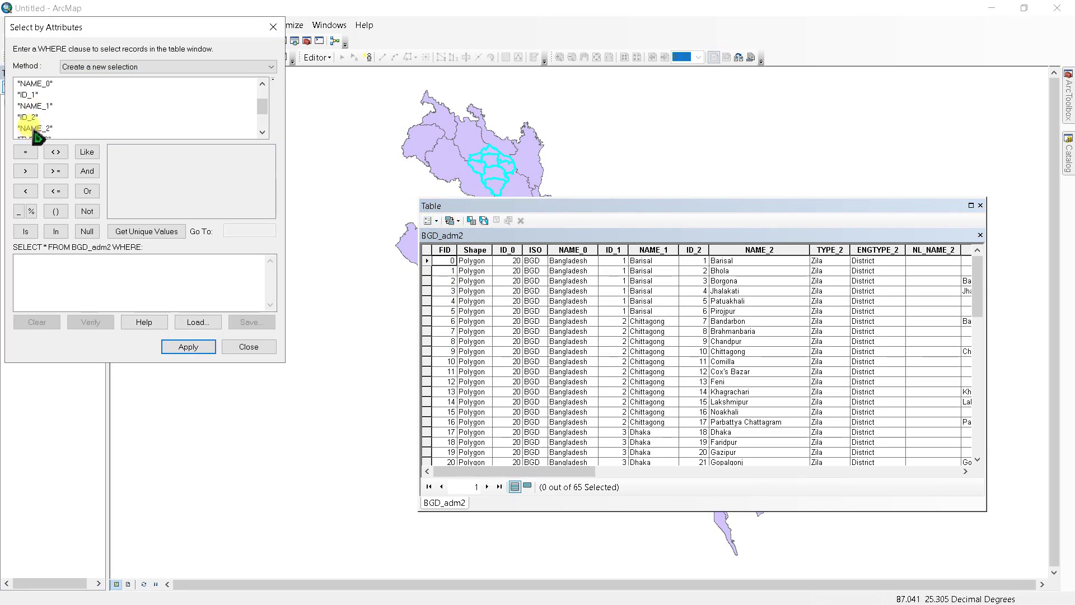
double_click(38, 135)
left_click(25, 151)
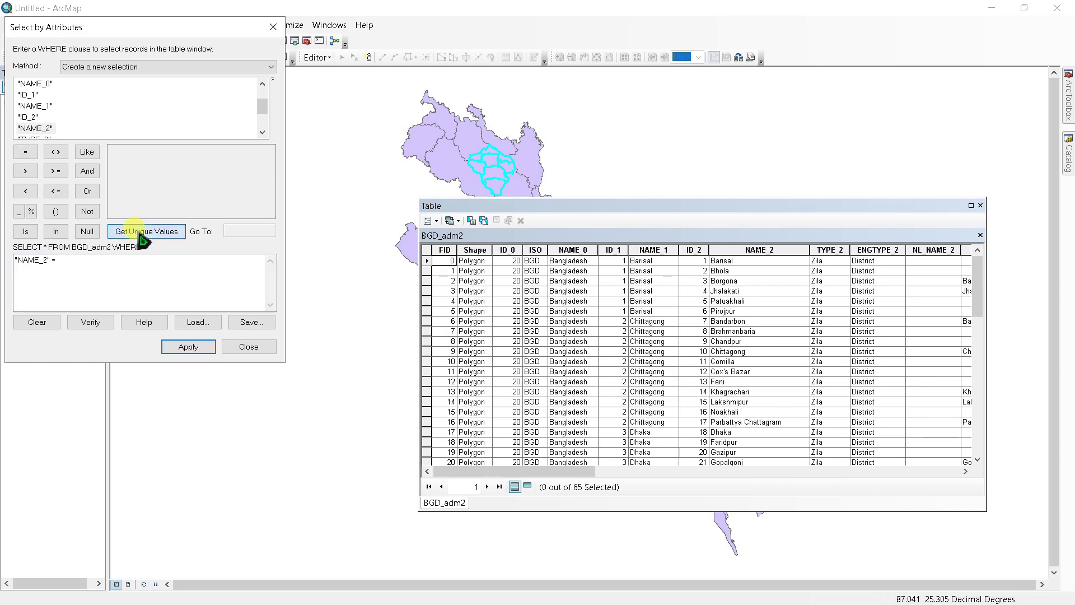
left_click(143, 232)
scroll(144, 206, "down", 10)
scroll(148, 207, "down", 5)
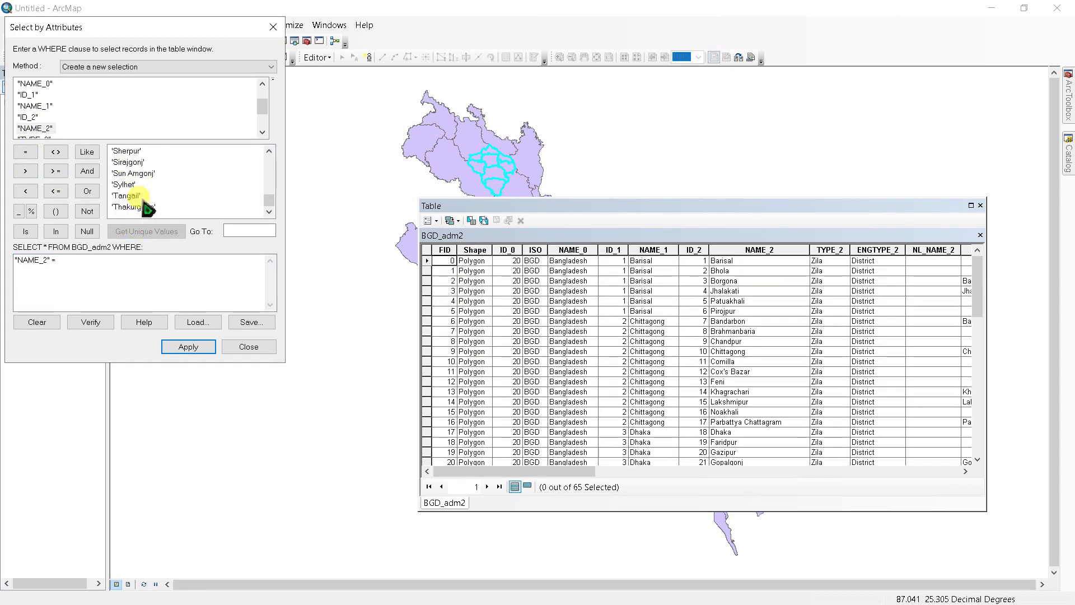
scroll(147, 208, "up", 2)
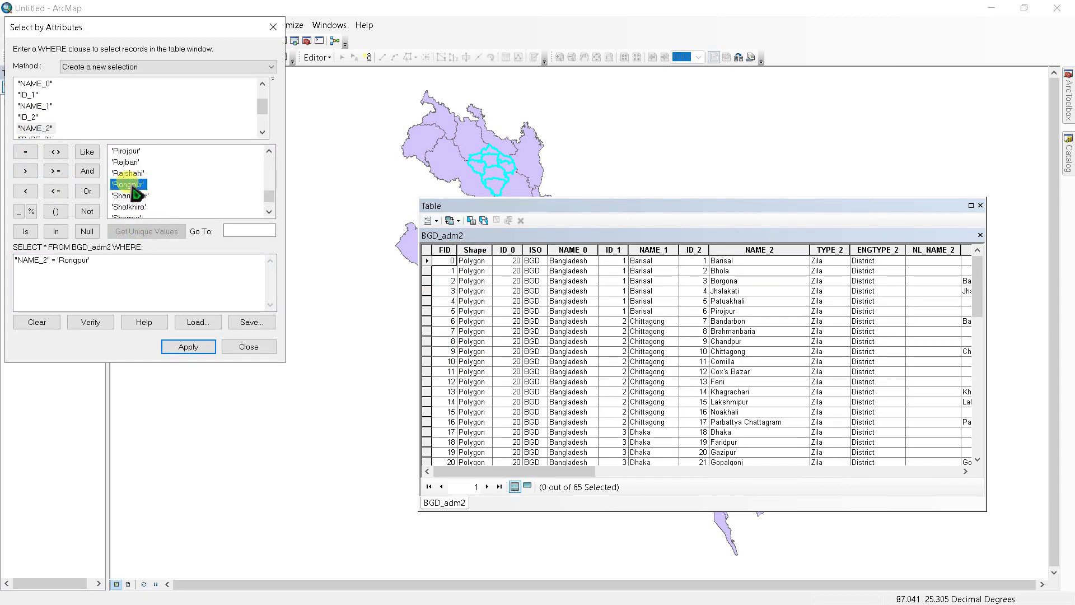
left_click(190, 348)
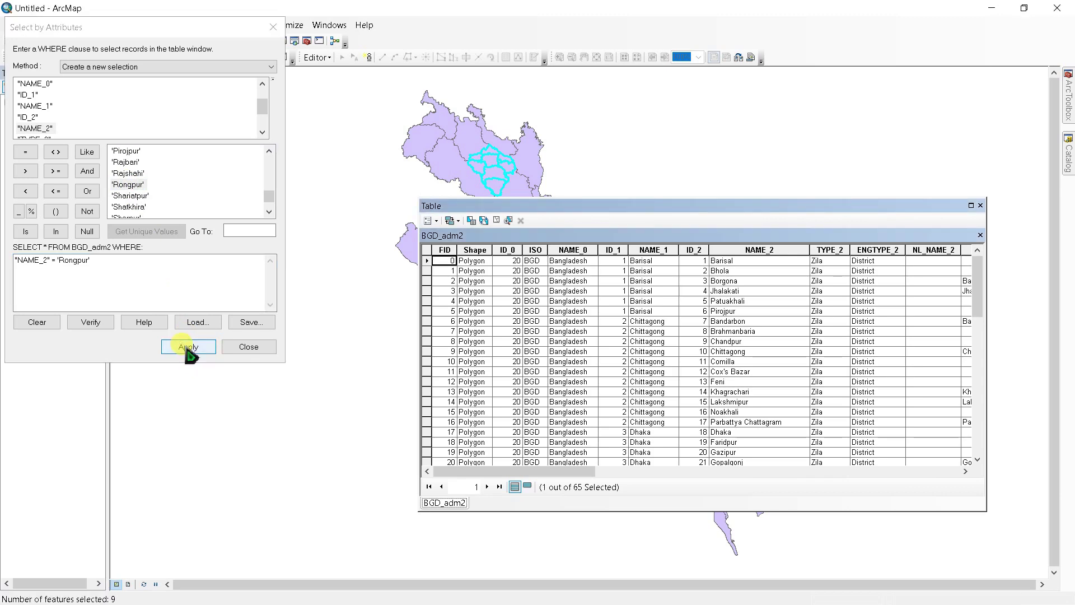
left_click(189, 348)
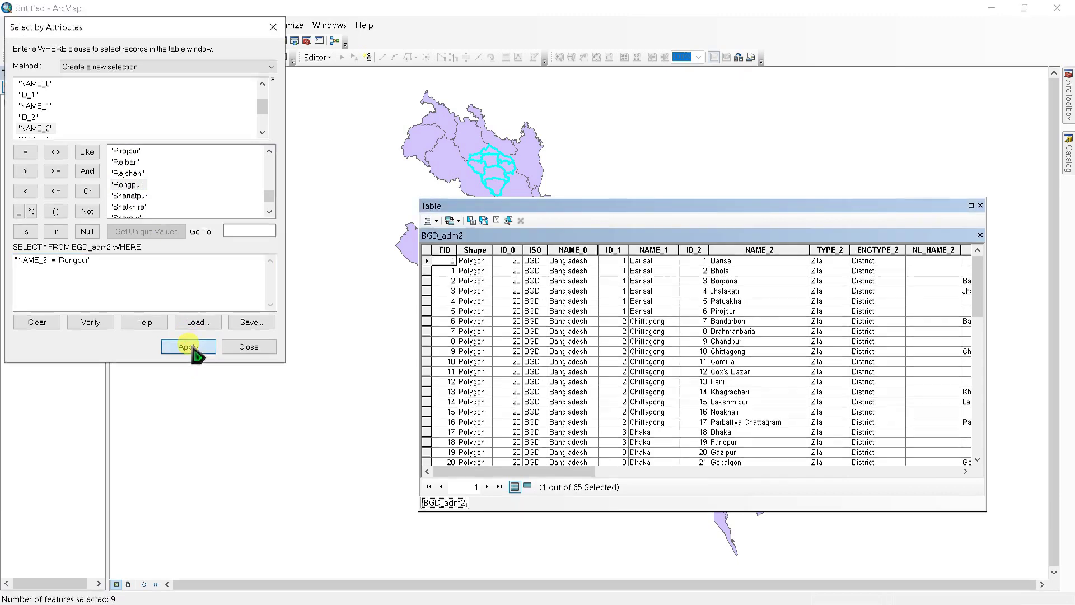
left_click(272, 27)
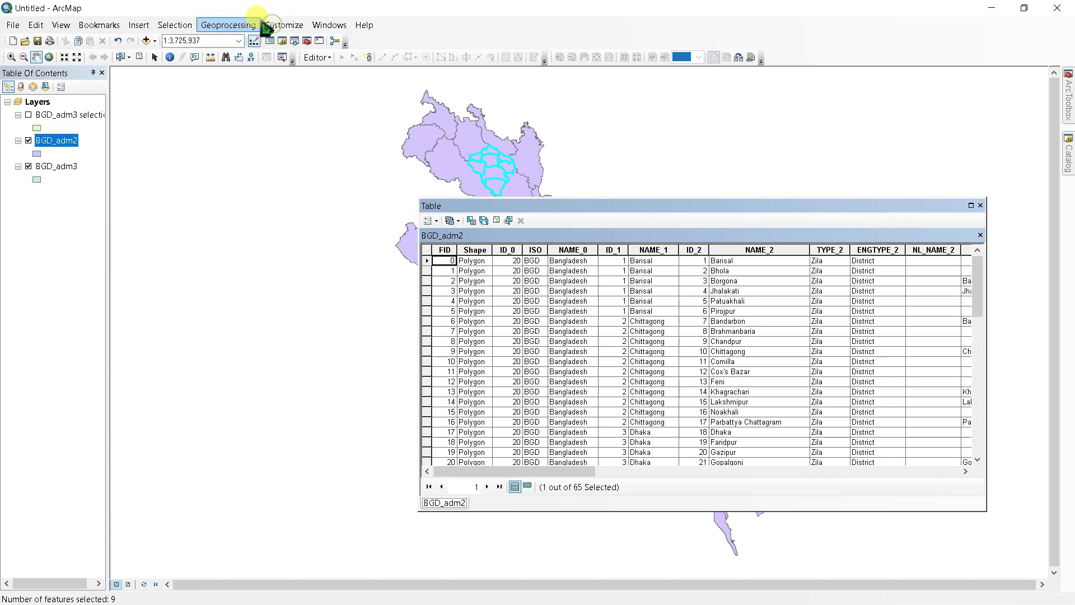
left_click(980, 205)
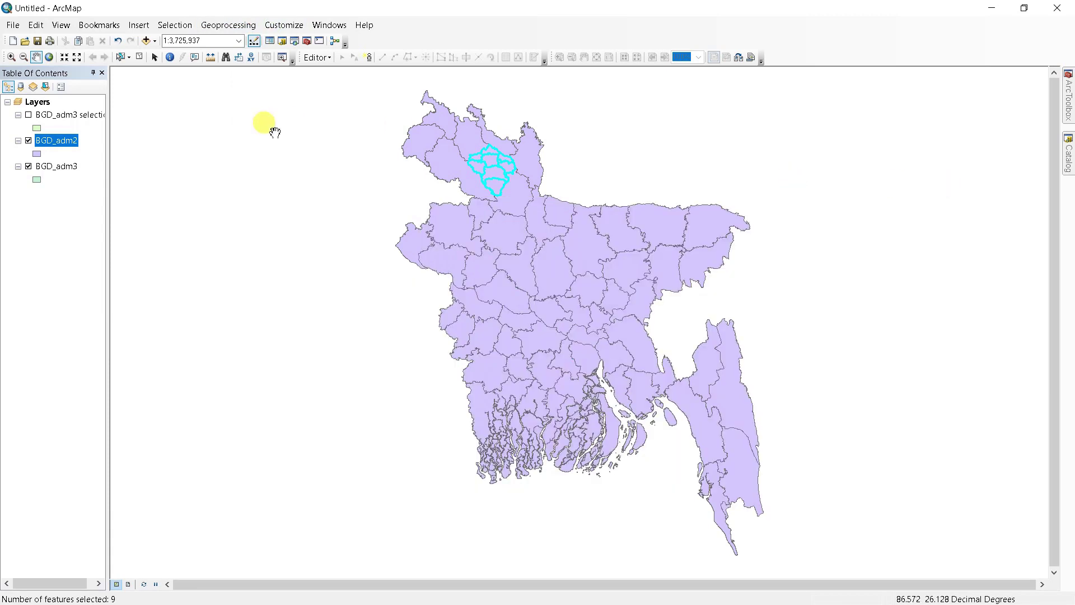
- Create a BGD_adm2 selection layer and hide BGD_adm2 and BGD_adm3, showing the subdistrict selection
right_click(52, 141)
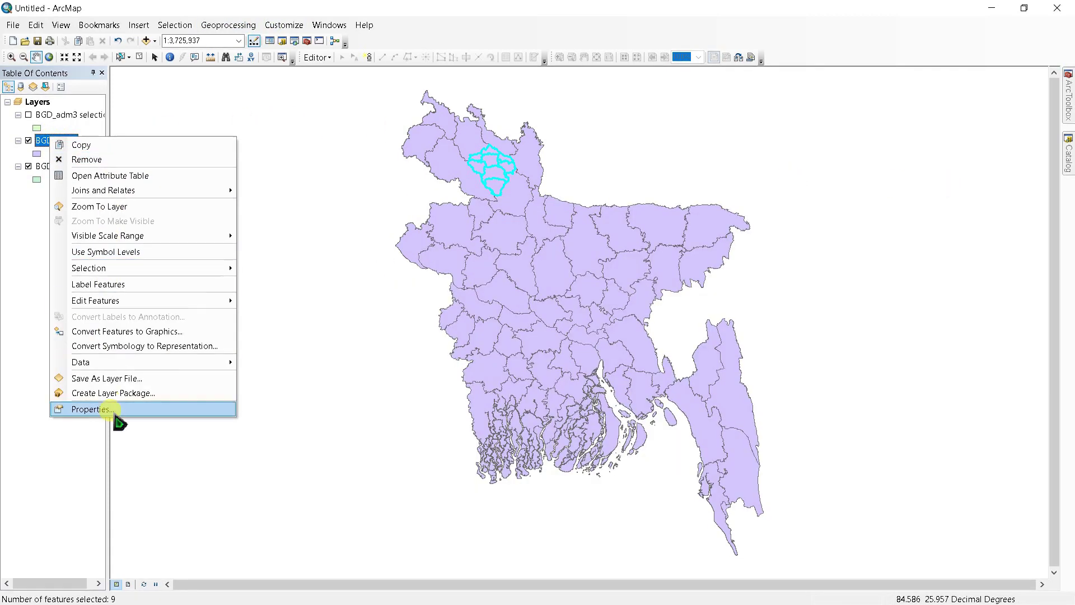
mouse_move(88, 268)
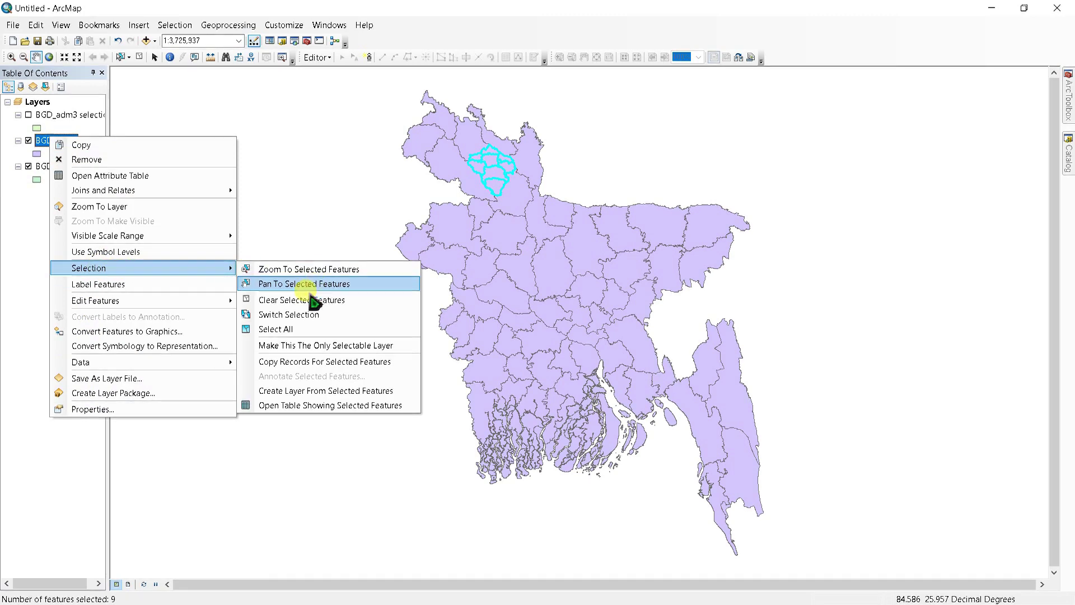
left_click(284, 391)
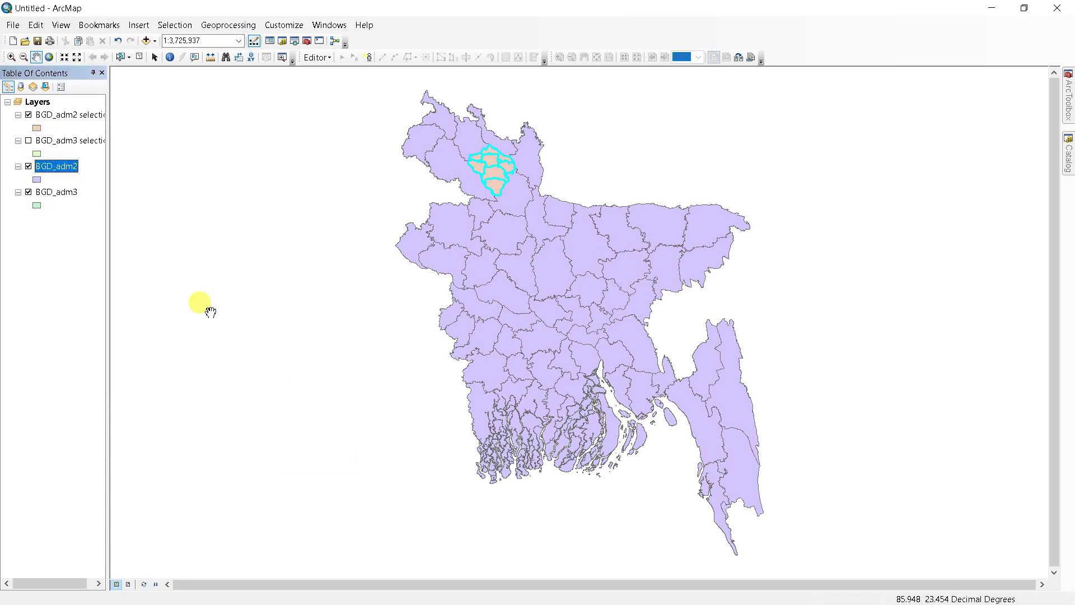
left_click(29, 167)
left_click(29, 192)
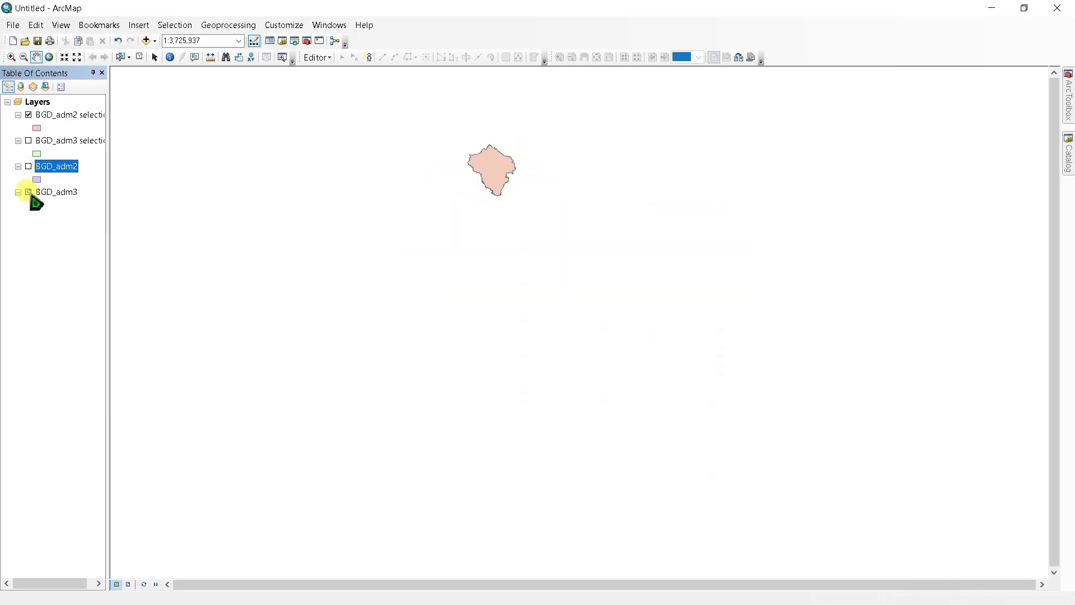
left_click(28, 140)
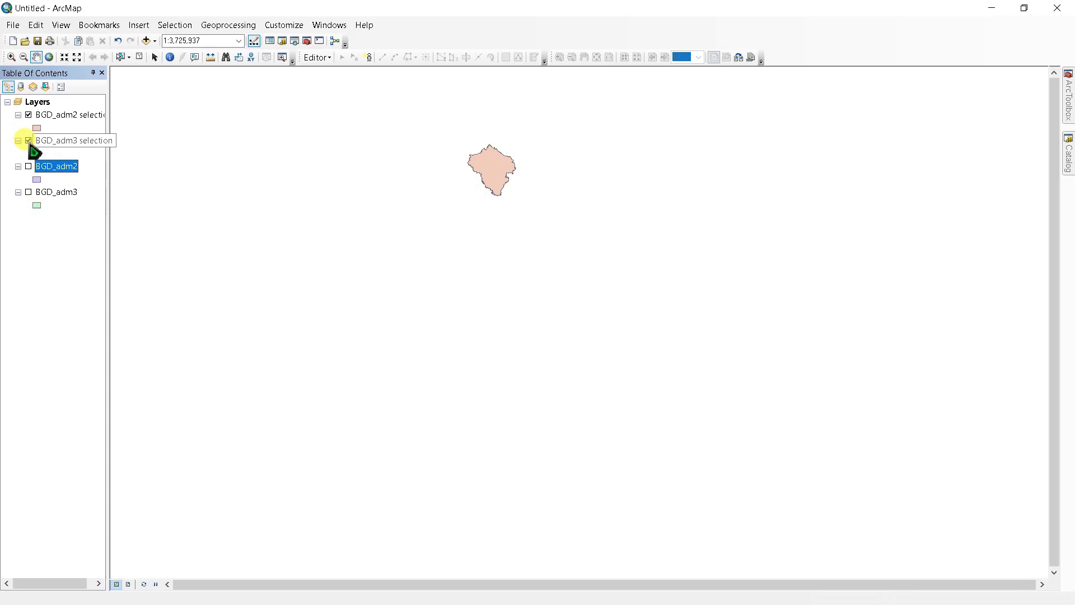
- Move the BGD_adm3 selection layer to the top and open its attribute table
left_click(44, 140)
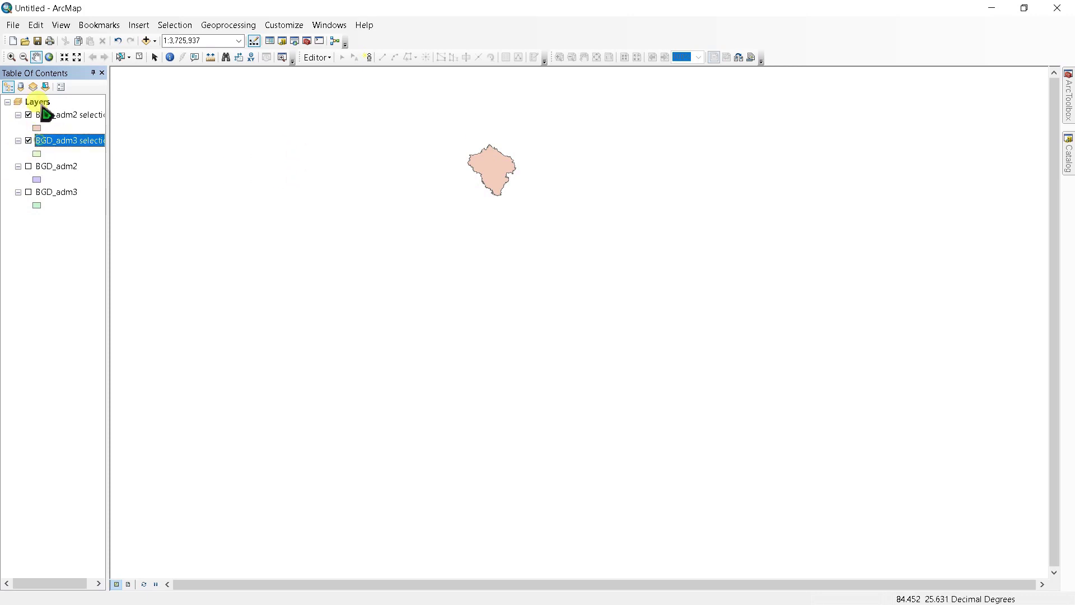
left_click_drag(52, 141, 51, 112)
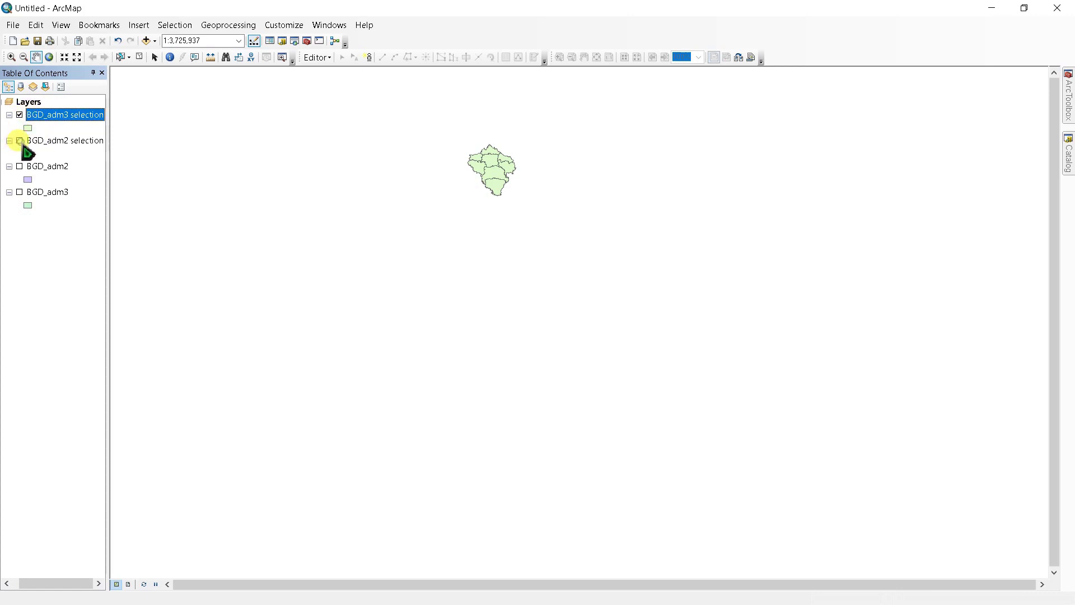
right_click(50, 115)
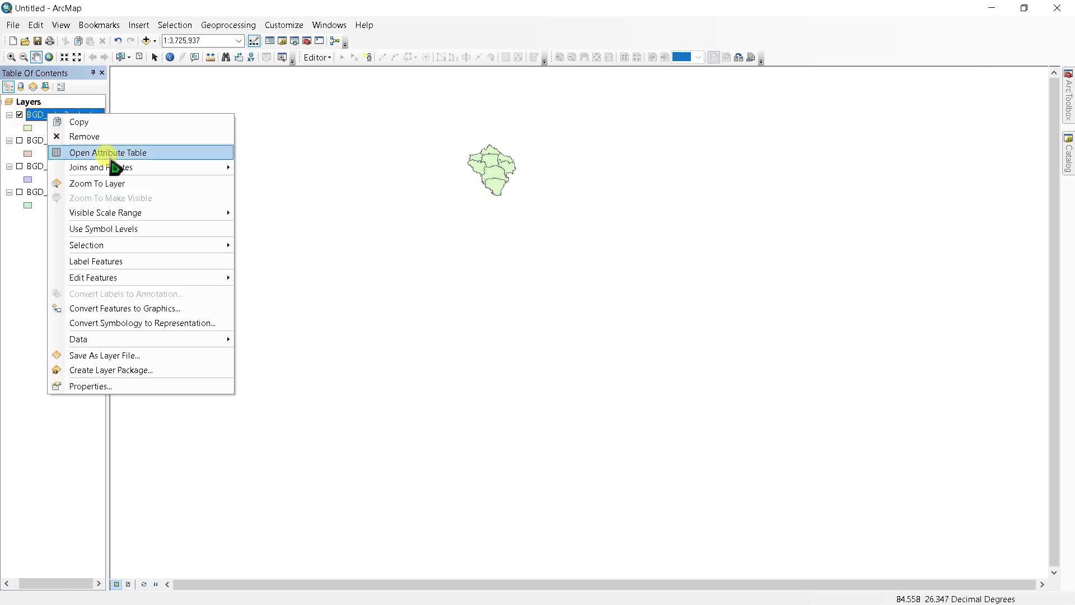
left_click(101, 152)
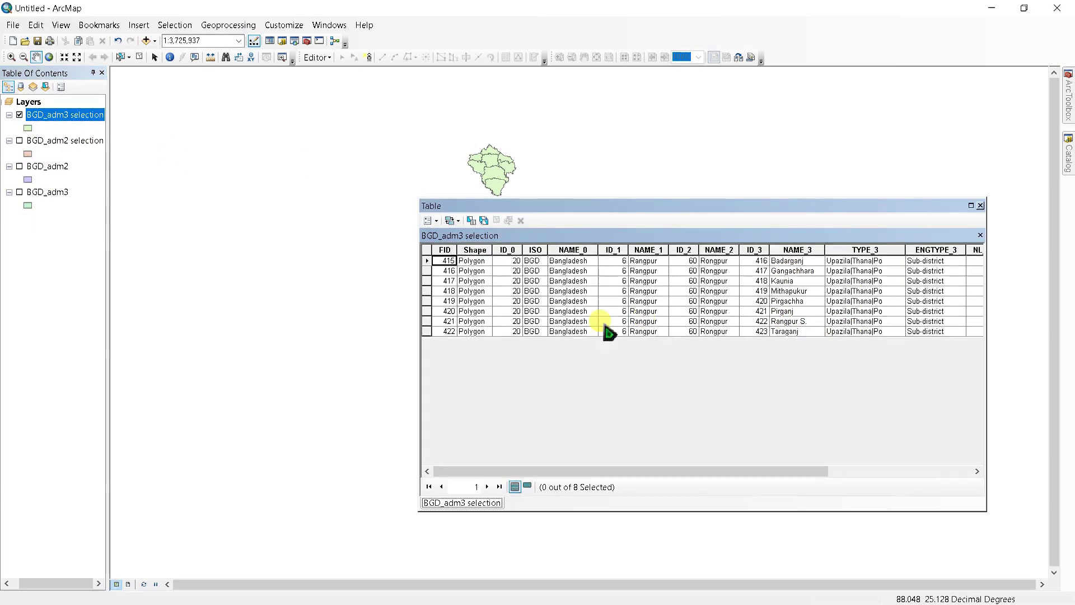
- Create a 'Rangpur shadar' layer from the selected Rangpur S. subdistrict record
left_click(427, 321)
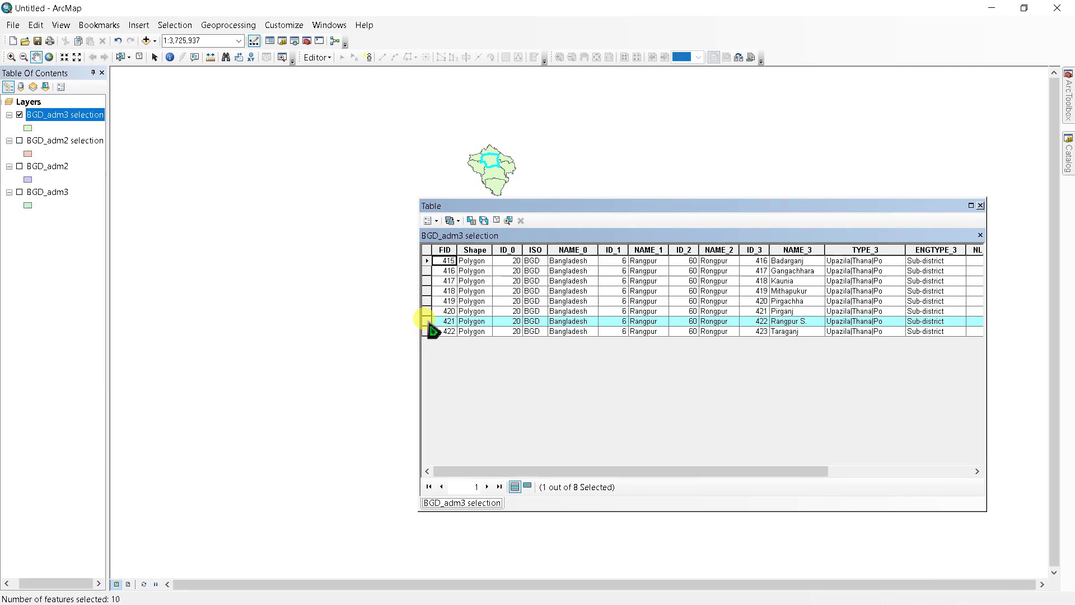
left_click(982, 205)
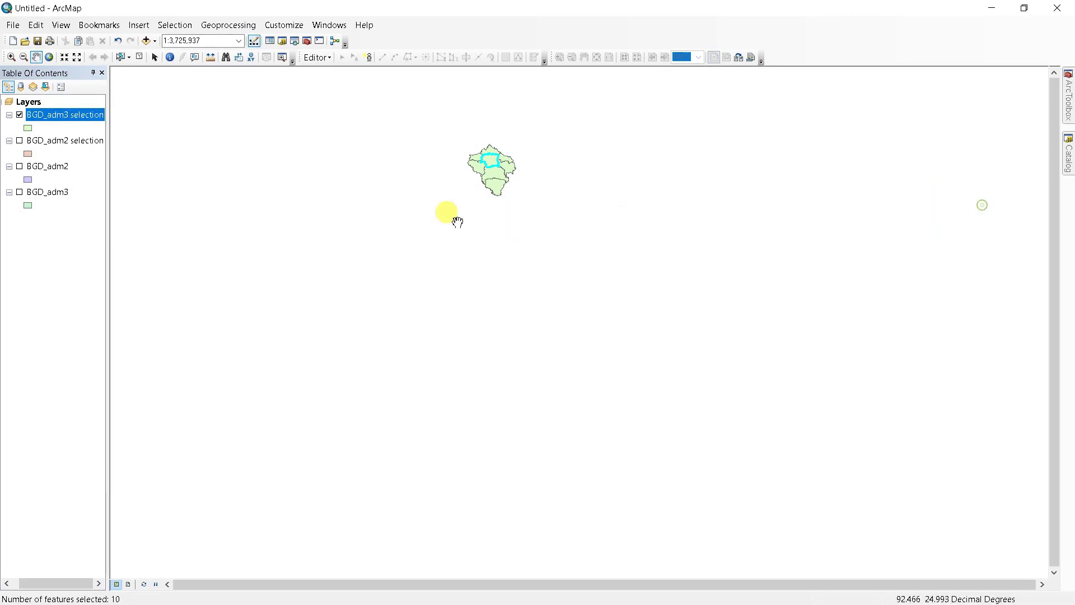
right_click(58, 115)
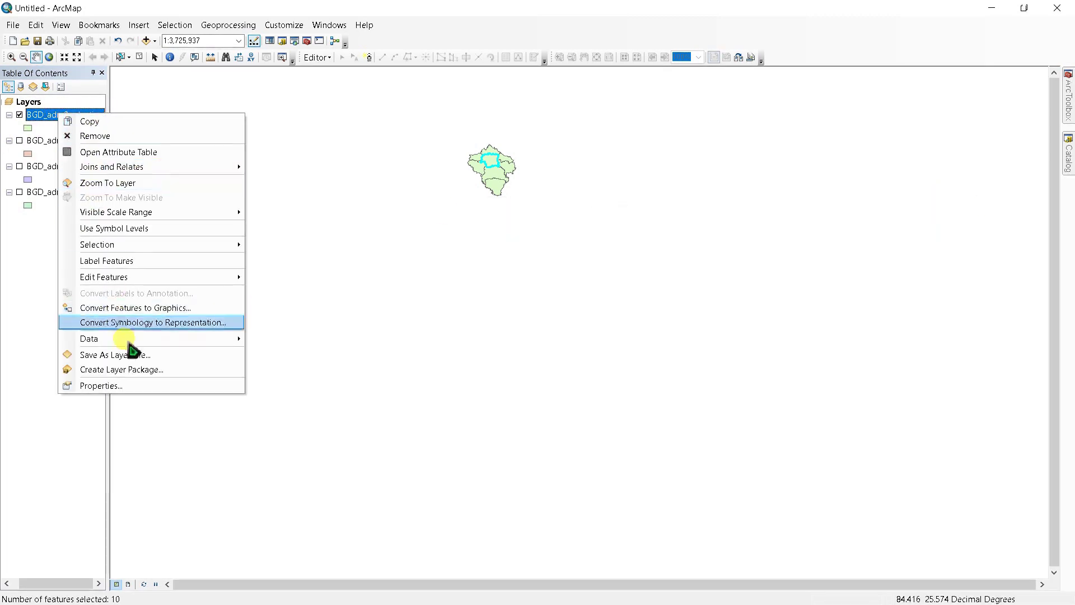
mouse_move(97, 244)
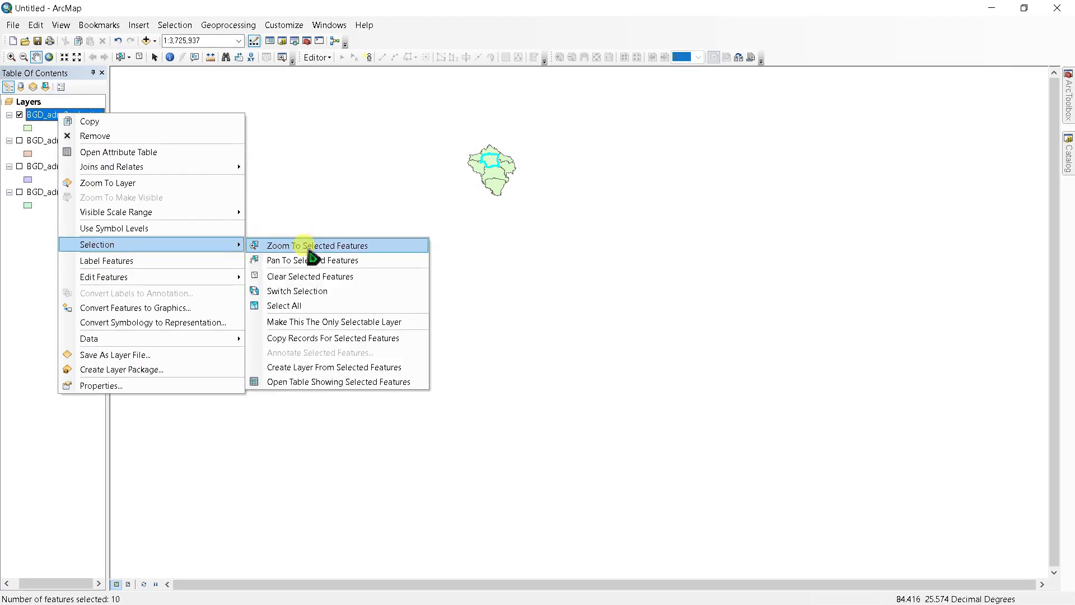
left_click(286, 367)
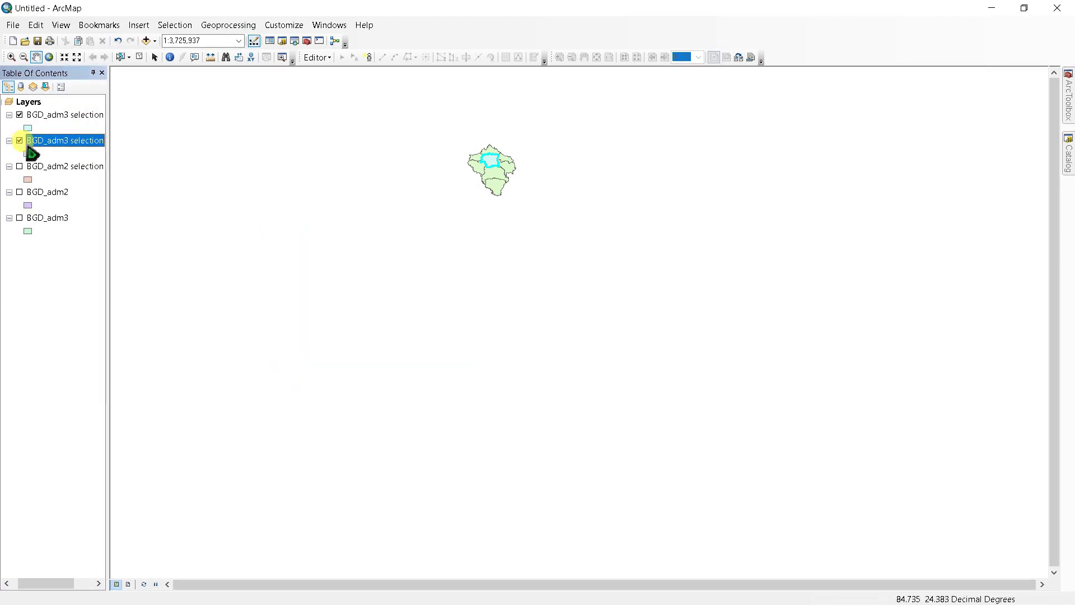
left_click(53, 118)
left_click(53, 117)
type("Rangpur shadar")
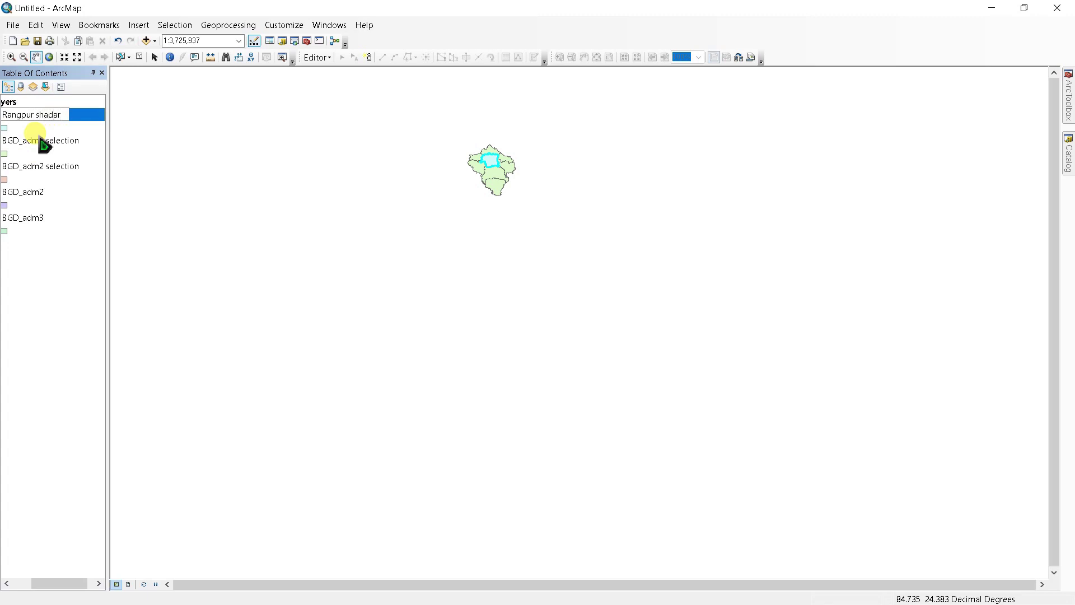
key("Return")
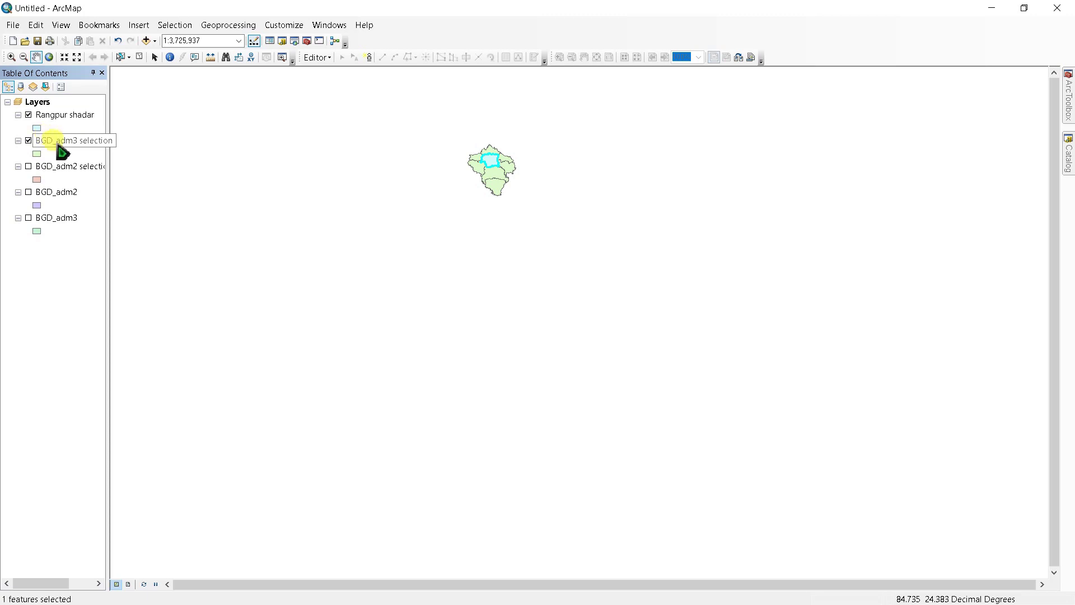
- Hide Rangpur shadar and rename the BGD_adm3 selection layer to 'Rangpur'
left_click_drag(62, 153, 32, 120)
left_click(28, 115)
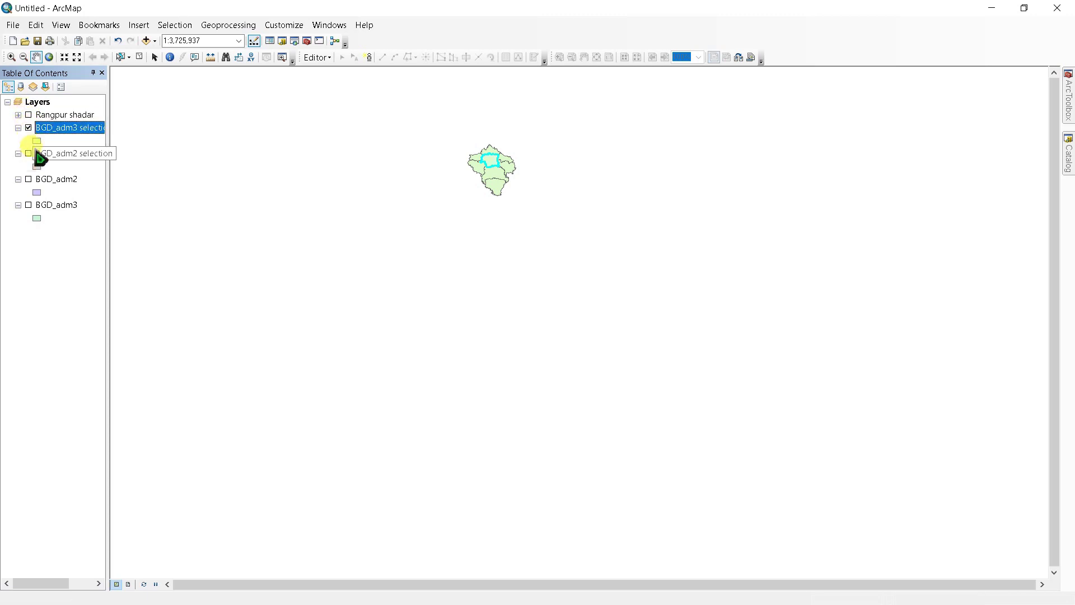
left_click(51, 129)
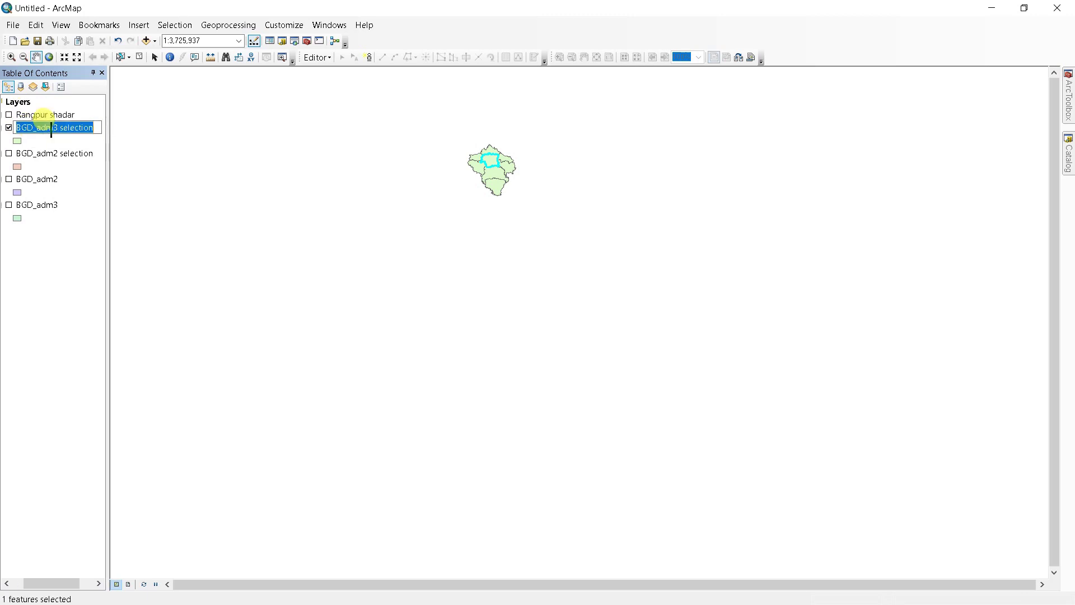
type("Rangpur")
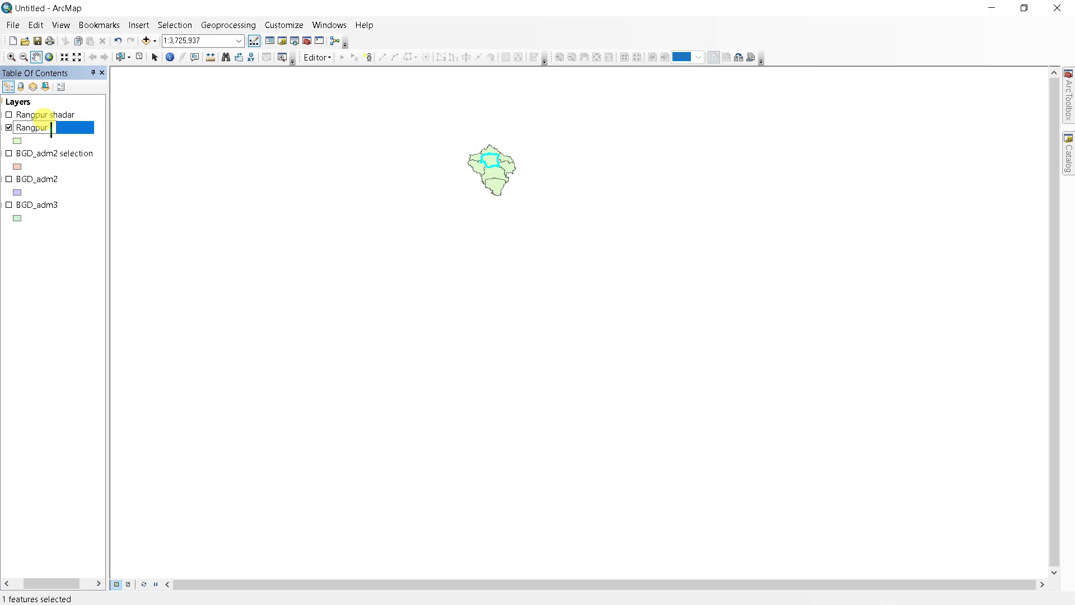
key("Return")
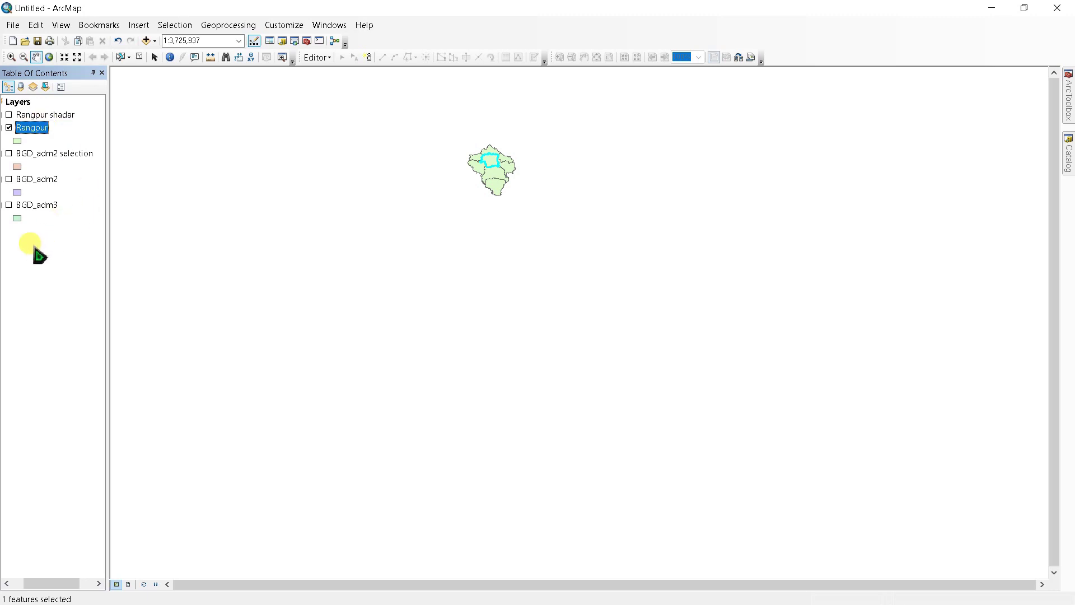
- Insert a new data frame and move the Rangpur layer into it
left_click(139, 25)
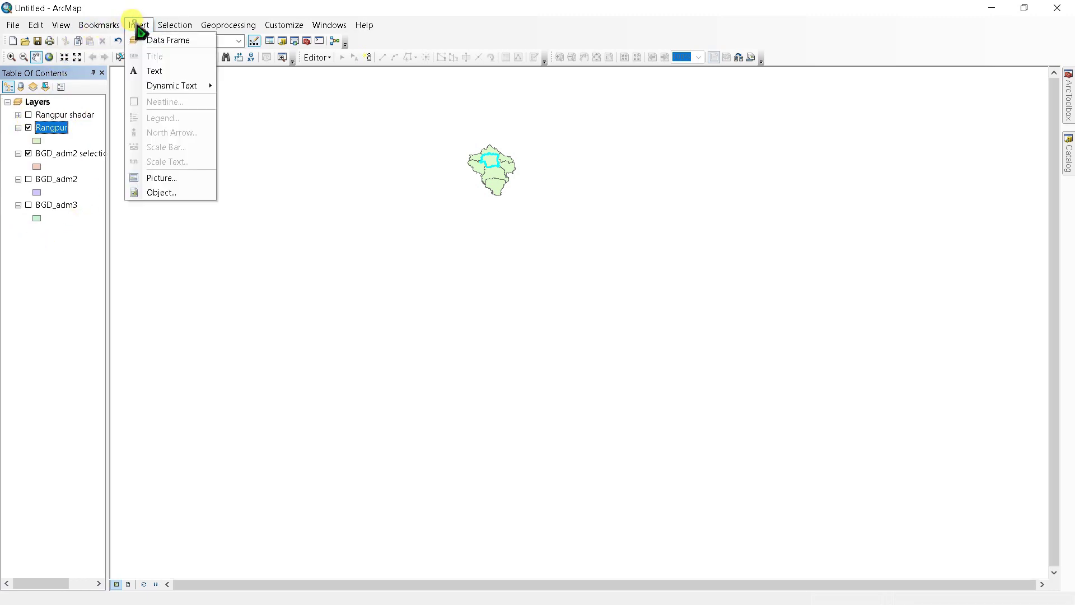
left_click(153, 42)
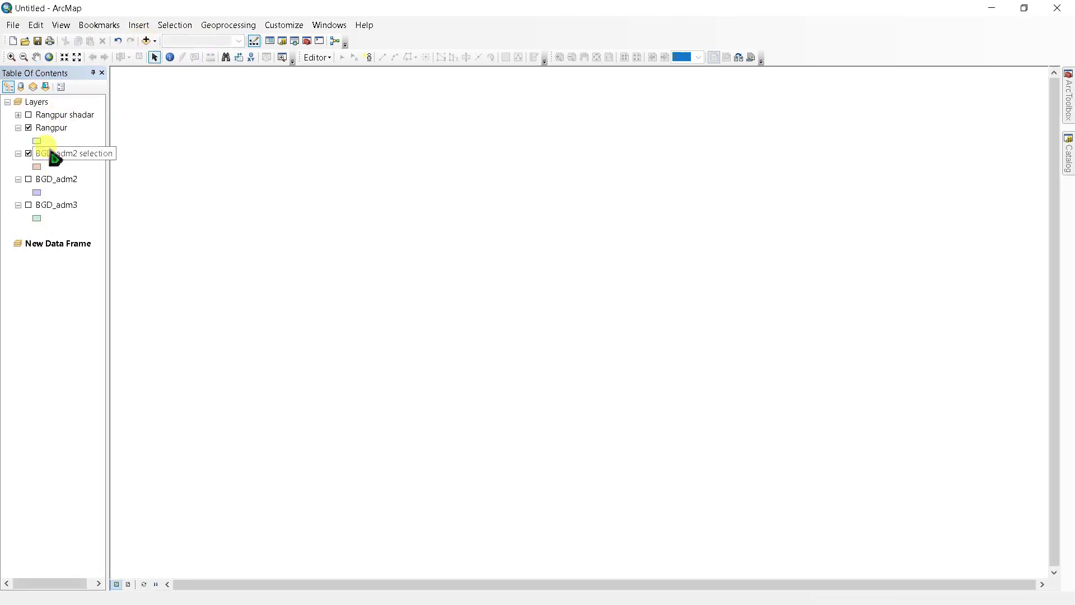
left_click_drag(49, 133, 54, 268)
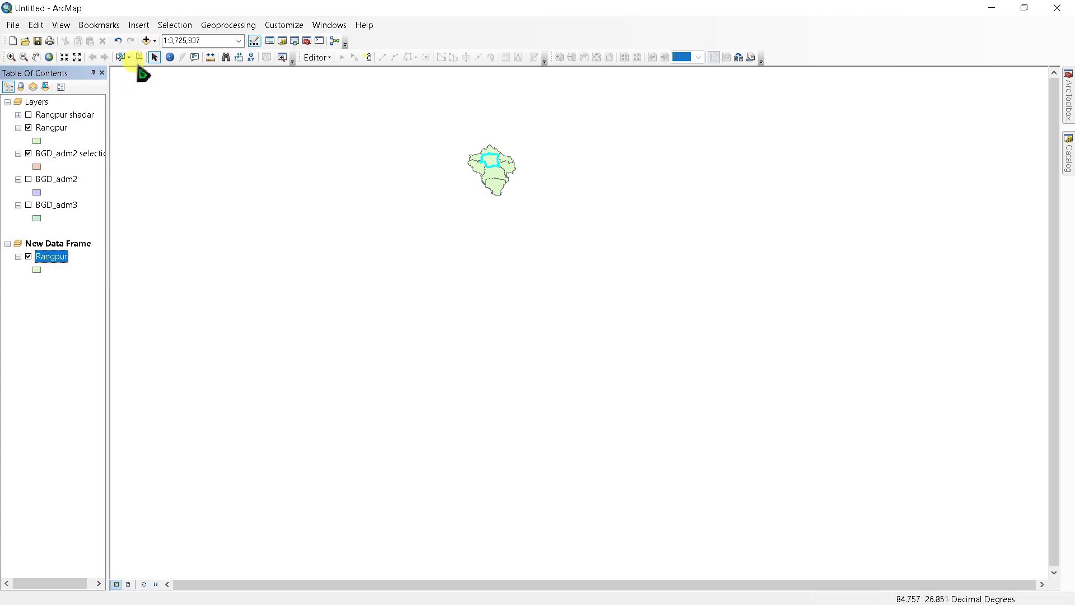
- Insert New Data Frame 2 holding Rangpur shadar, and remove BGD_adm3 from the map
left_click(139, 25)
left_click(153, 42)
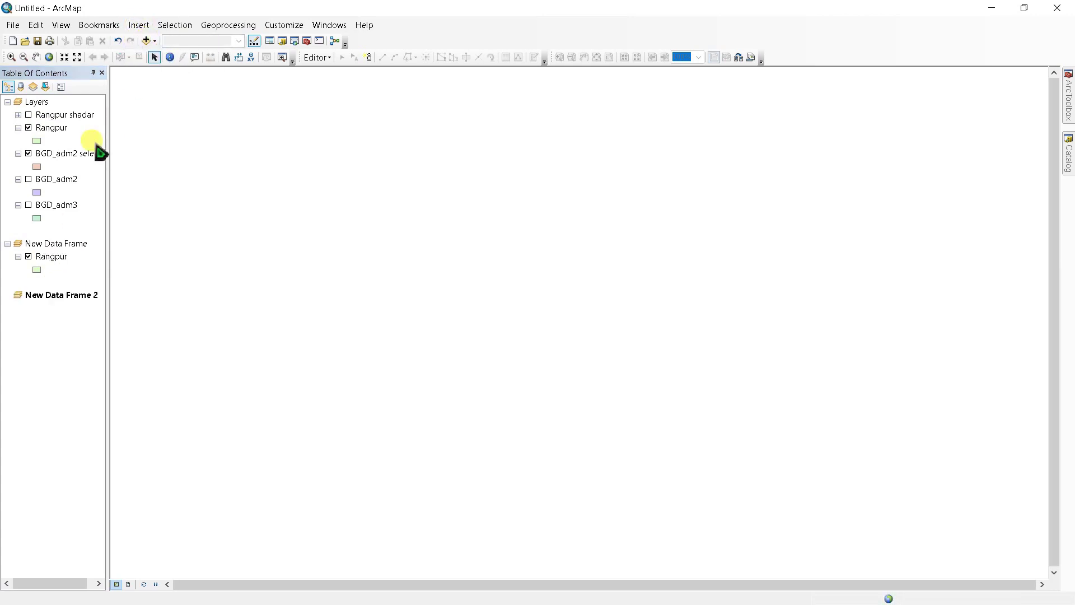
left_click_drag(51, 120, 50, 325)
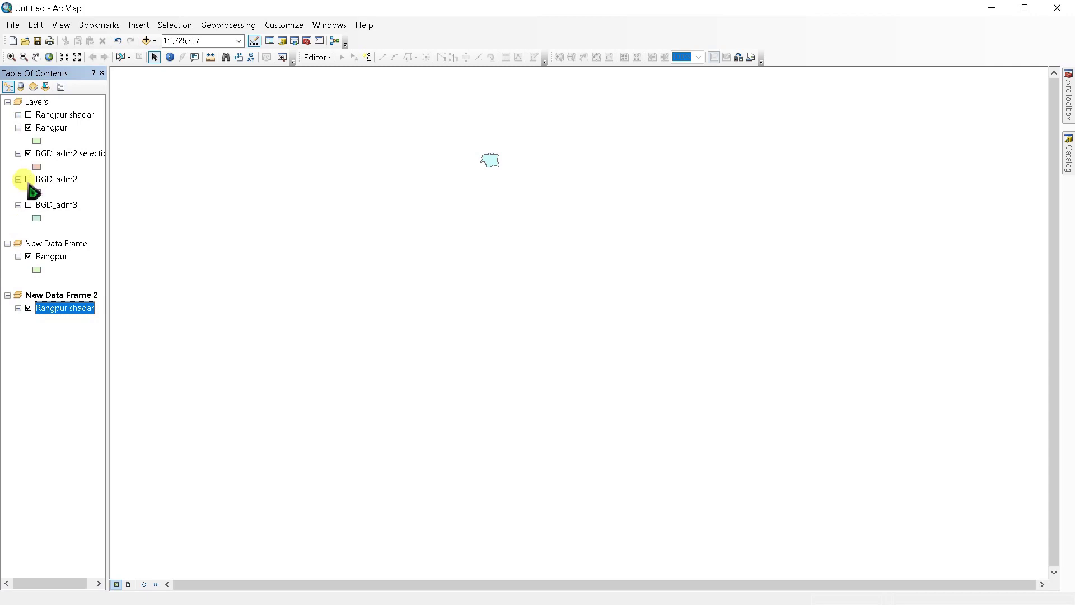
right_click(56, 205)
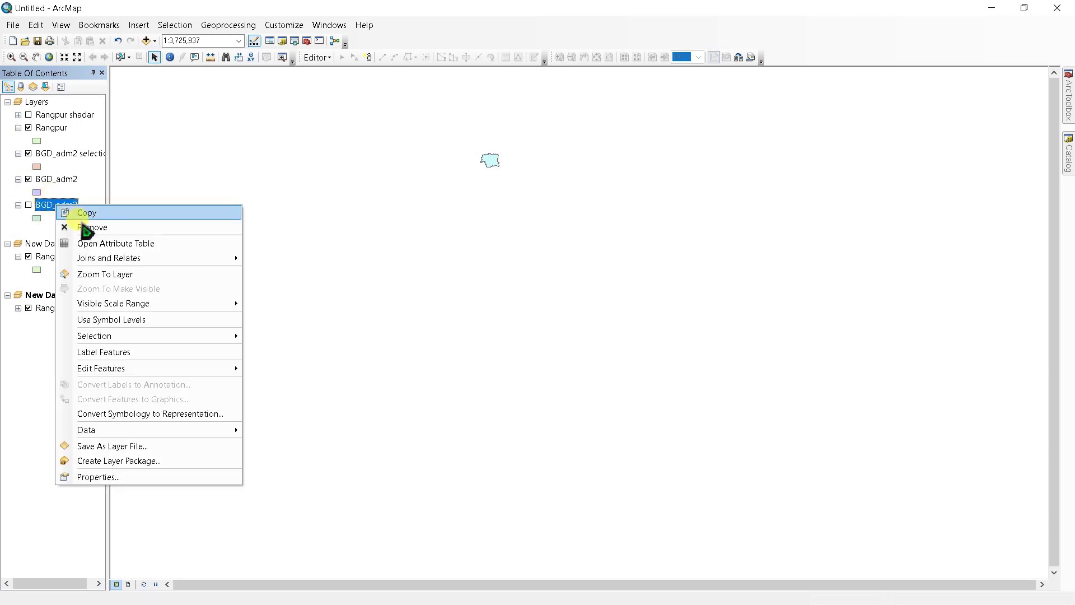
left_click(90, 229)
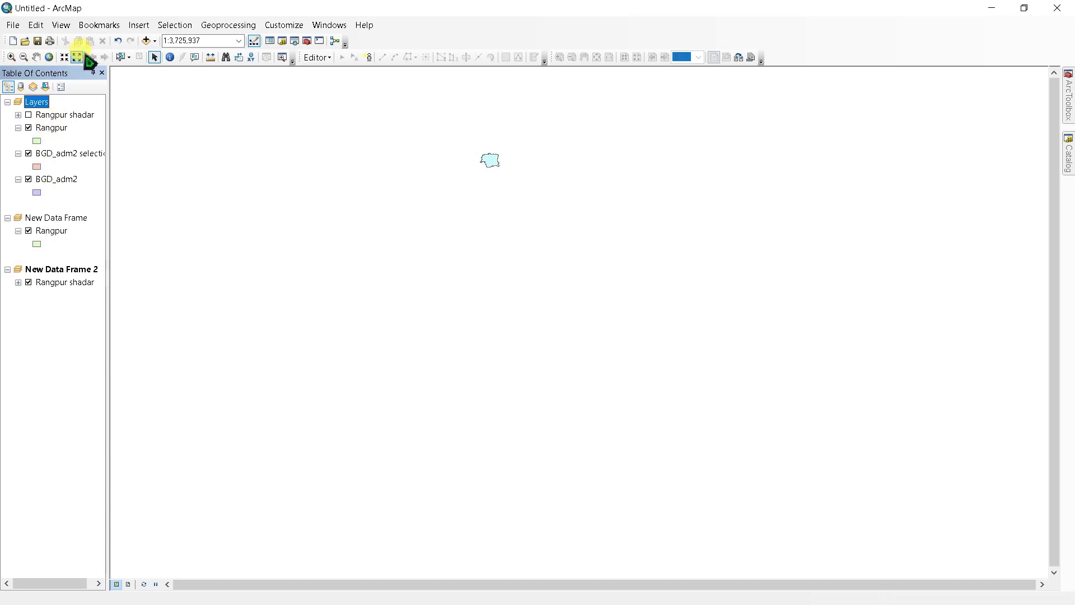
- Switch to Layout View and nudge the Bangladesh map frame slightly left
left_click(61, 25)
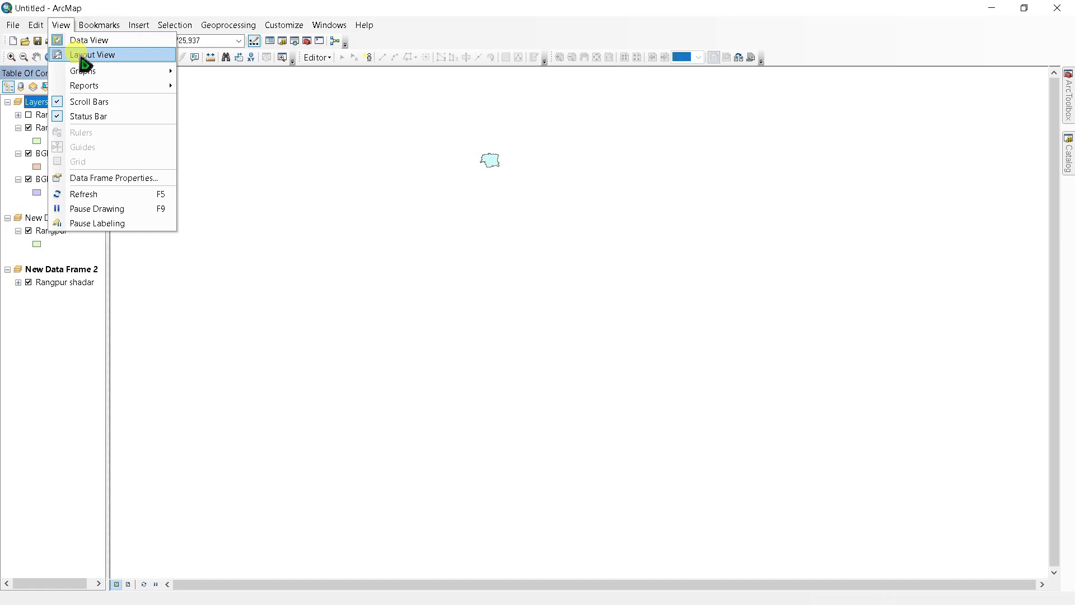
left_click(81, 56)
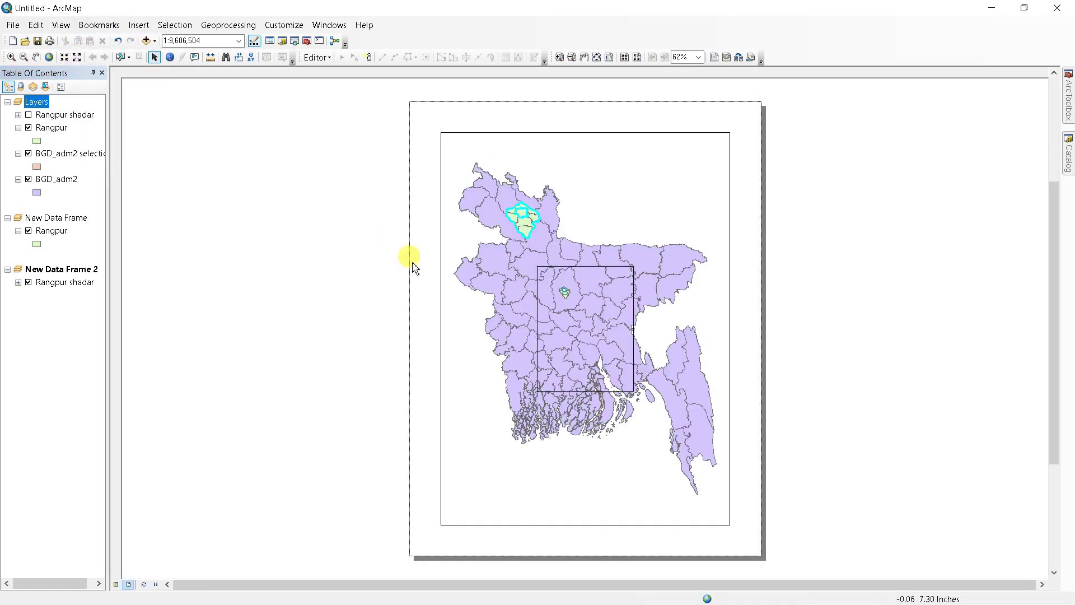
left_click(491, 225)
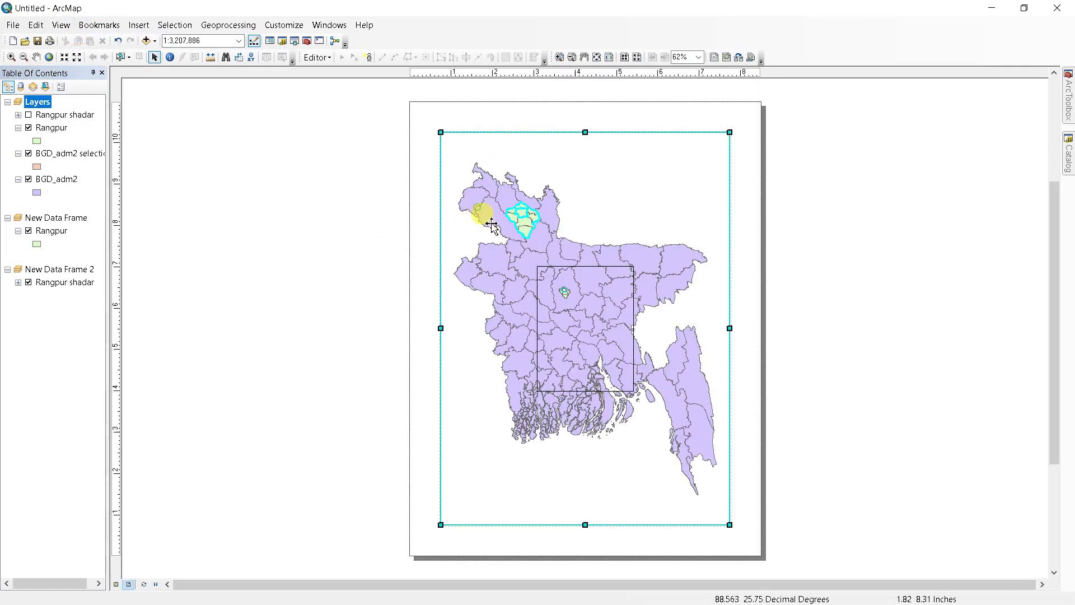
left_click_drag(490, 226, 476, 225)
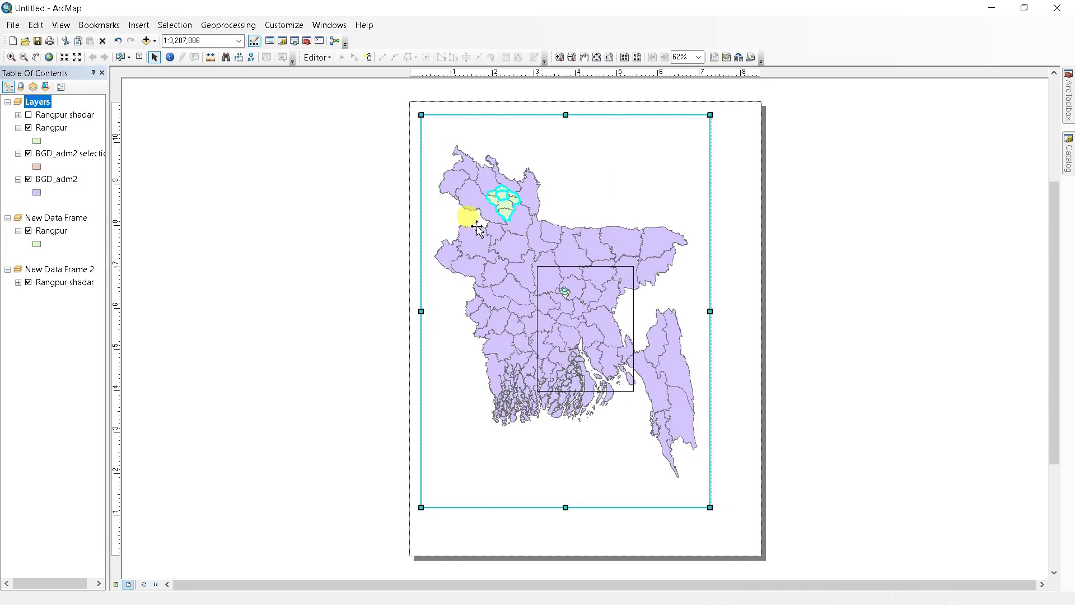
- In Page and Print Setup, keep Letter paper and choose Landscape orientation
left_click(36, 25)
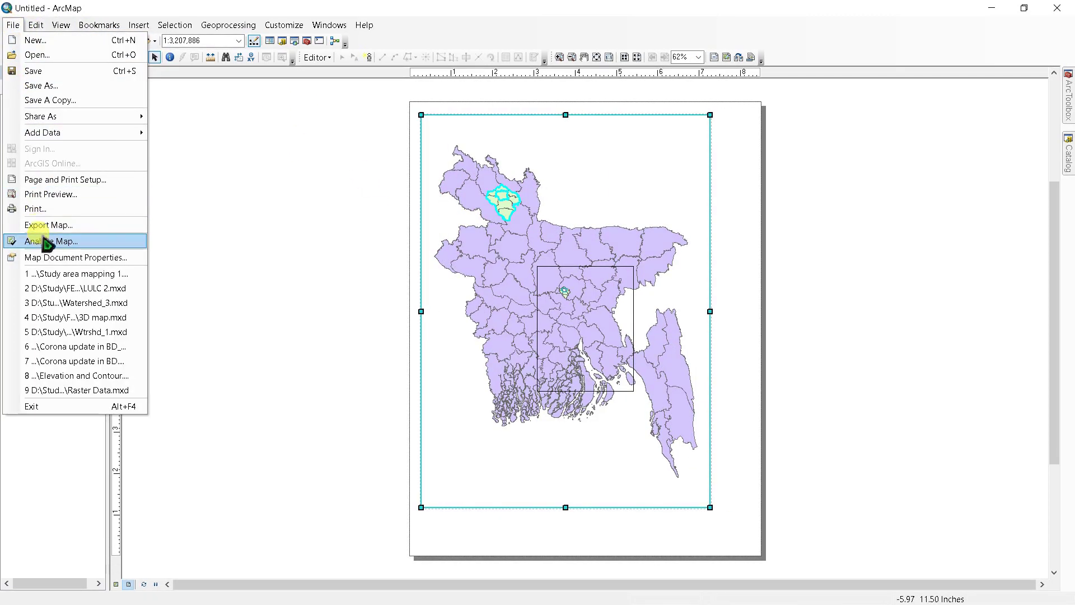
key("Escape")
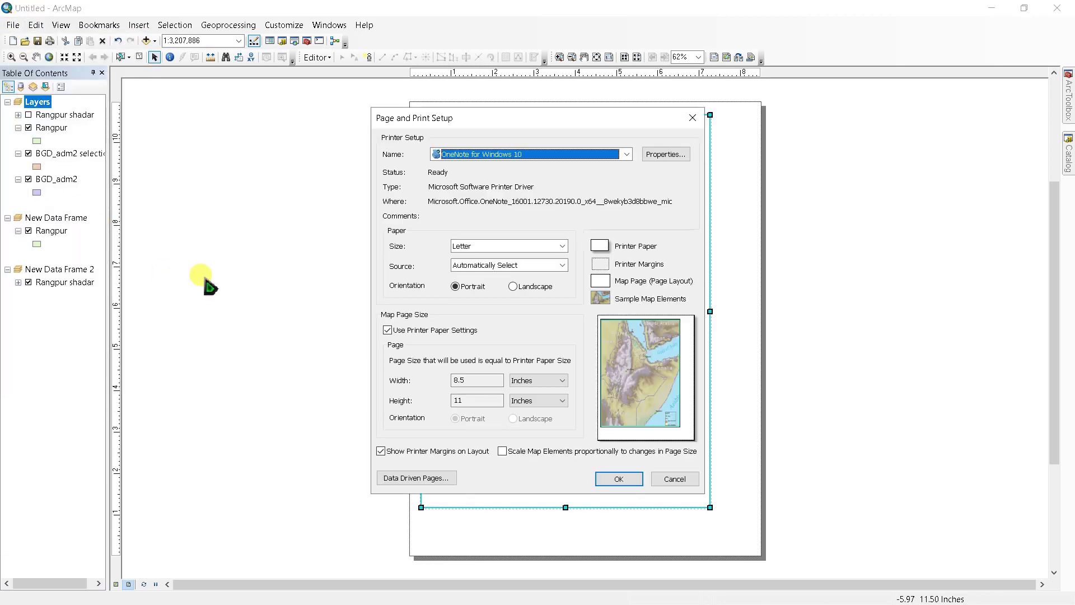
mouse_move(487, 123)
left_mouse_down()
mouse_move(259, 150)
mouse_move(239, 139)
left_mouse_up()
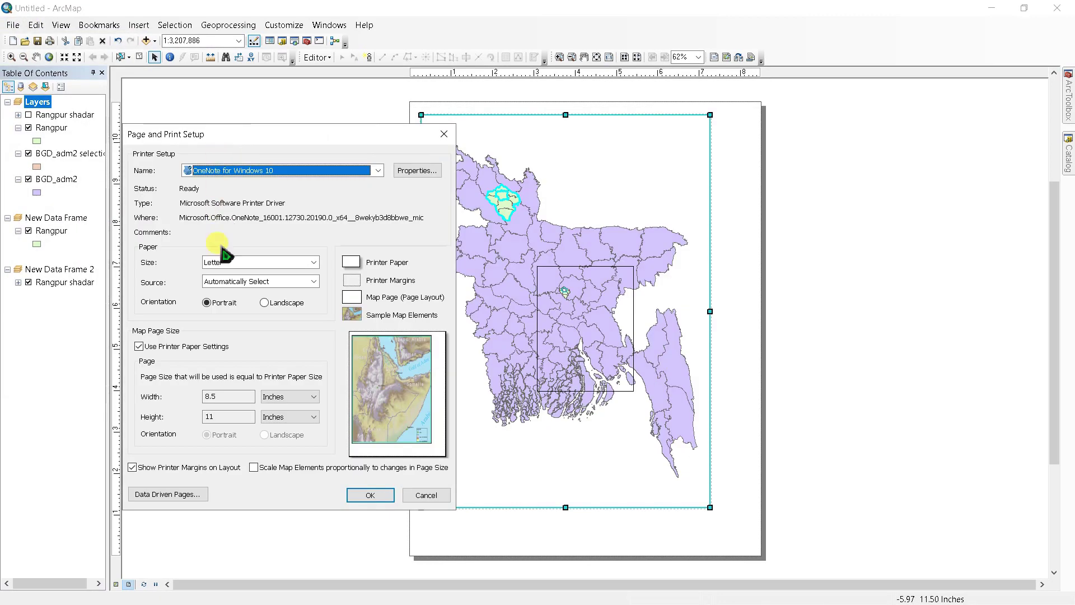
left_click(313, 262)
left_click(233, 282)
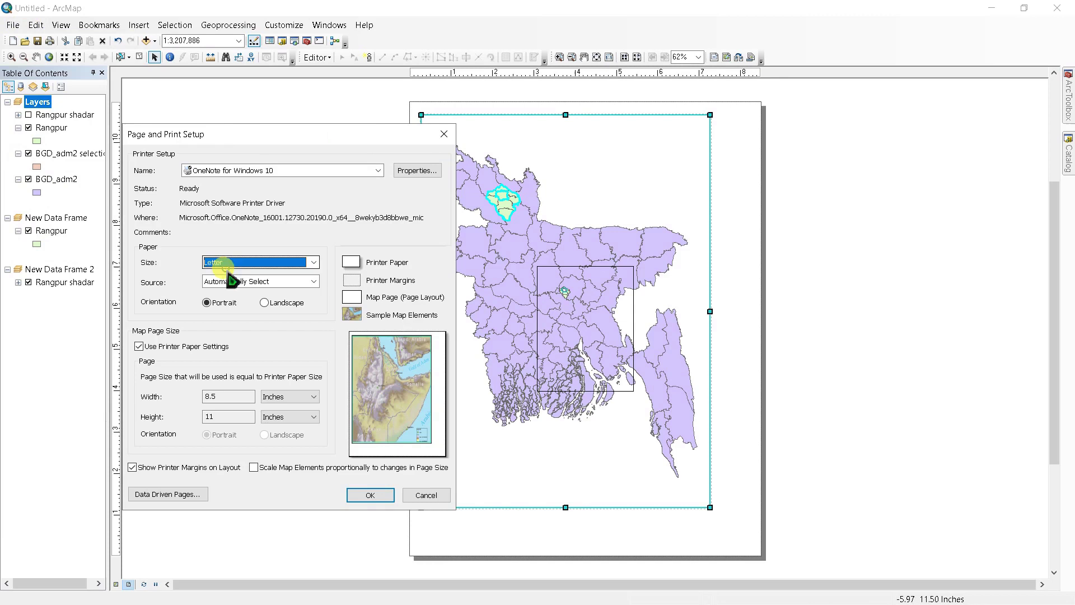
left_click(265, 303)
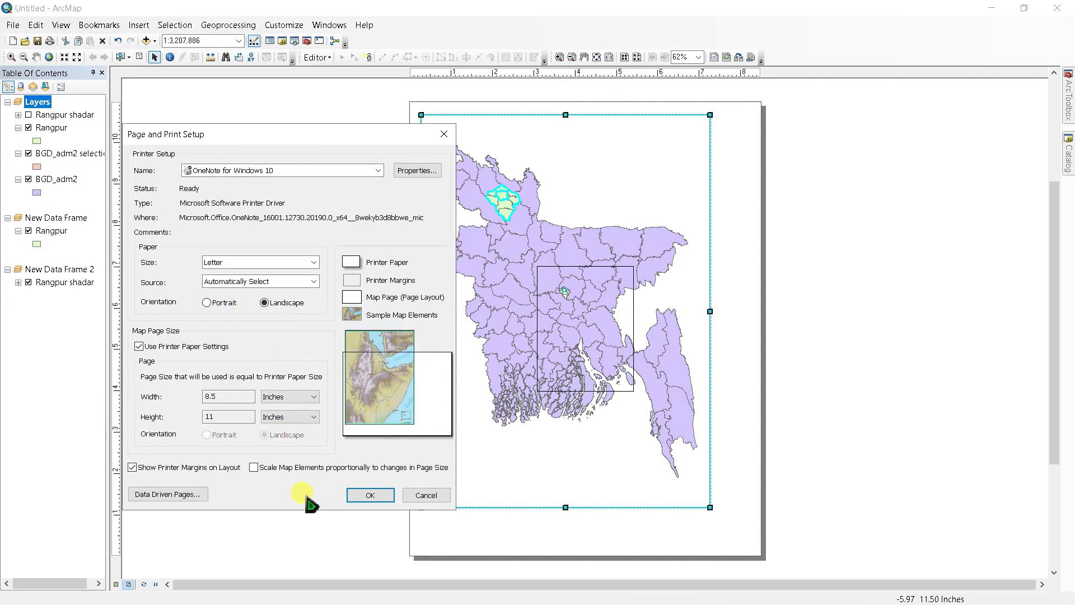
left_click(370, 495)
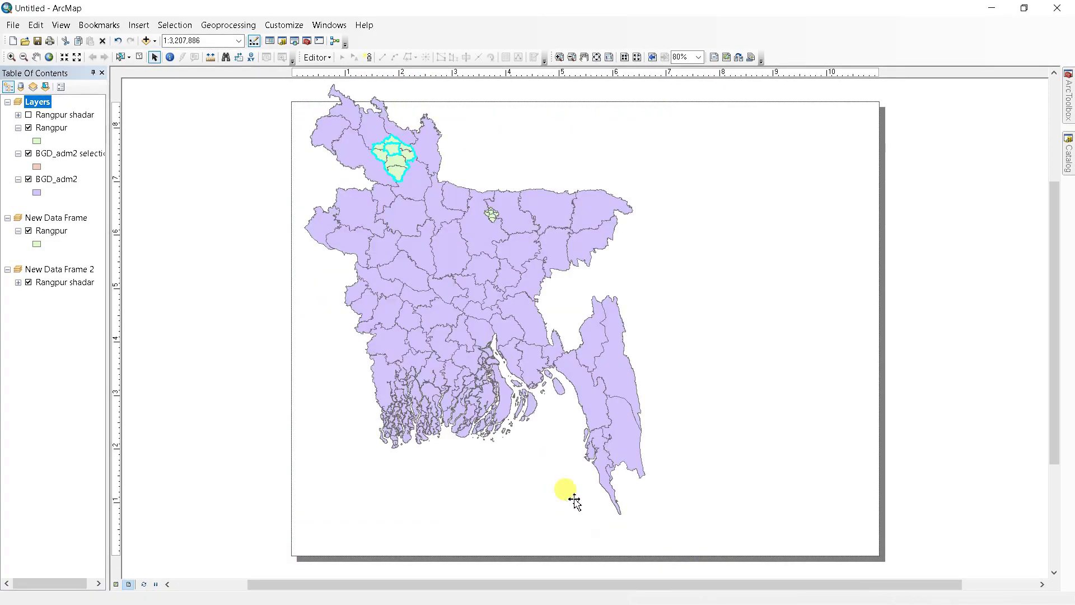
- Shrink the Bangladesh map frame and move it toward the top-left corner
left_click(652, 556)
left_click_drag(662, 557, 510, 371)
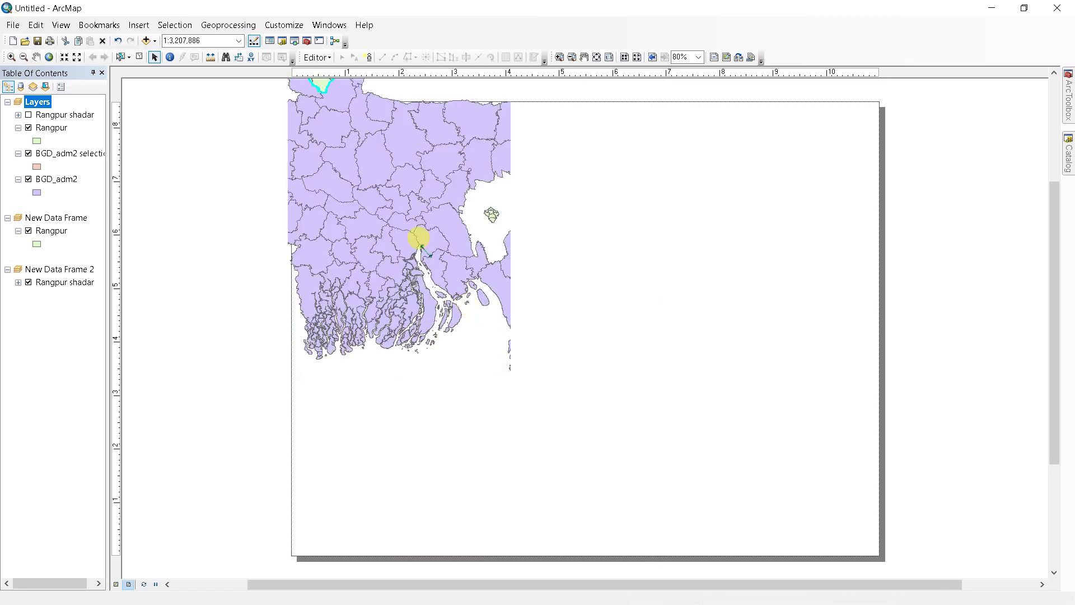
left_click_drag(420, 247, 458, 315)
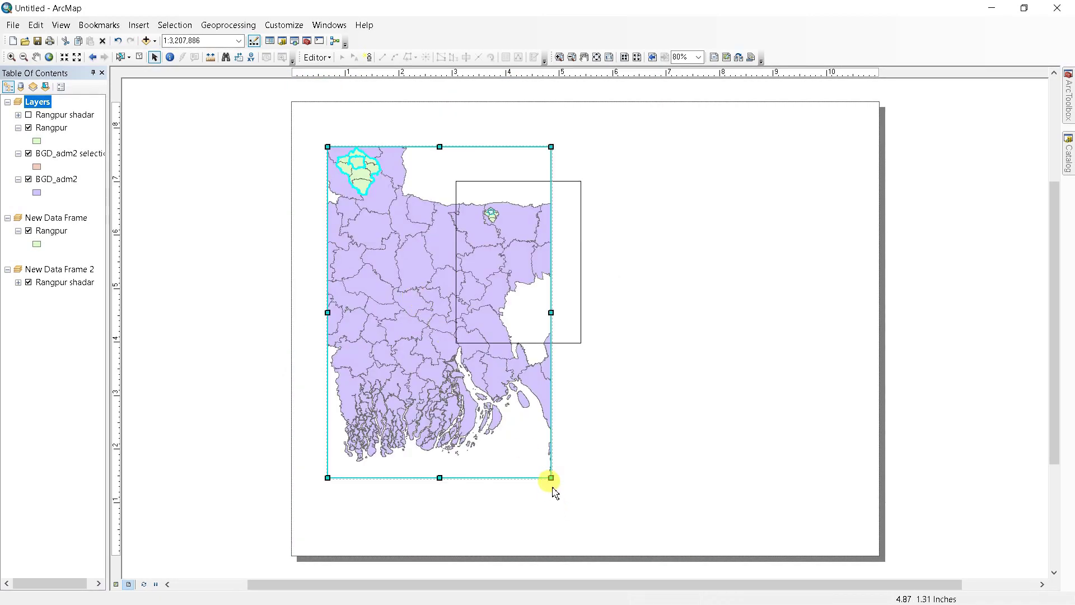
left_click_drag(552, 478, 507, 339)
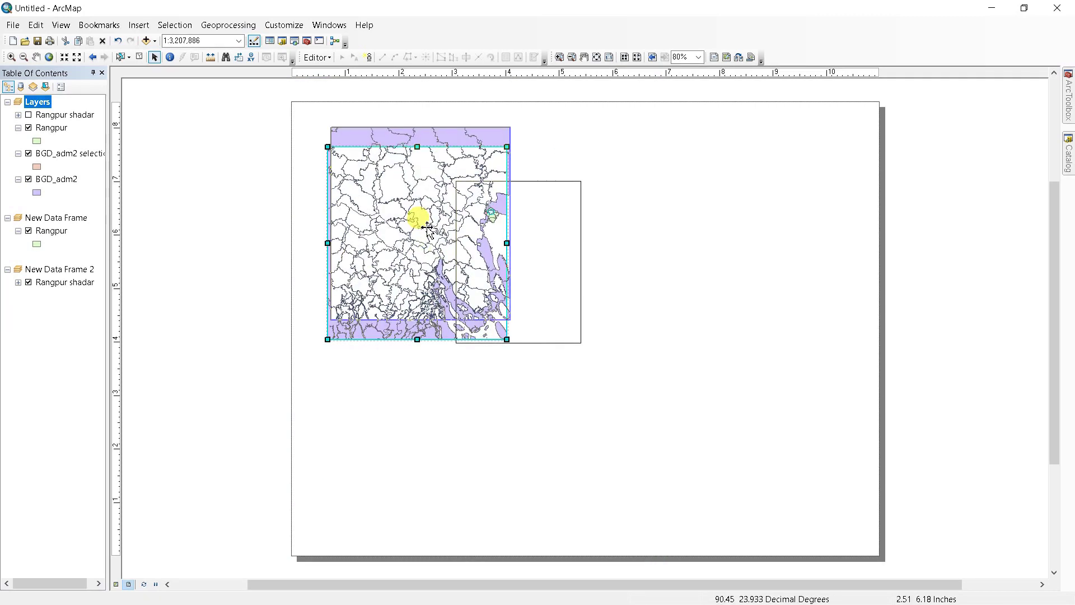
- Move the Rangpur shadar frame to the right and the Rangpur frame to the lower left
mouse_move(517, 252)
left_mouse_down()
mouse_move(580, 262)
mouse_move(711, 256)
left_mouse_up()
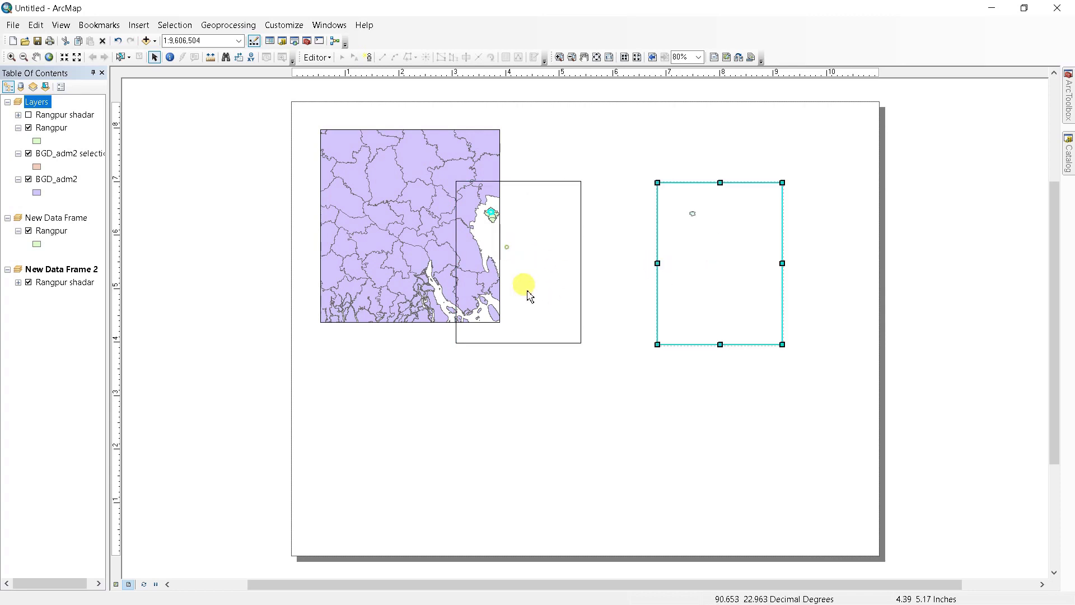
left_click(468, 387)
left_click(533, 259)
mouse_move(533, 260)
left_mouse_down()
mouse_move(402, 424)
mouse_move(406, 464)
left_mouse_up()
left_click(417, 229)
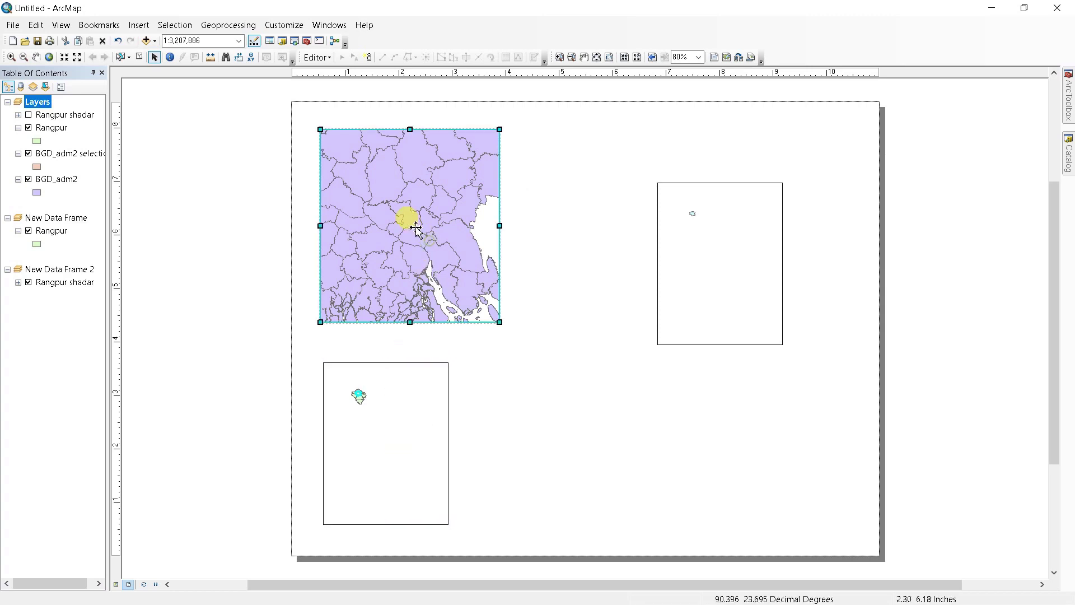
- Zoom the top-left frame to BGD_adm2 and move the selection layer to the top of Layers
right_click(62, 178)
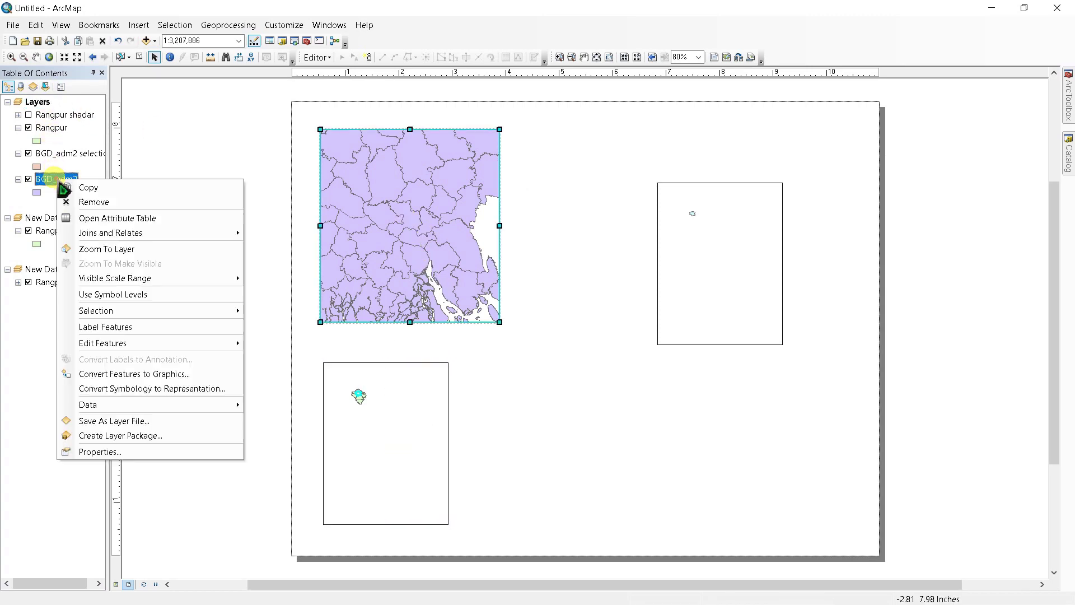
left_click(111, 252)
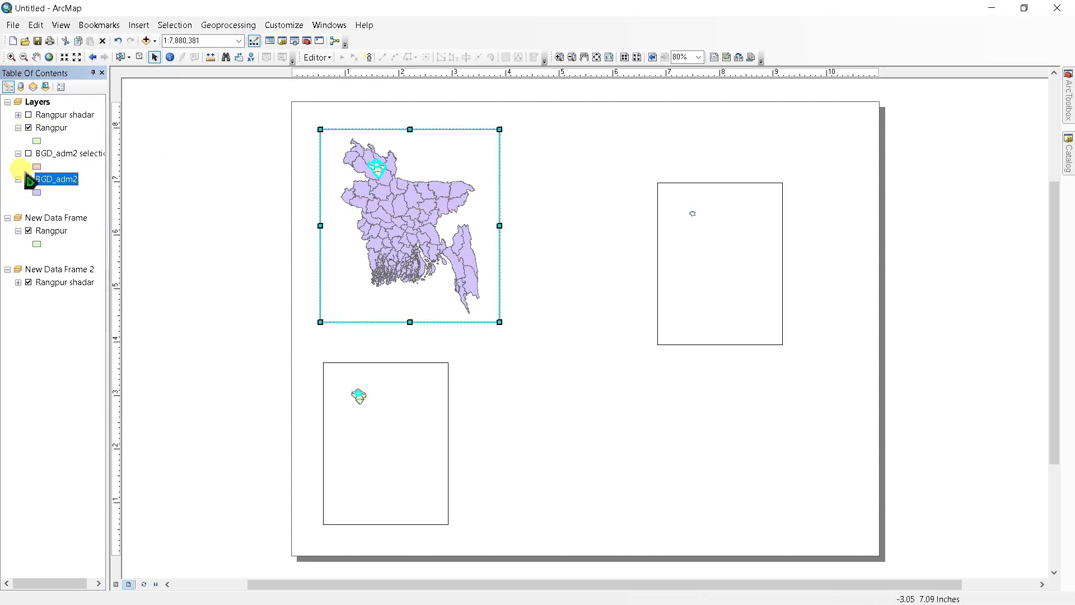
left_click_drag(30, 180, 48, 227)
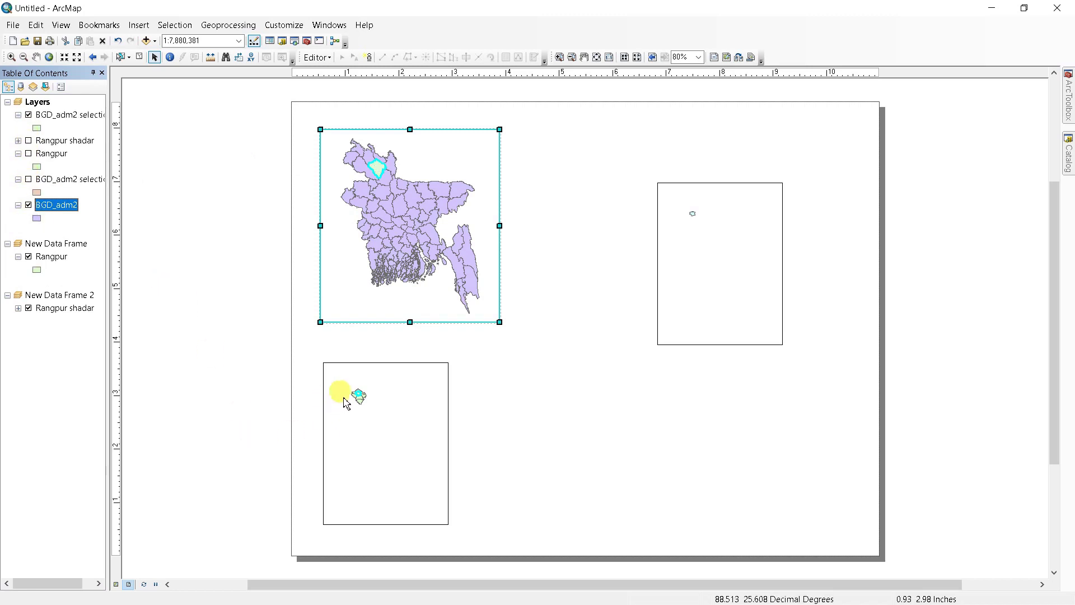
- Enlarge the Rangpur frame, then move the Rangpur shadar frame up-left and enlarge it
left_click(324, 369)
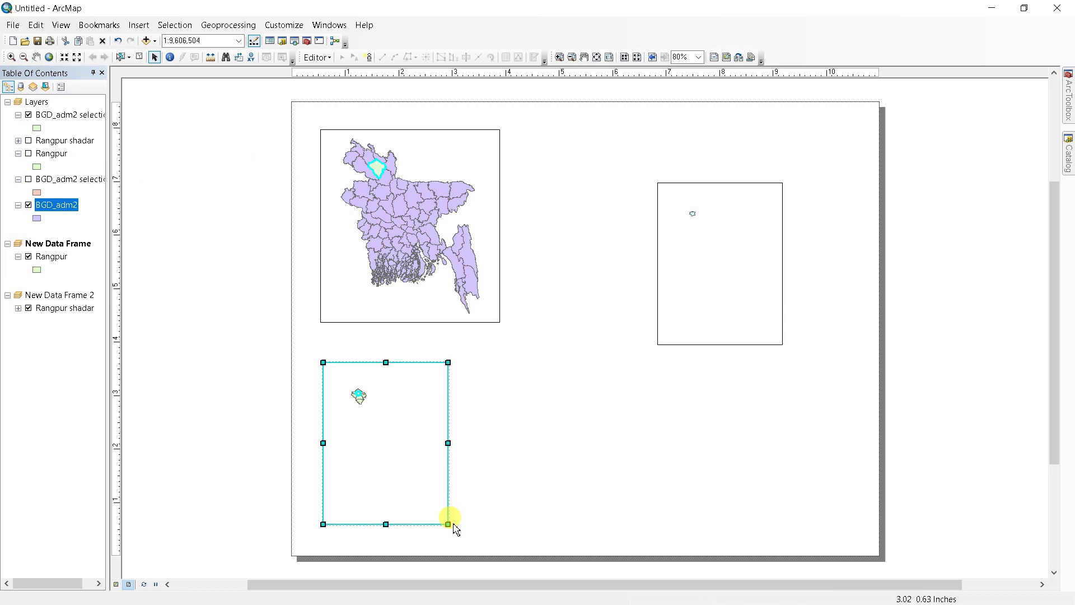
left_click_drag(448, 524, 502, 535)
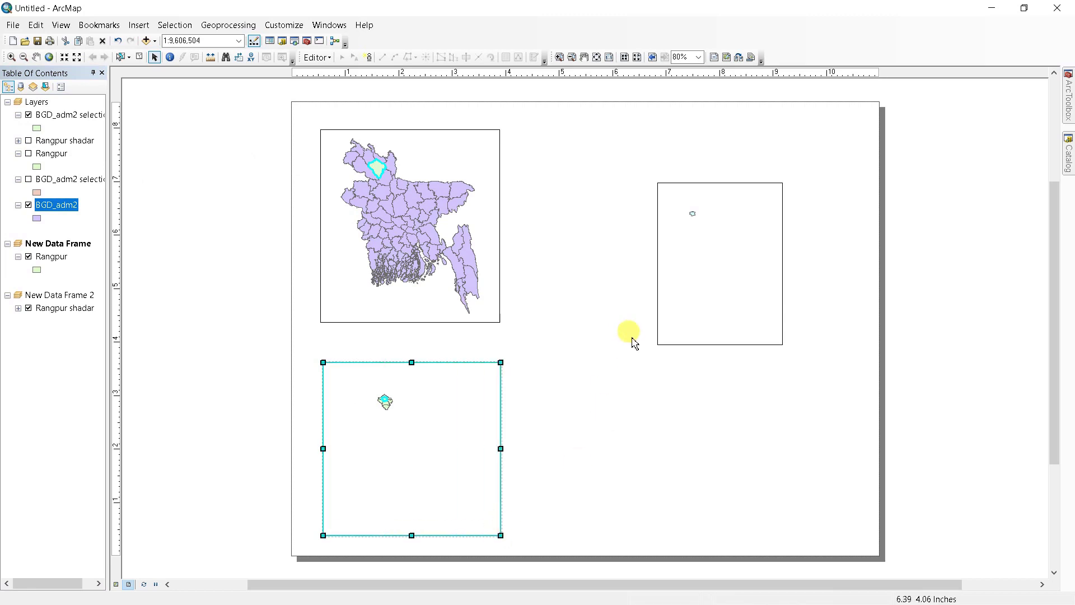
mouse_move(706, 250)
left_mouse_down()
mouse_move(611, 204)
mouse_move(607, 229)
left_mouse_up()
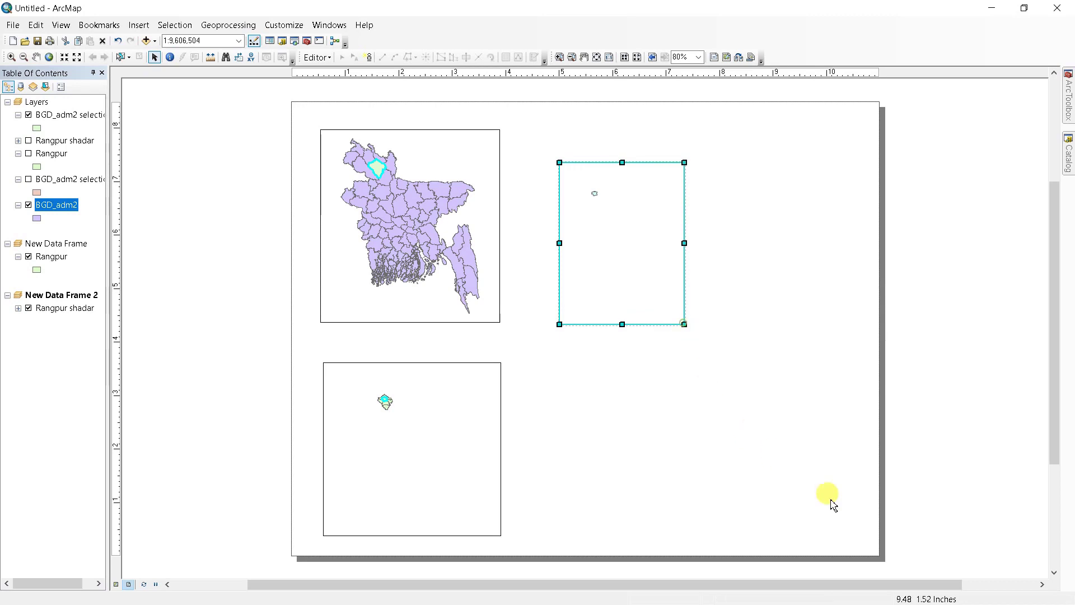
left_click_drag(832, 504, 850, 517)
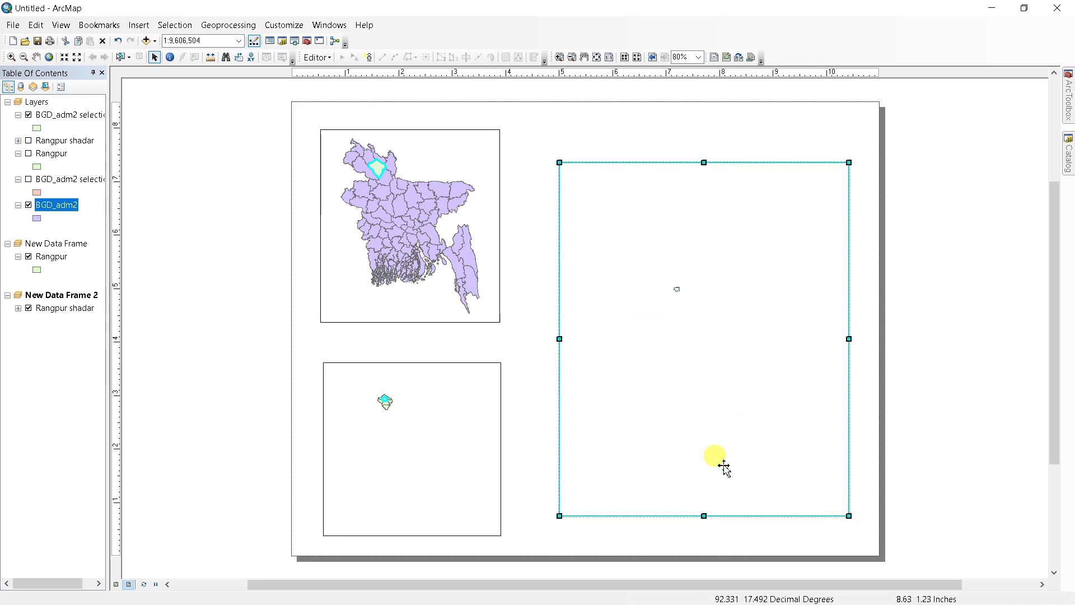
- Zoom the lower frame to the Rangpur layer and the right frame to Rangpur shadar
right_click(49, 271)
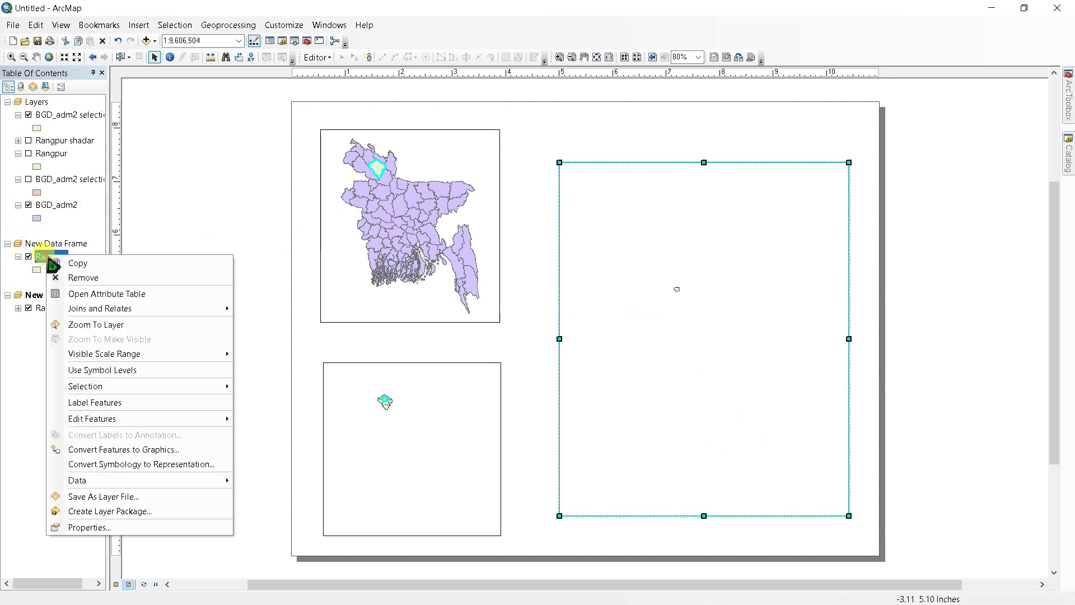
key("F2")
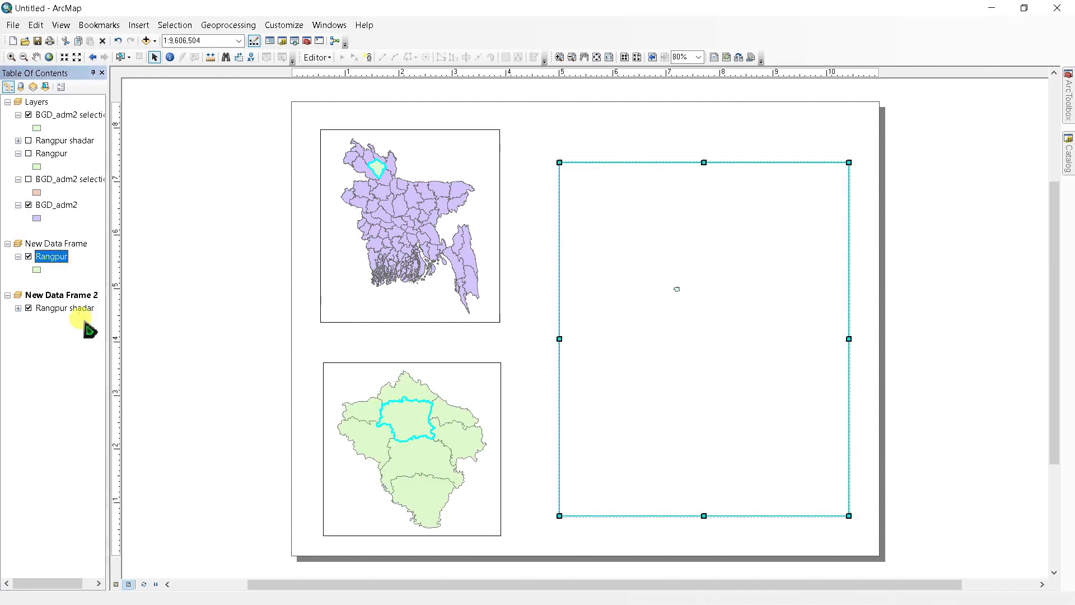
right_click(53, 311)
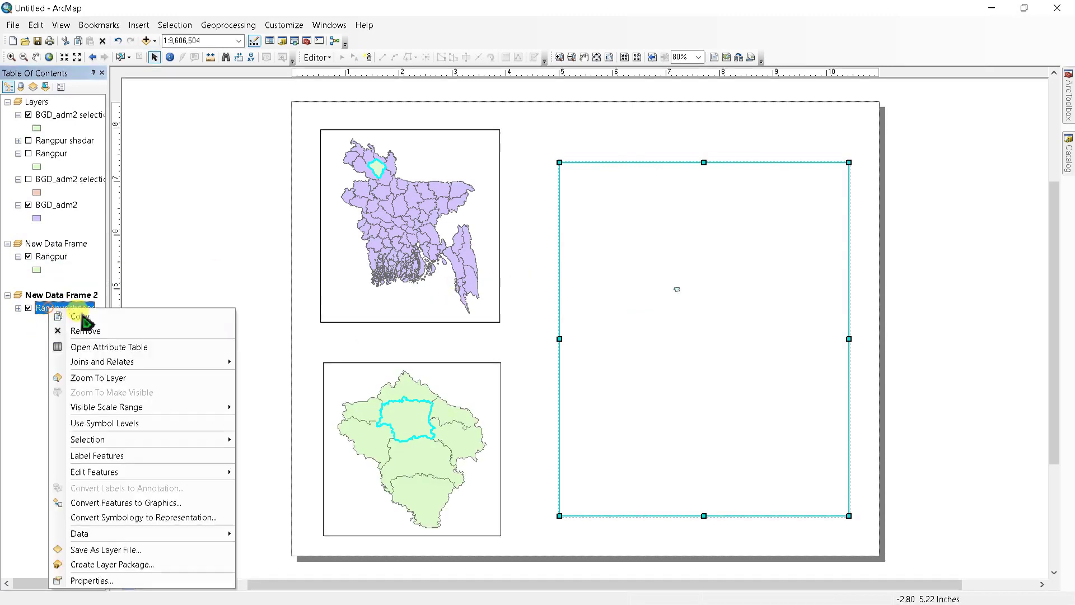
left_click(96, 375)
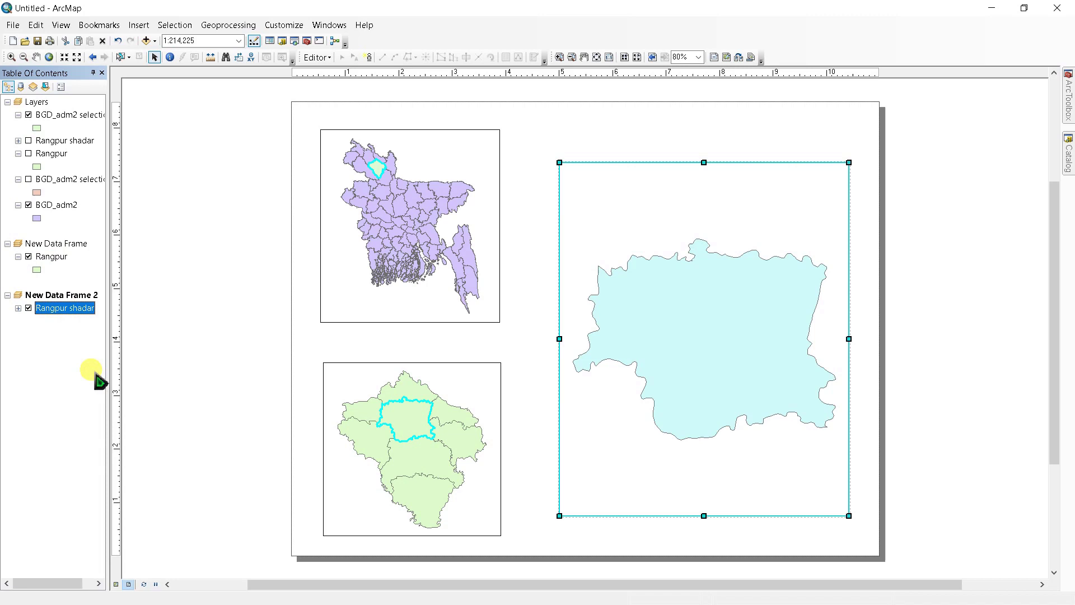
right_click(50, 207)
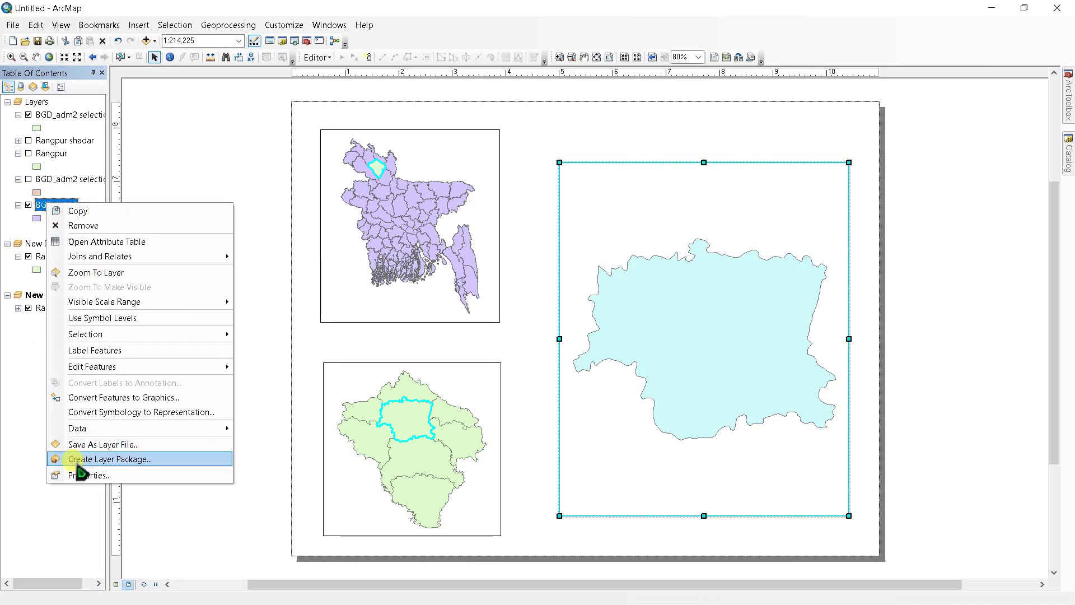
left_click(25, 380)
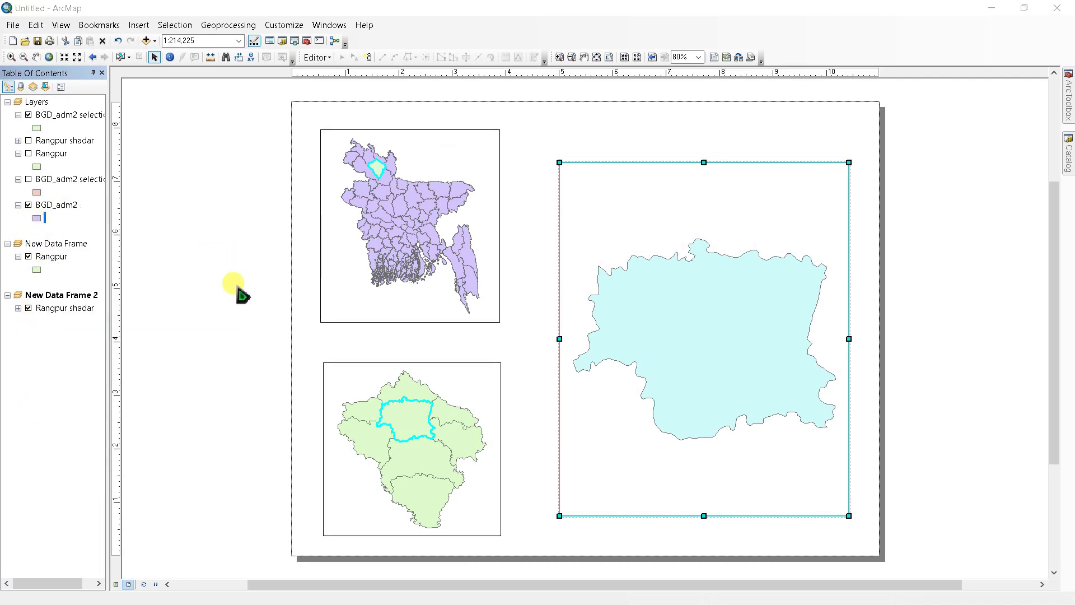
- Give BGD_adm2 a Hollow symbol and the selection layer the light blue Lake fill
left_click(339, 198)
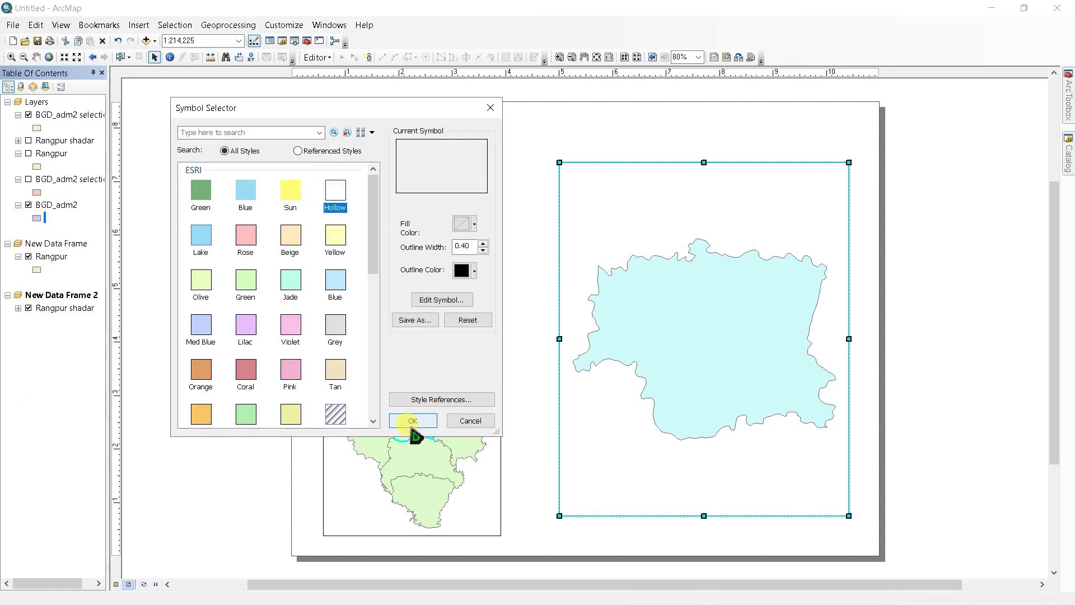
left_click(414, 421)
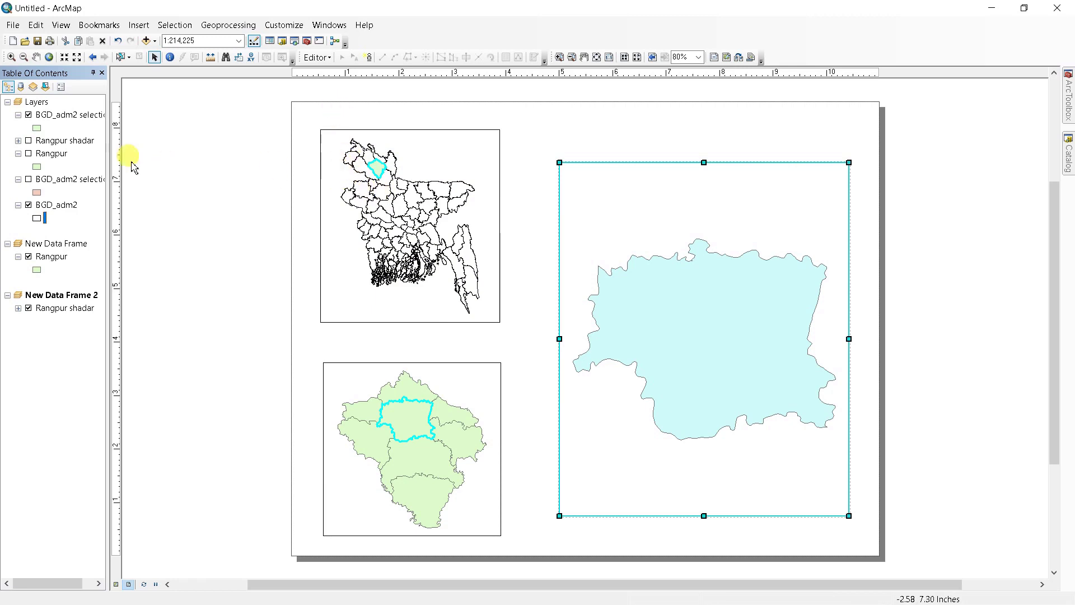
left_click(40, 132)
scroll(367, 246, "down", 1)
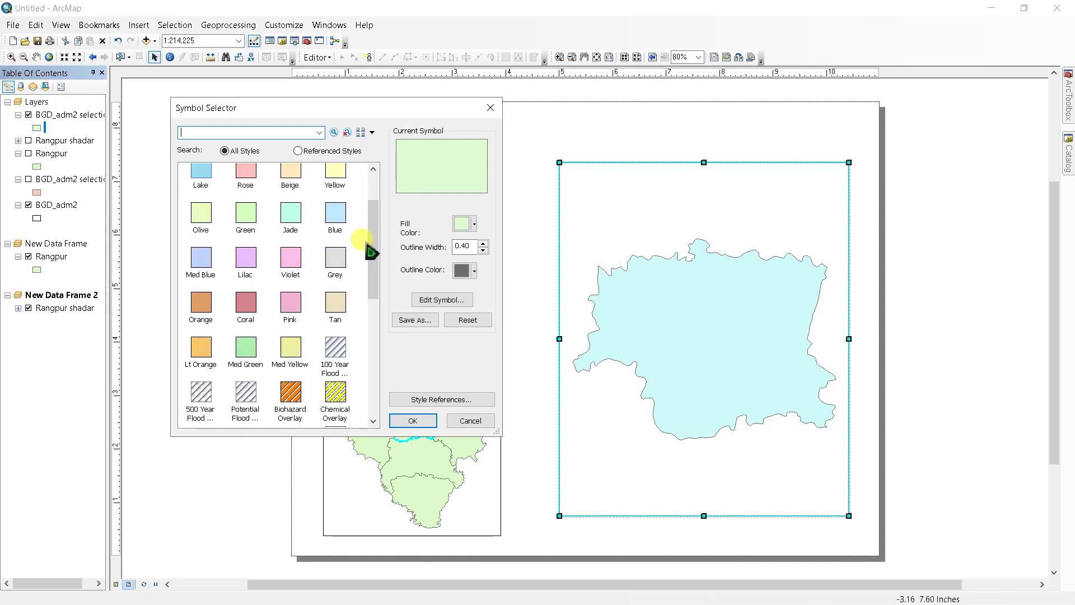
scroll(366, 249, "up", 1)
left_click(202, 238)
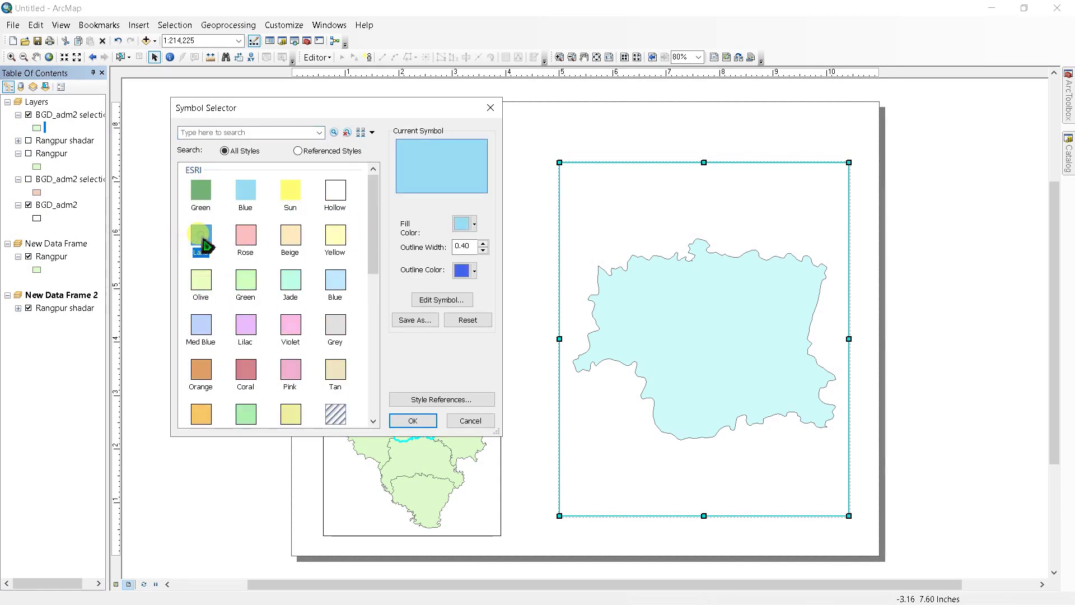
left_click(413, 421)
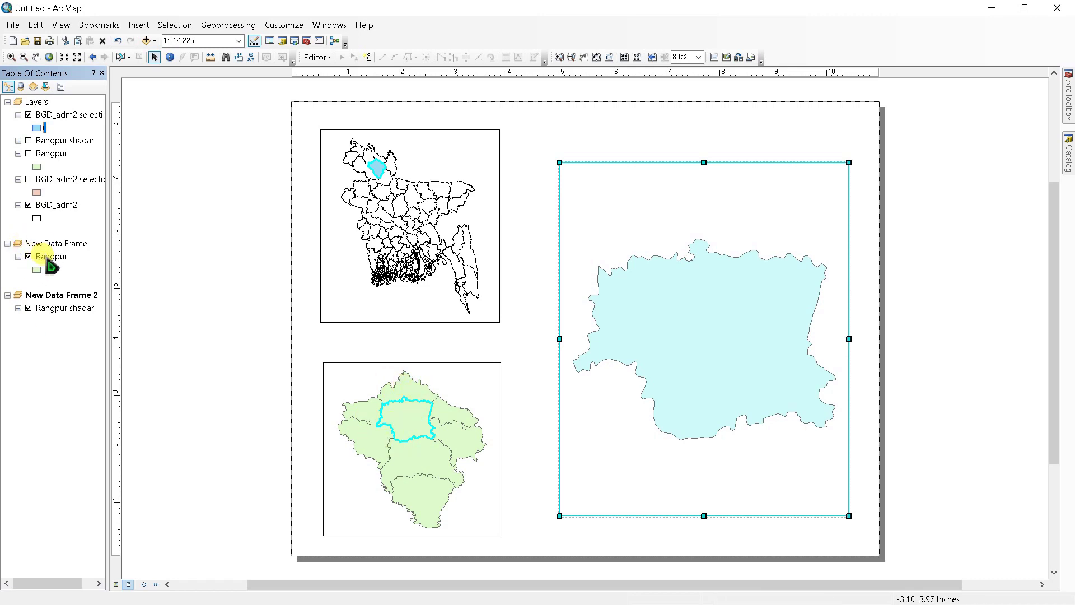
- Set the Rangpur layer's symbol to Hollow
right_click(48, 259)
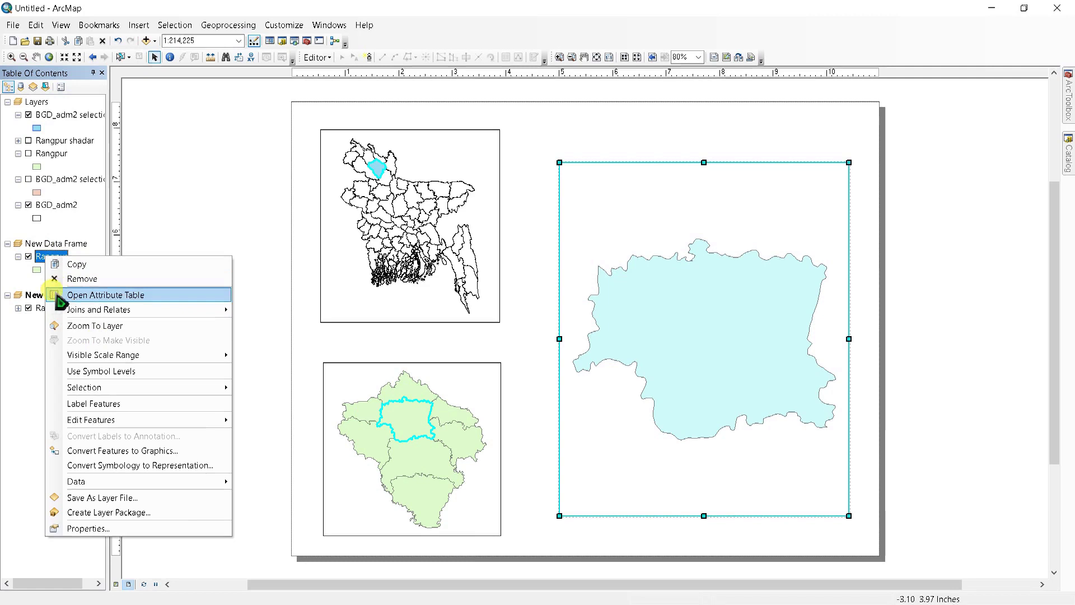
key("Escape")
left_click(36, 270)
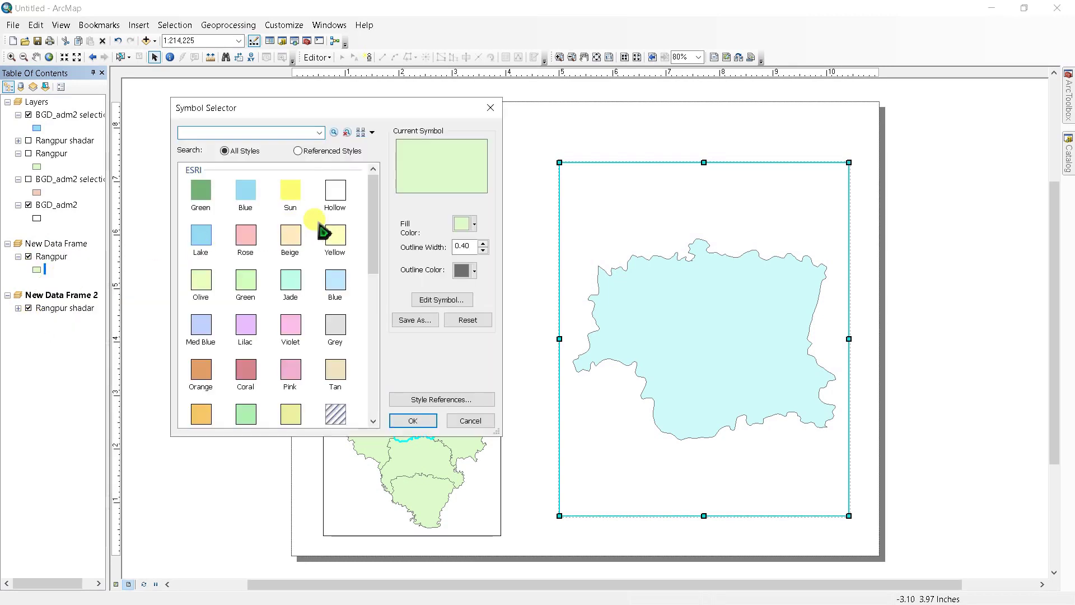
left_click(336, 194)
left_click(407, 422)
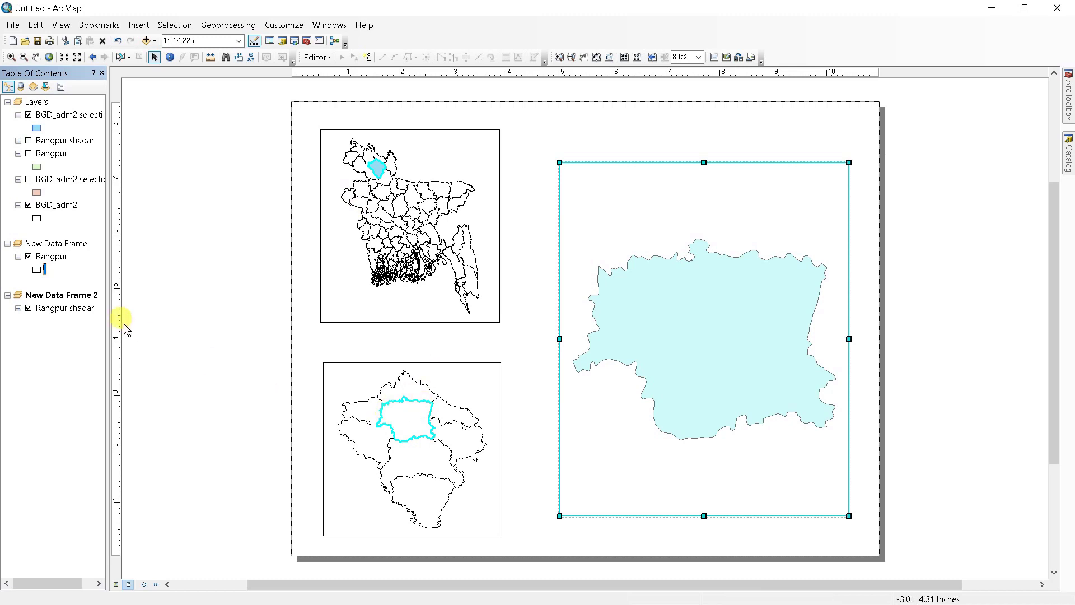
- Move Rangpur shadar into the lower map above Rangpur and fill it Blue
left_click(65, 308)
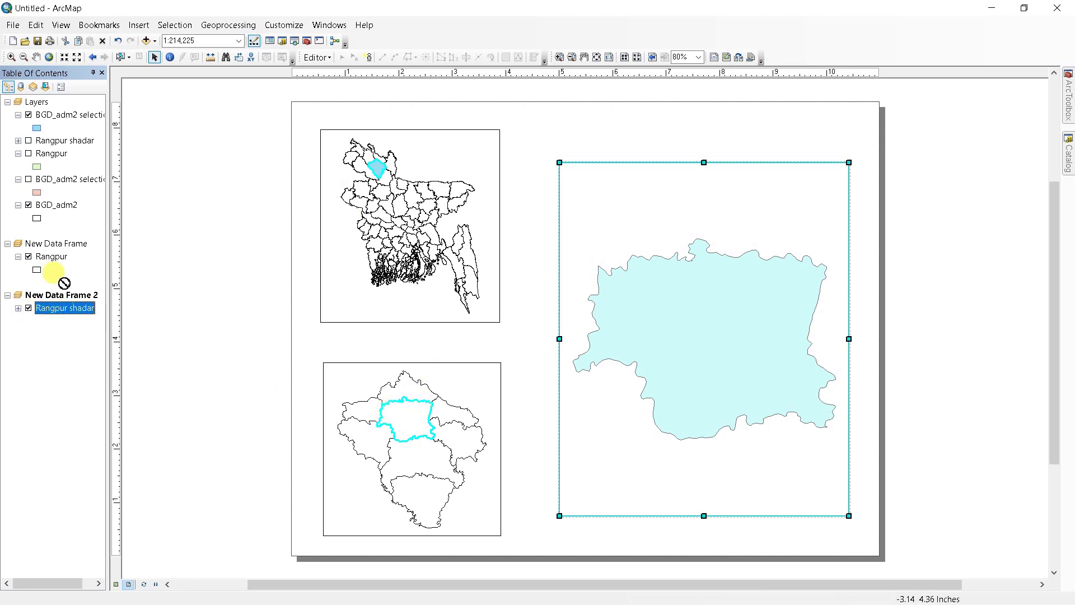
mouse_move(63, 277)
left_mouse_down()
mouse_move(63, 252)
mouse_move(48, 263)
left_mouse_up()
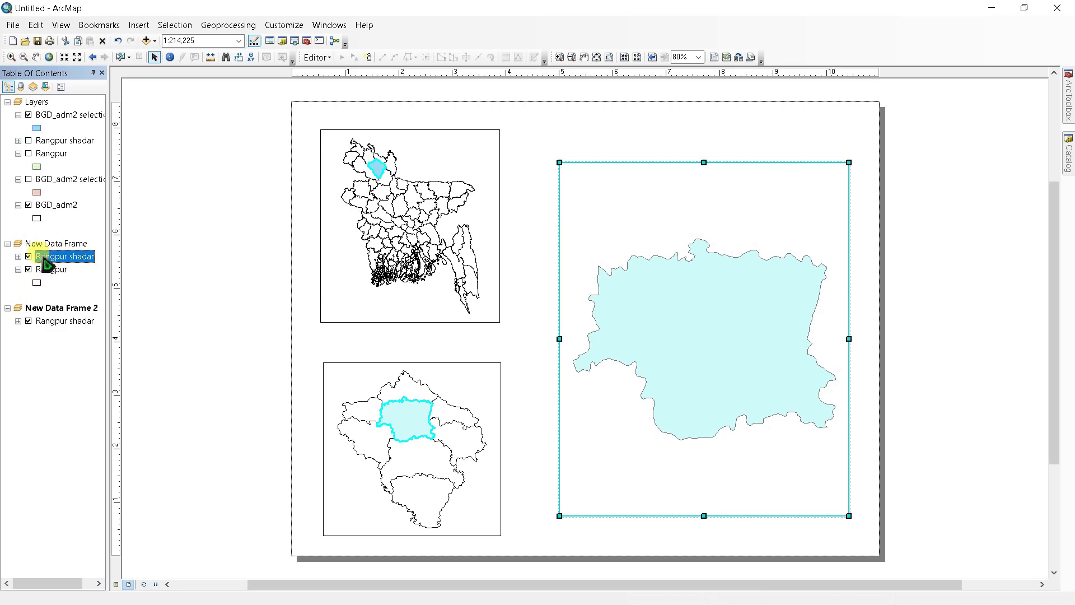
left_click(19, 257)
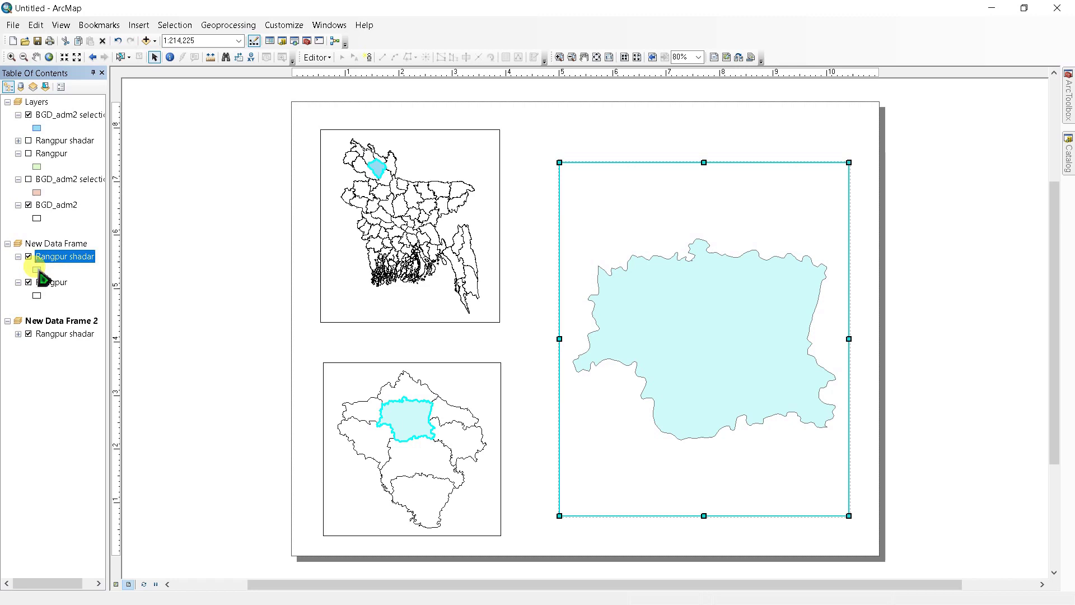
double_click(37, 270)
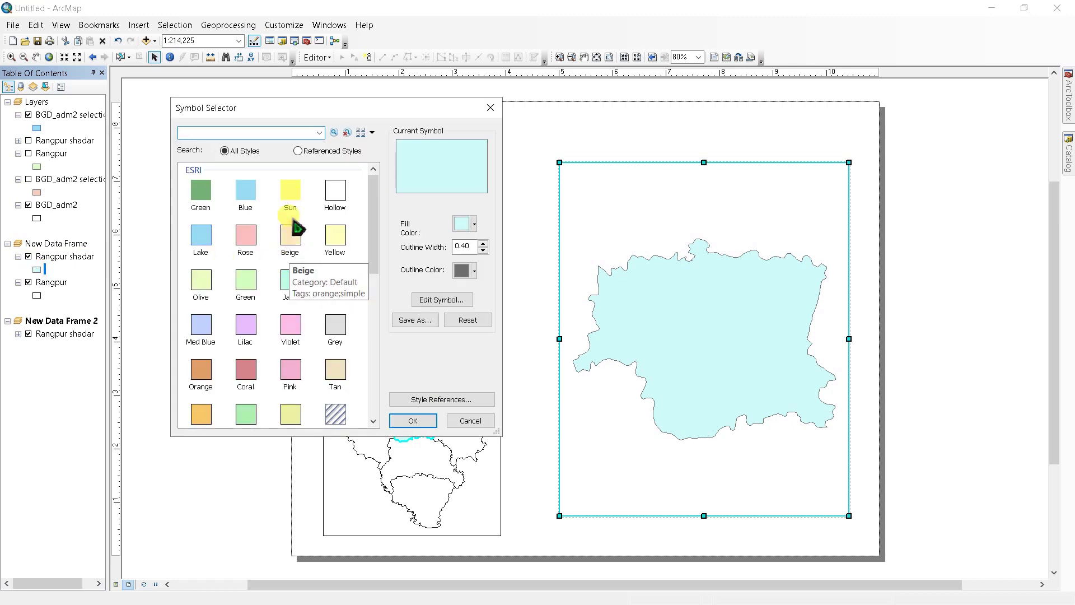
left_click(335, 282)
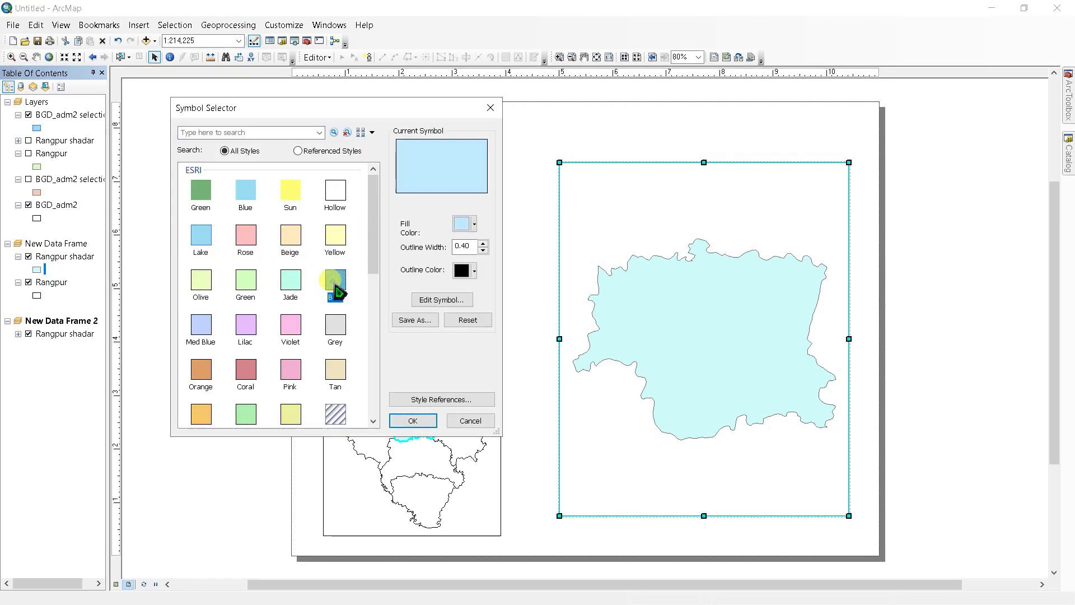
left_click(413, 422)
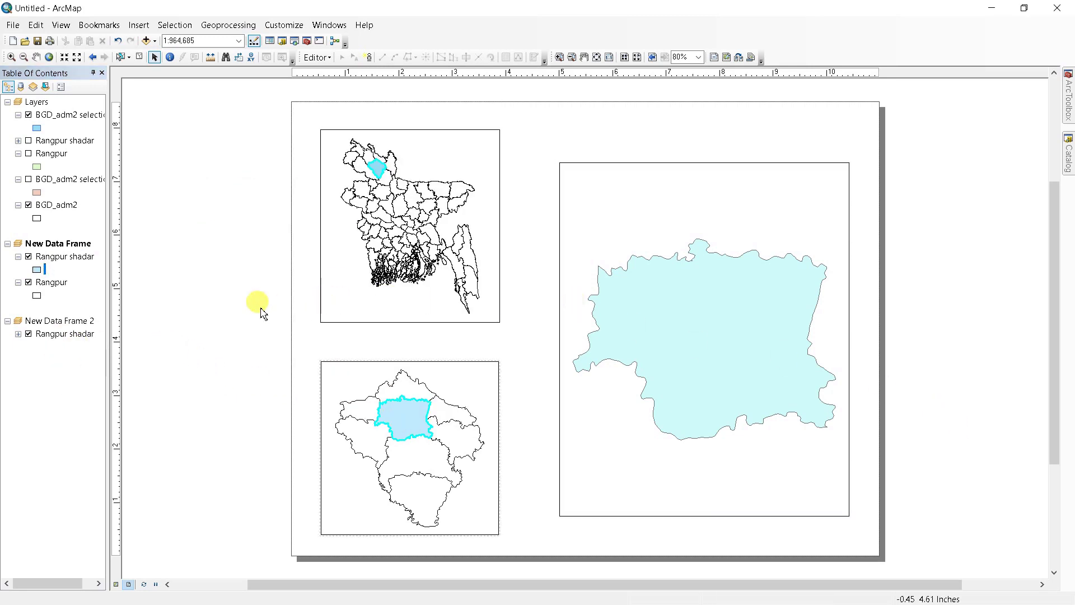
- Turn on labels for the Rangpur layer using the NAME_3 field
right_click(42, 289)
mouse_move(82, 415)
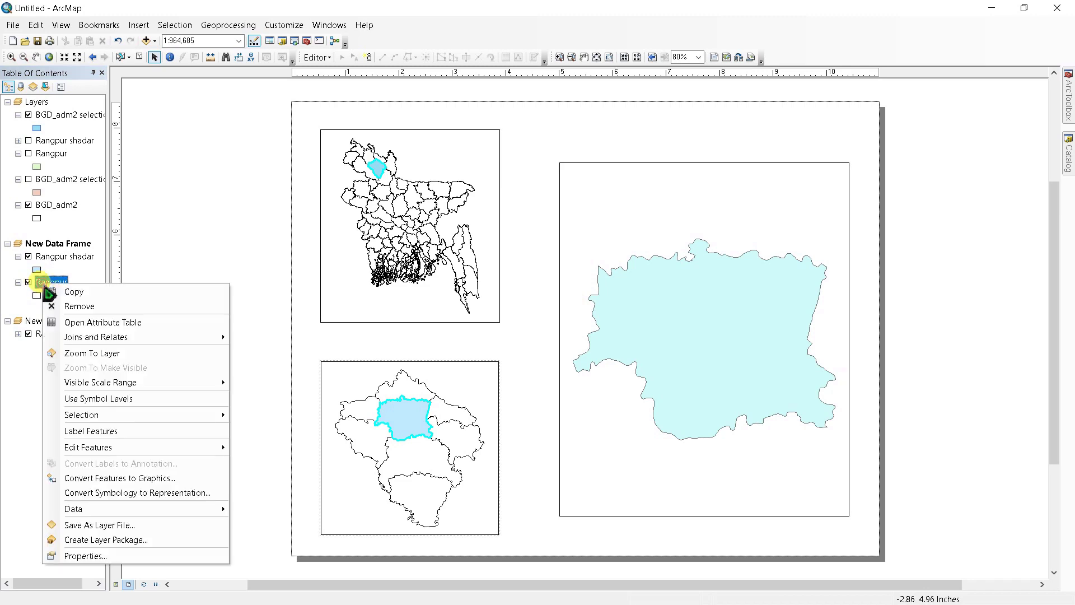
left_click(91, 431)
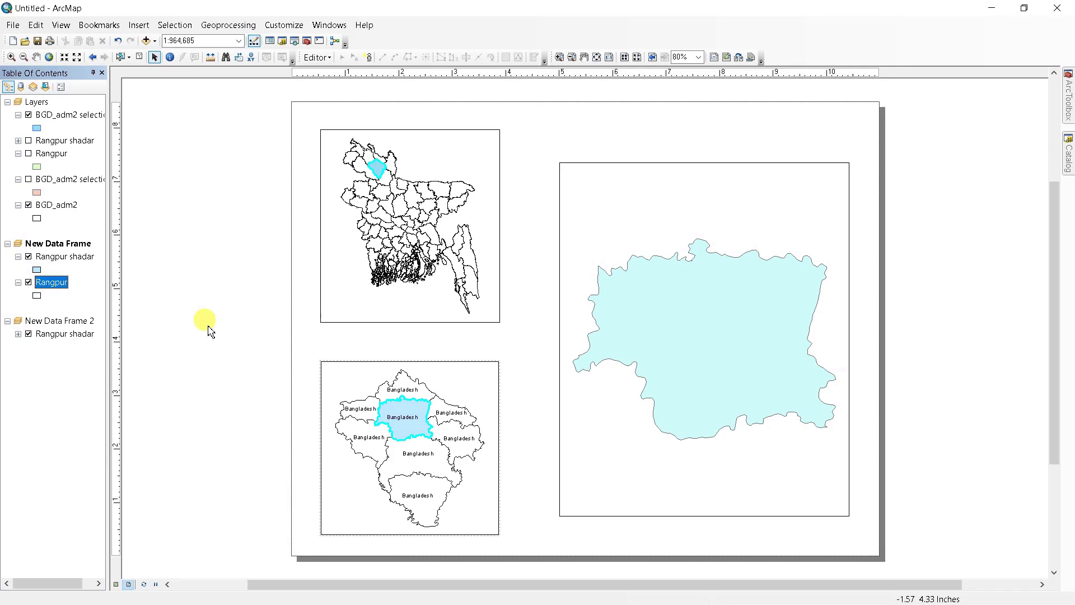
right_click(54, 288)
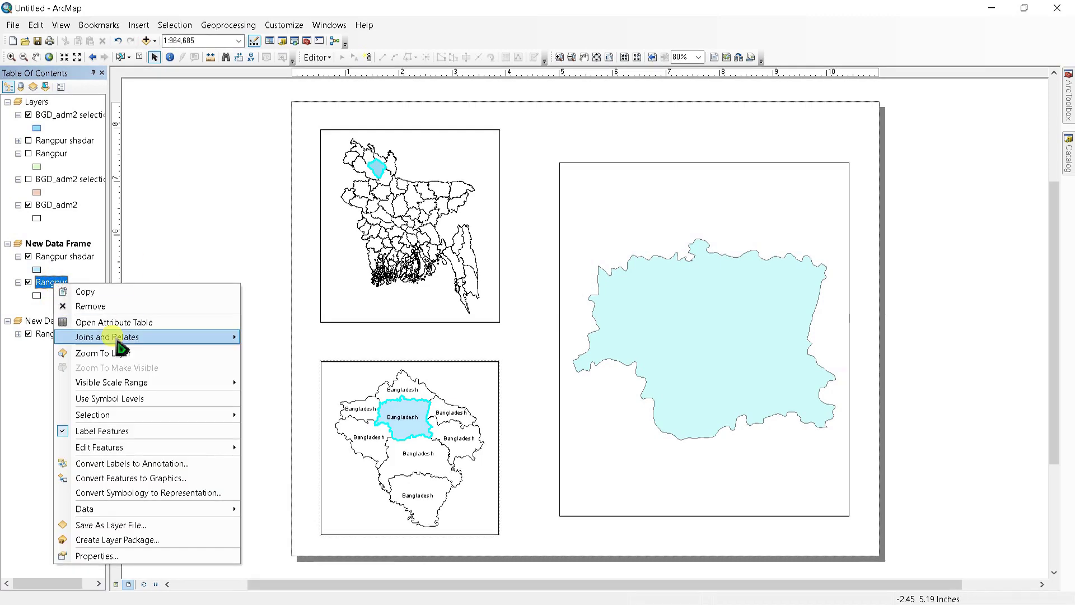
left_click(93, 554)
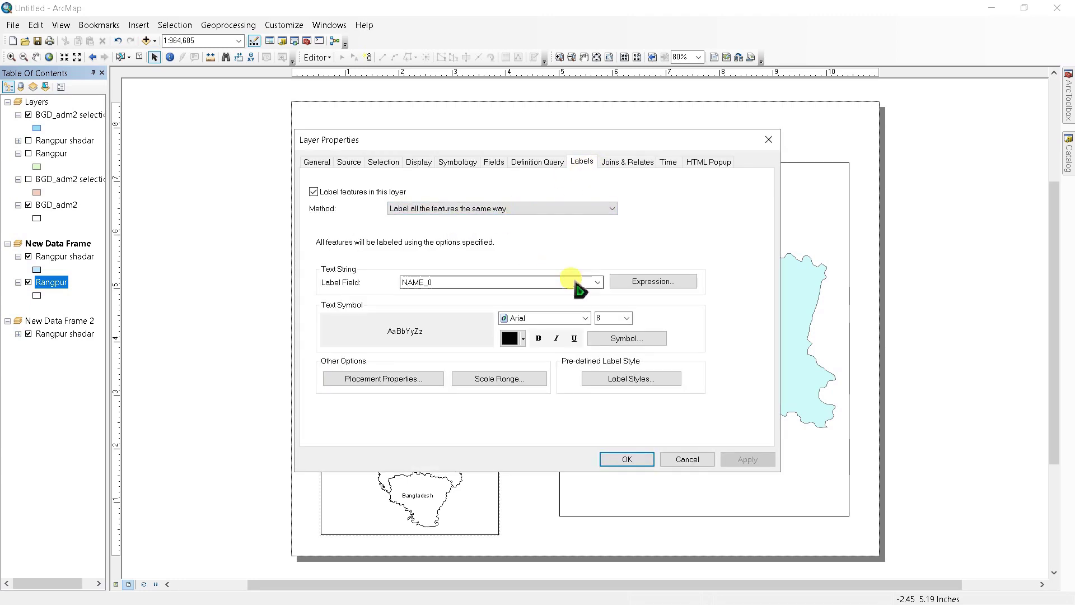
left_click(597, 283)
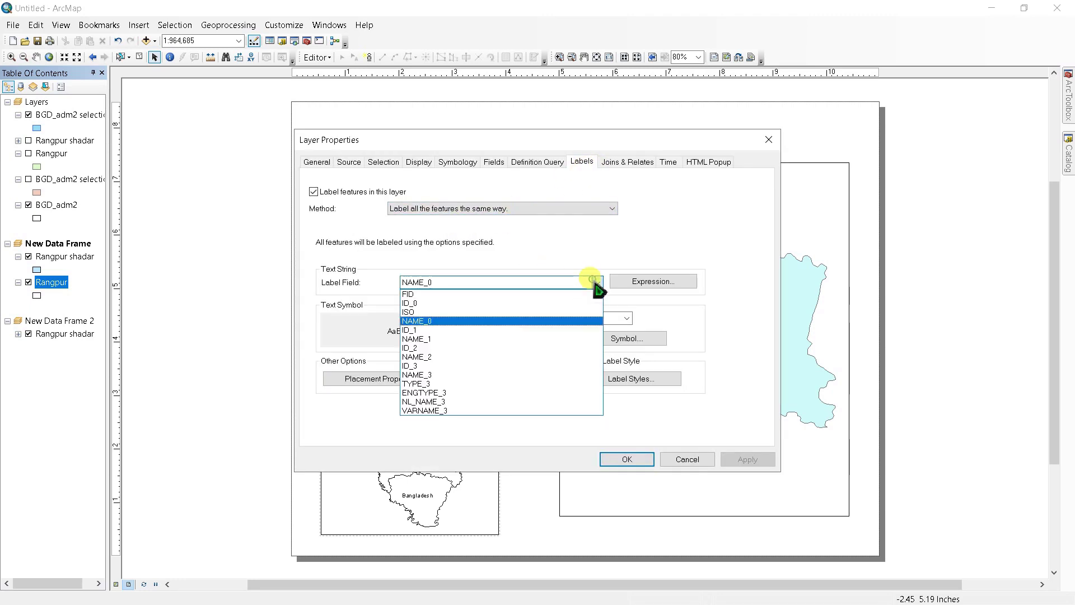
left_click(436, 375)
left_click(748, 460)
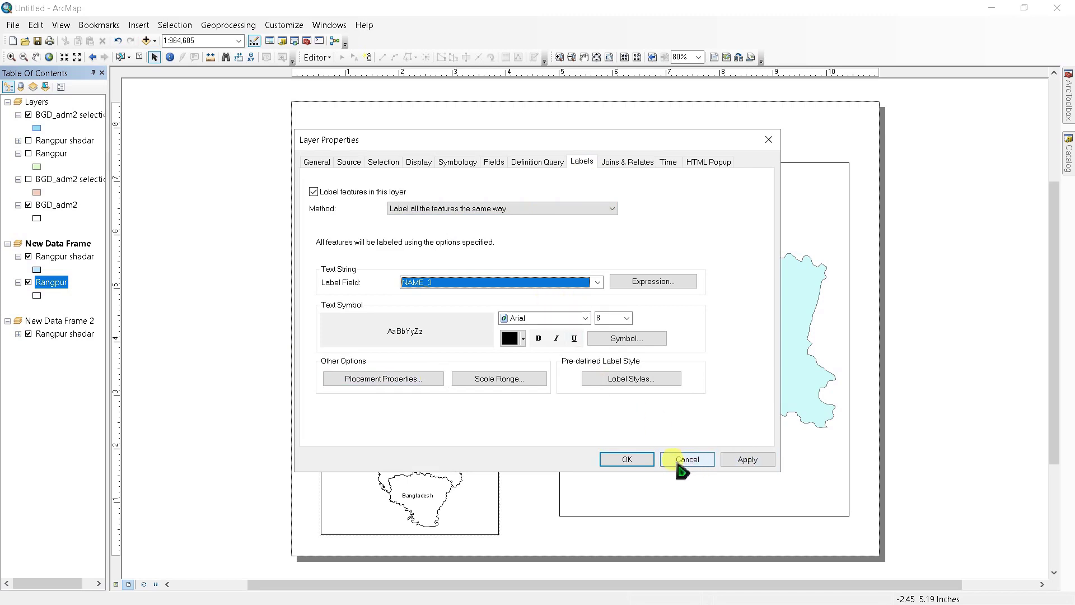
left_click(628, 459)
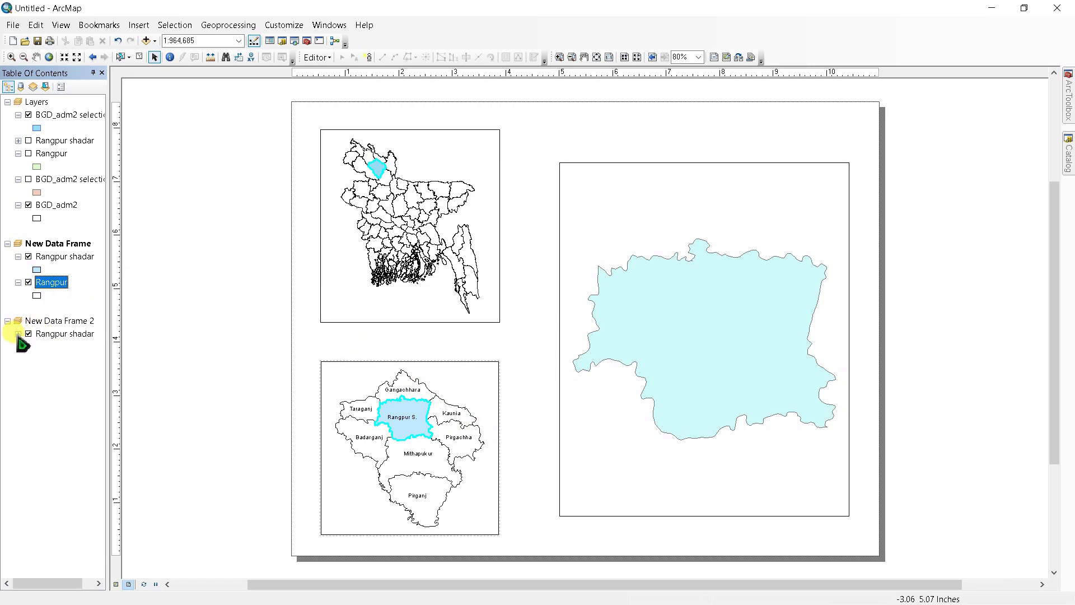
- Make the right frame's Rangpur shadar layer a hollow outline
left_click(38, 347)
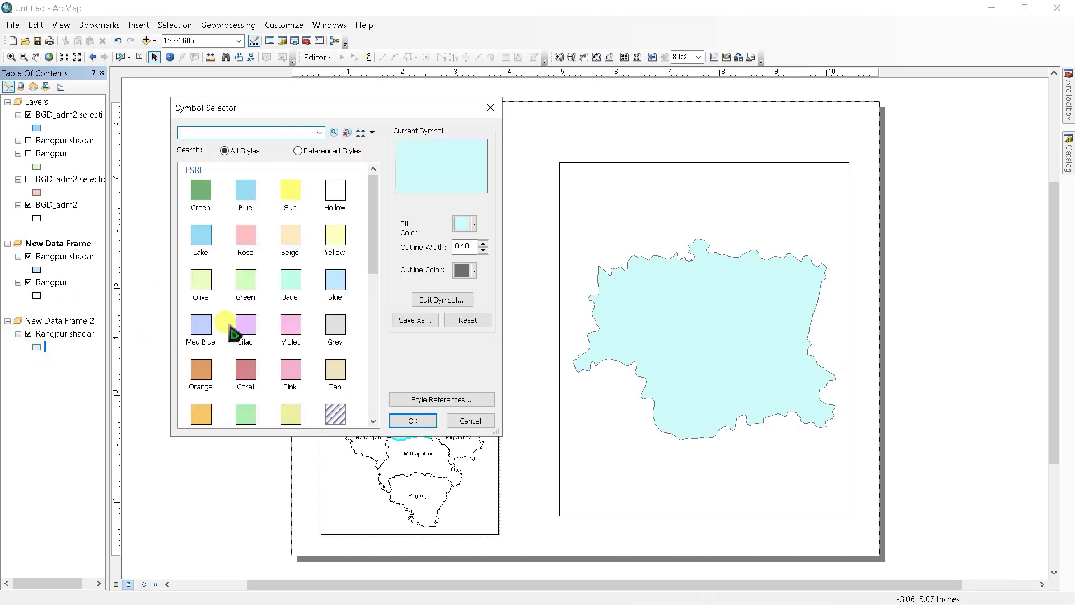
left_click(334, 192)
left_click(411, 421)
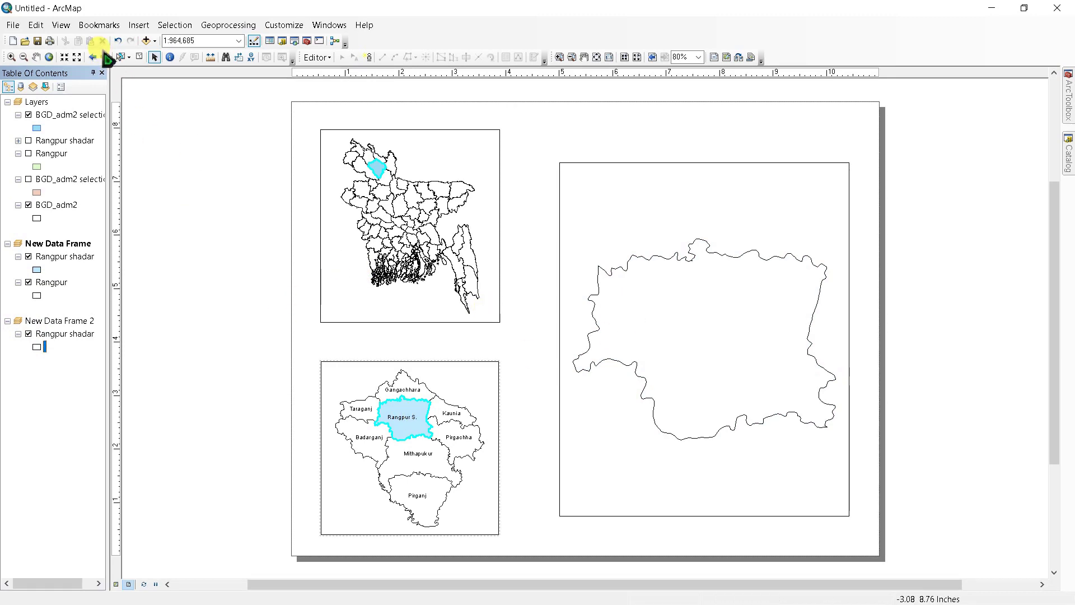
left_click(139, 25)
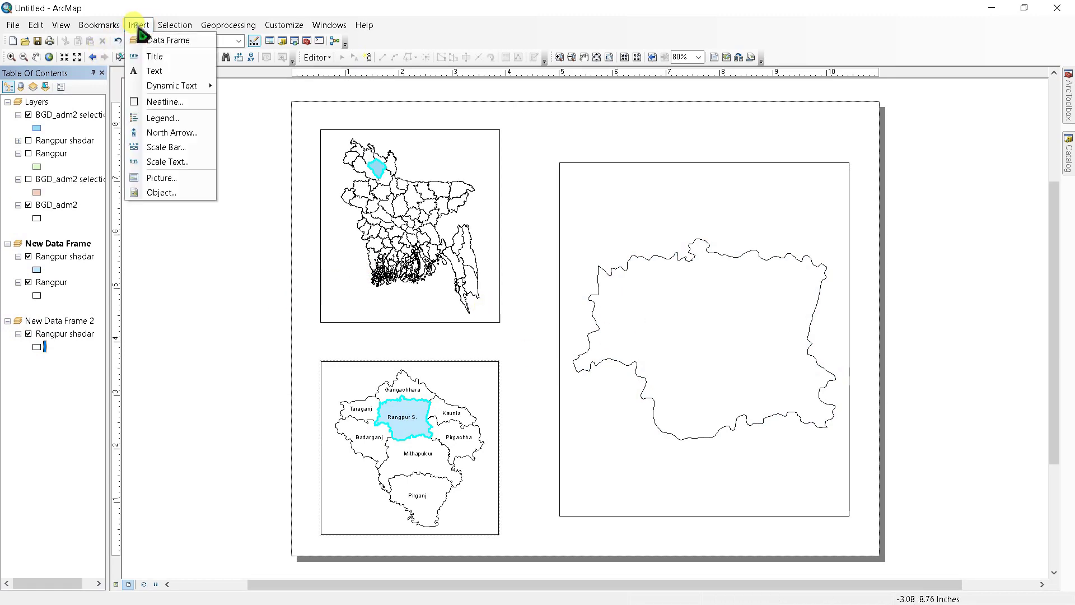
- Add a bold Times New Roman 16 'Bangladesht' title at the top of the Bangladesh frame
left_click(148, 69)
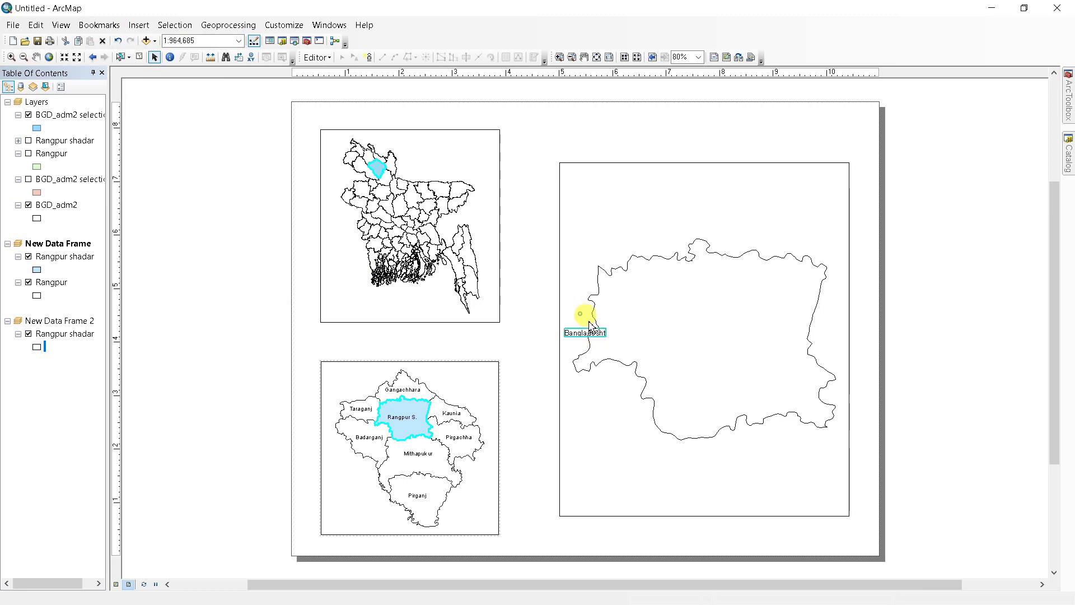
mouse_move(591, 325)
left_mouse_down()
mouse_move(449, 154)
mouse_move(422, 144)
left_mouse_up()
right_click(423, 143)
left_click(461, 365)
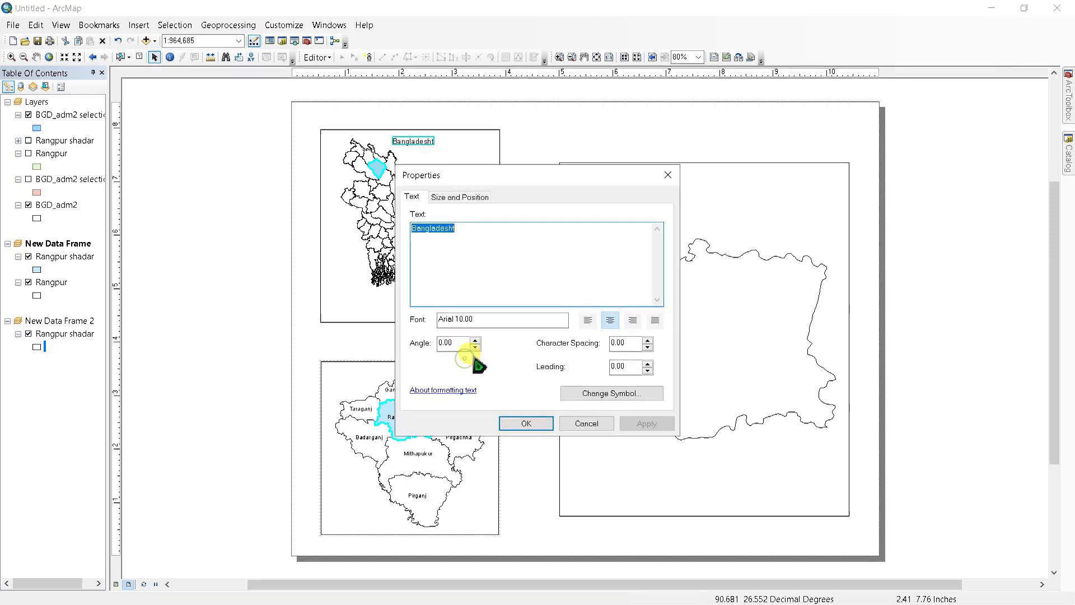
left_click(631, 392)
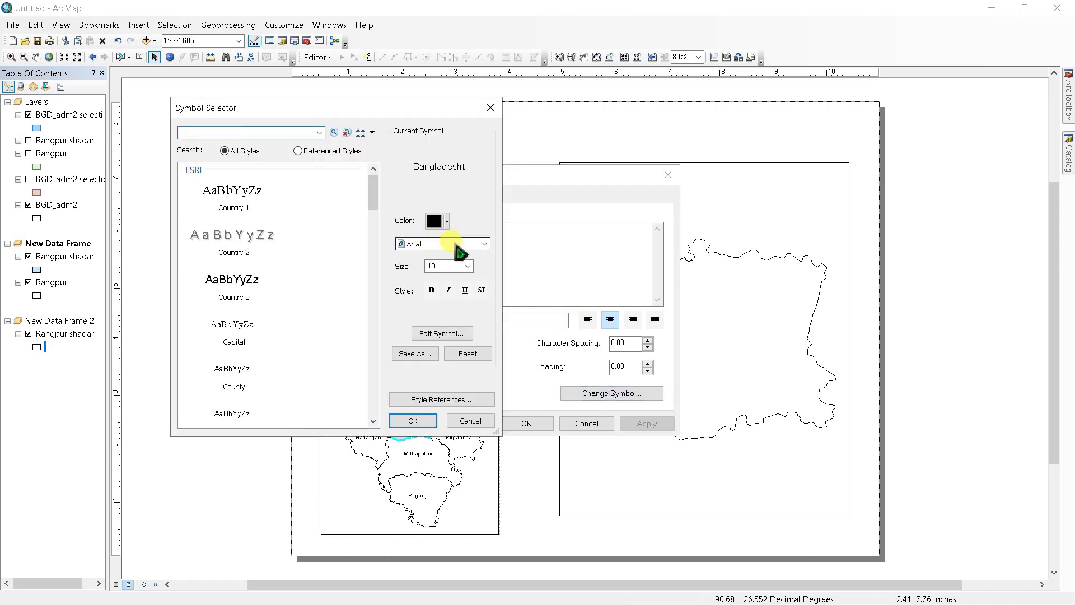
left_click(486, 244)
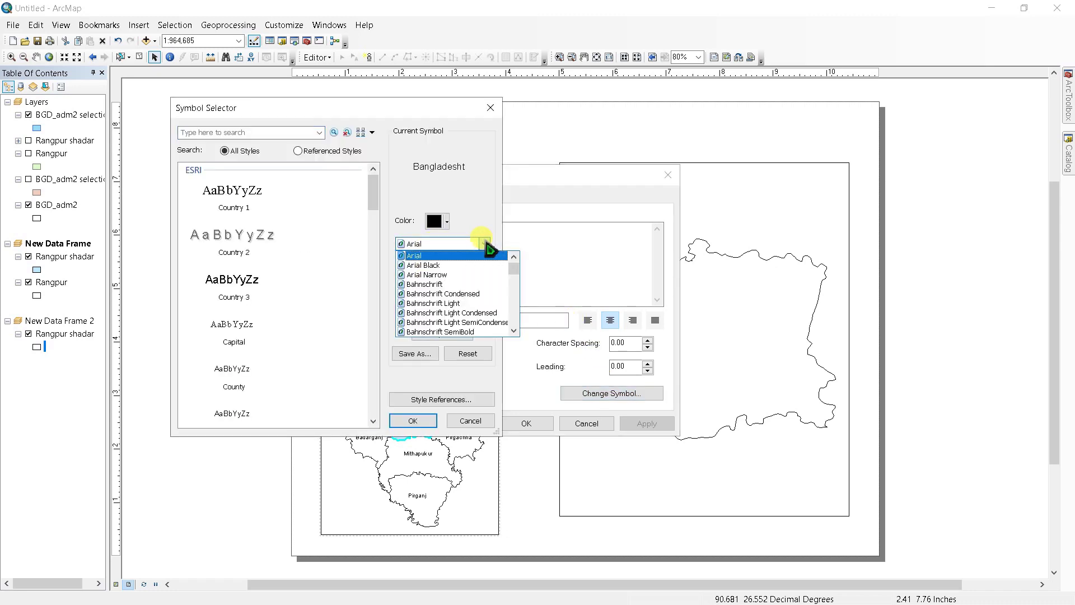
key("t")
key("Escape")
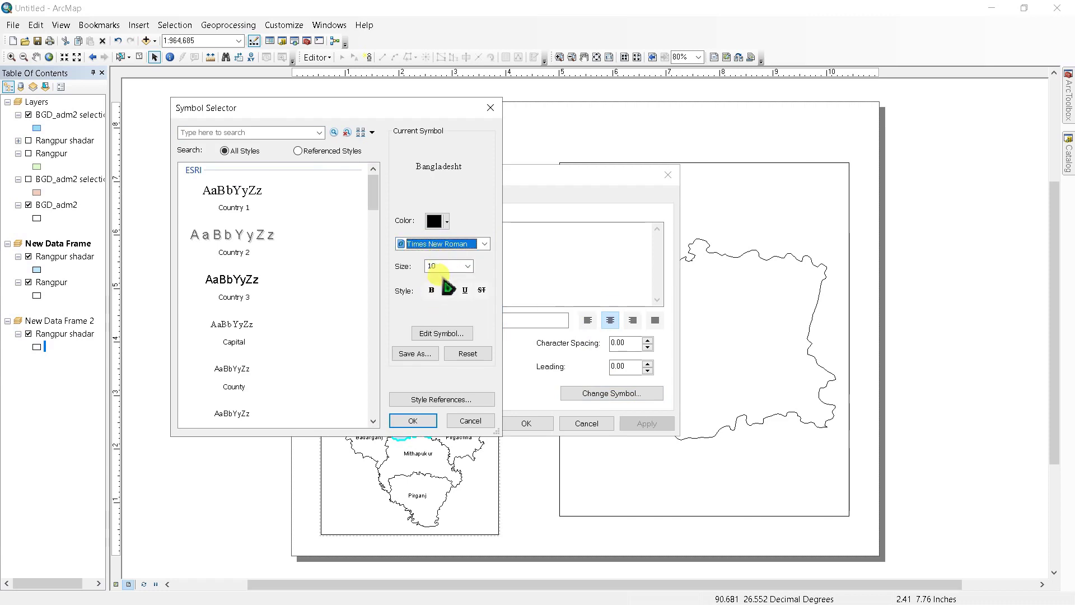
double_click(443, 264)
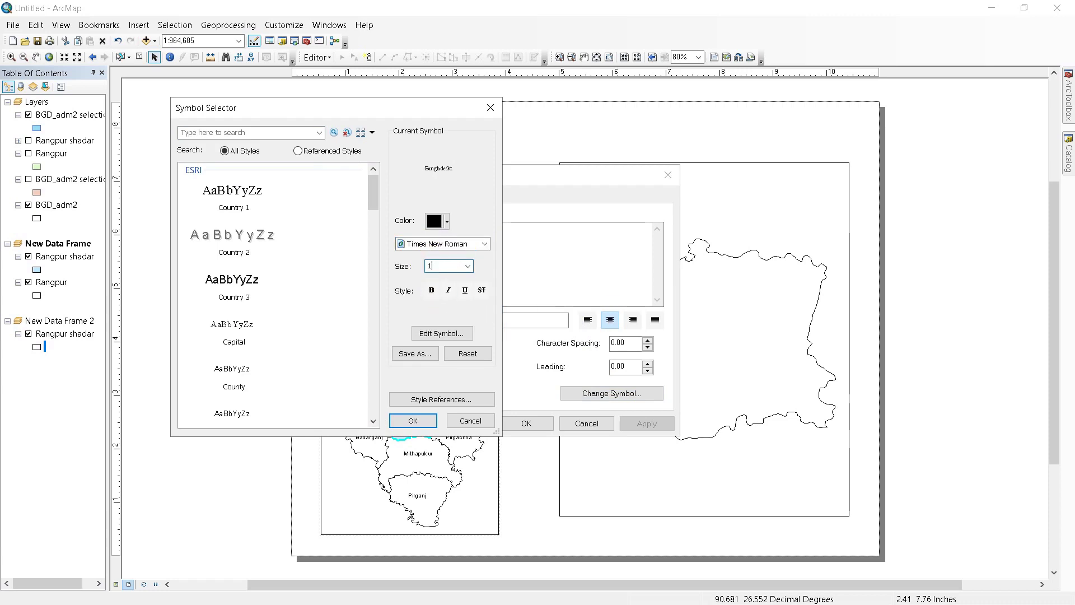
type("6")
left_click(430, 290)
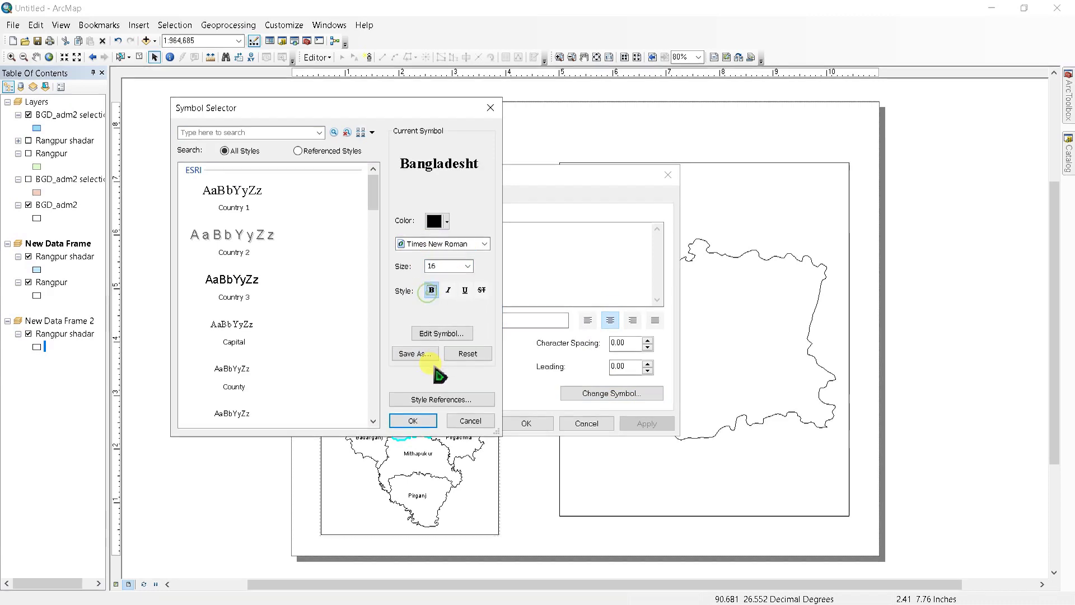
left_click(414, 423)
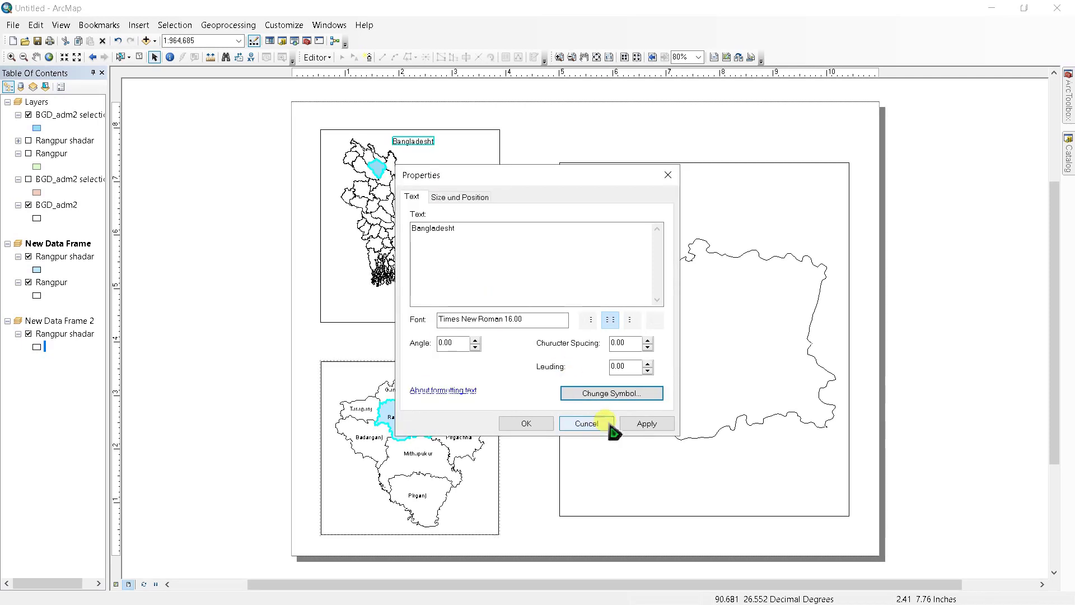
left_click(529, 425)
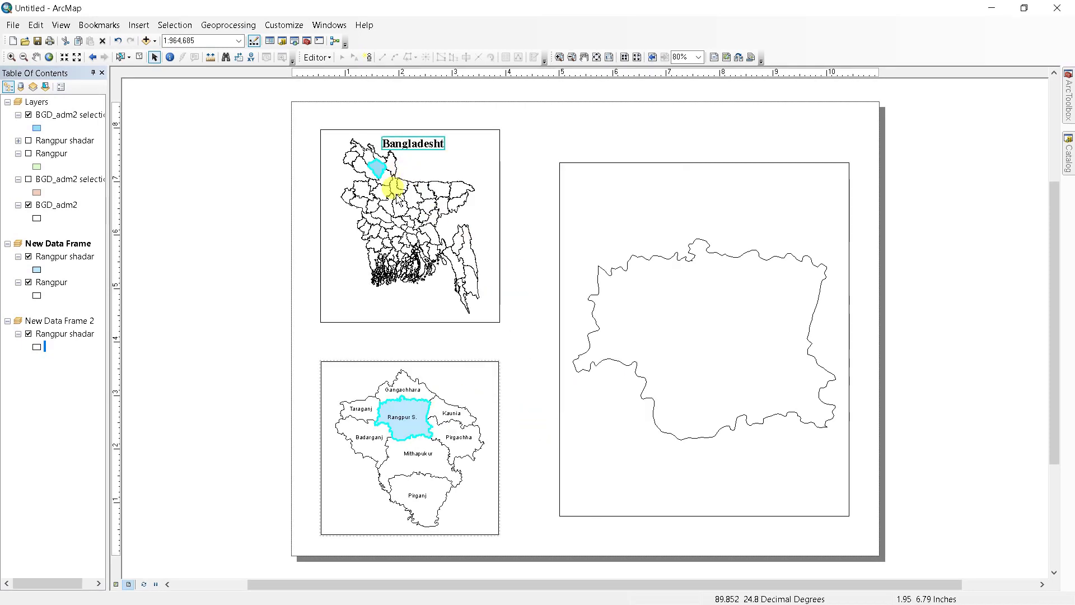
- Shift the Bangladesh map down in its frame and centre the title above it
left_click(37, 57)
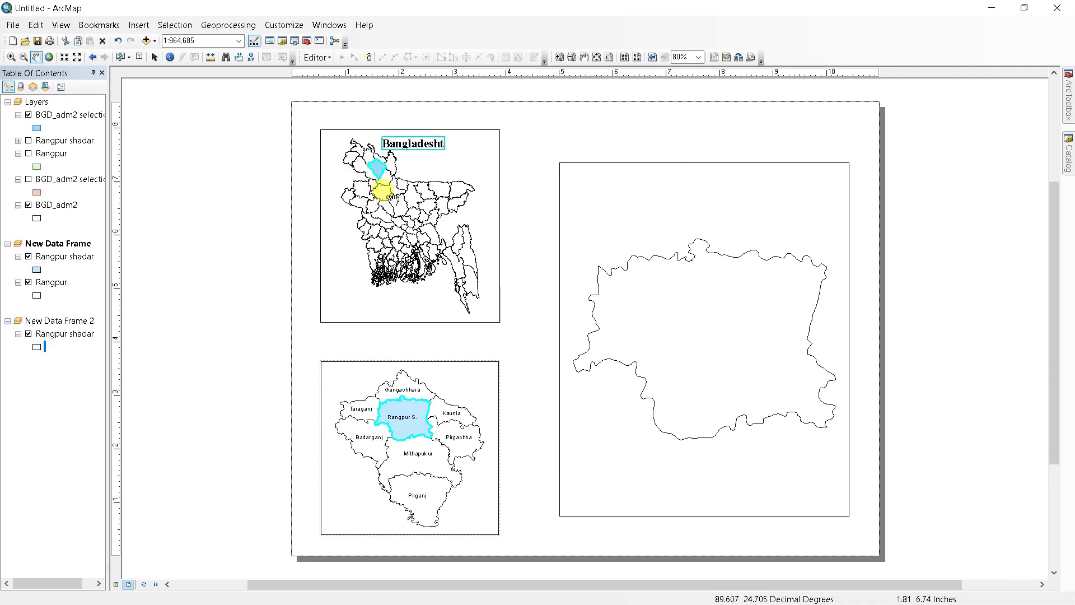
left_click_drag(384, 180, 379, 187)
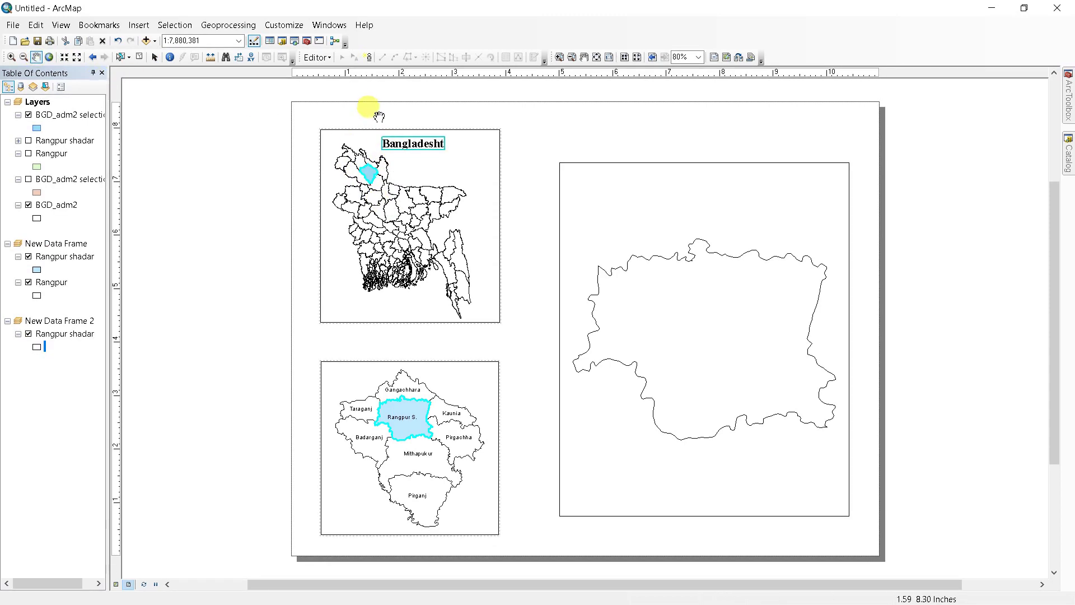
left_click(153, 57)
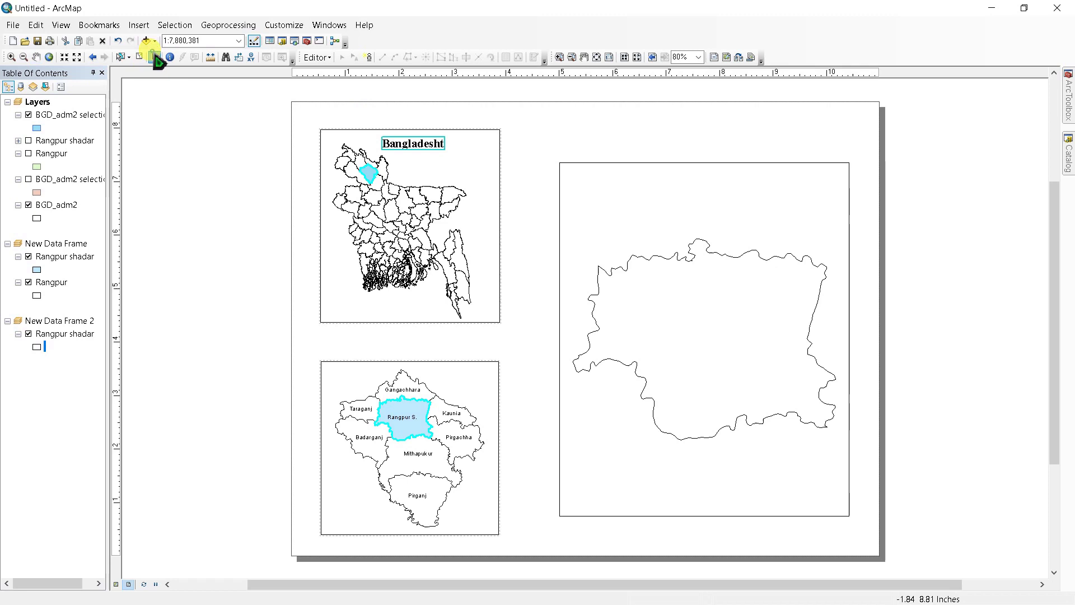
left_click(406, 145)
double_click(405, 147)
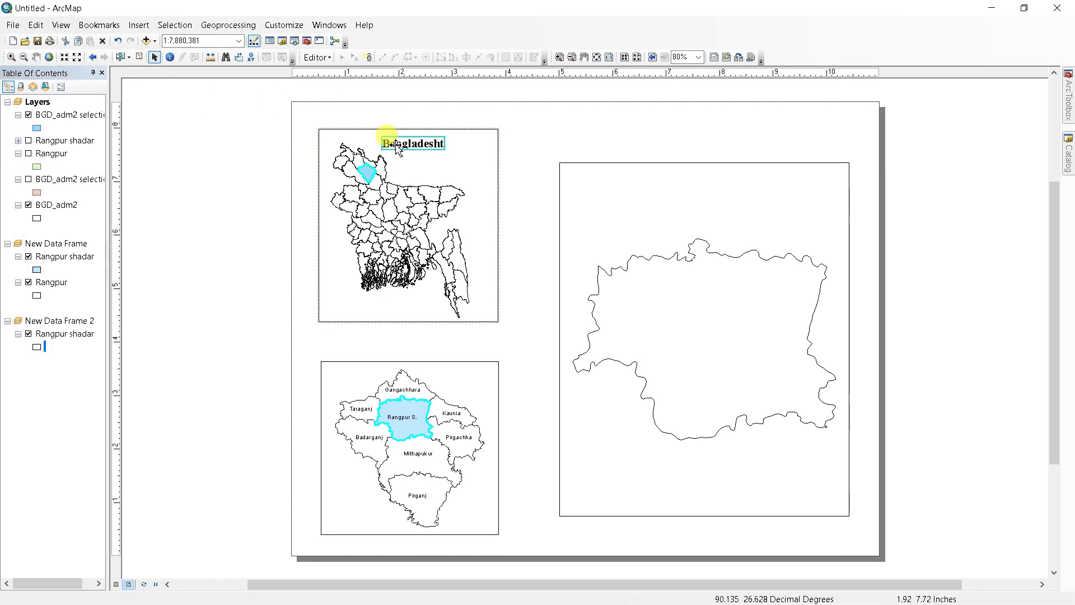
left_click_drag(397, 150, 388, 149)
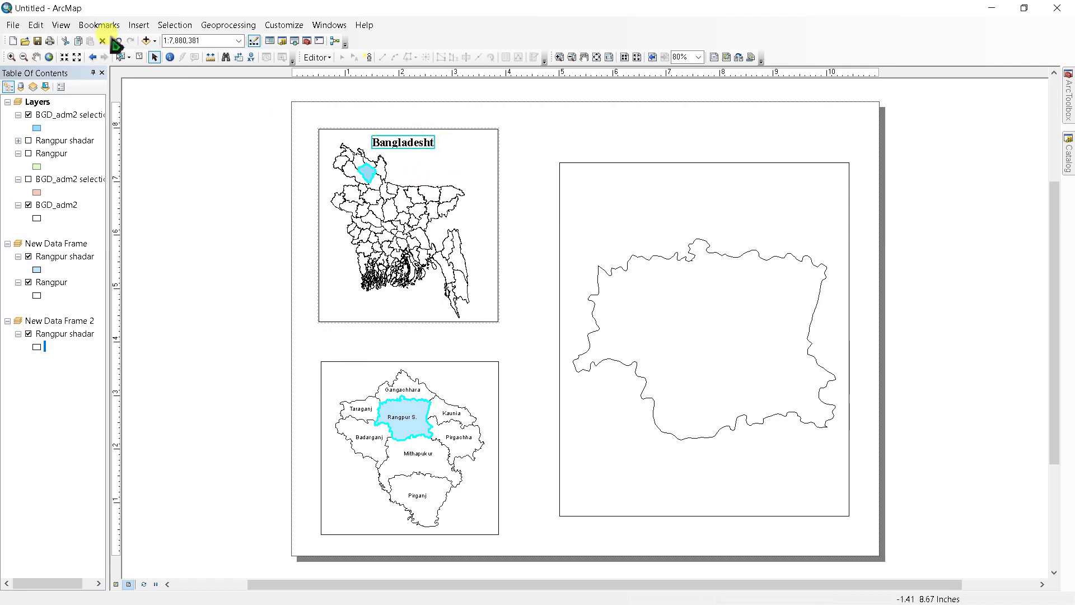
- Insert an ESRI North 3 north arrow into the Bangladesh frame's top-right corner
left_click(139, 24)
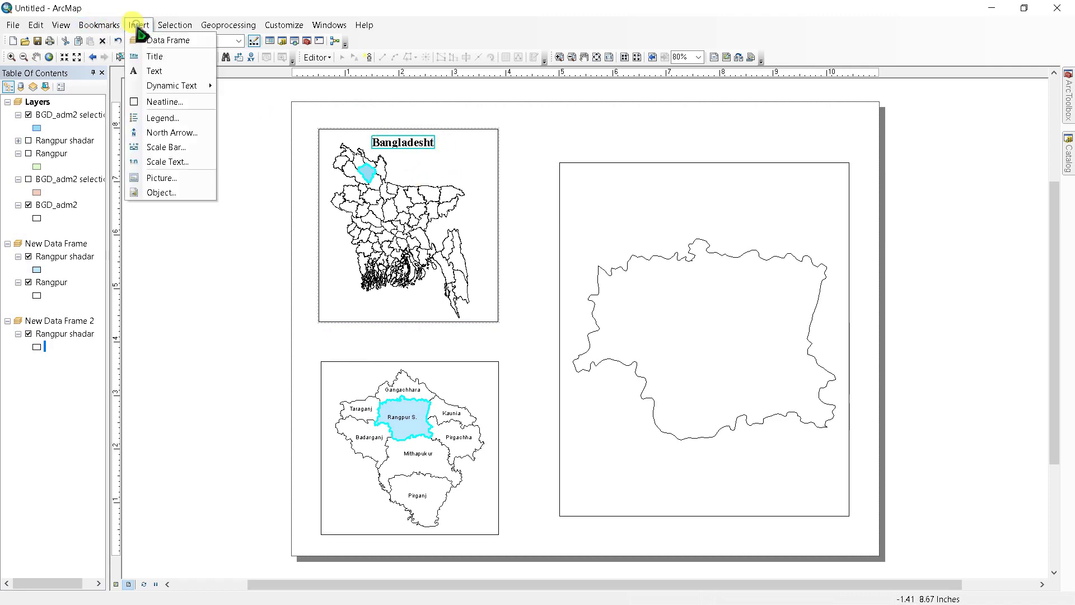
left_click(163, 135)
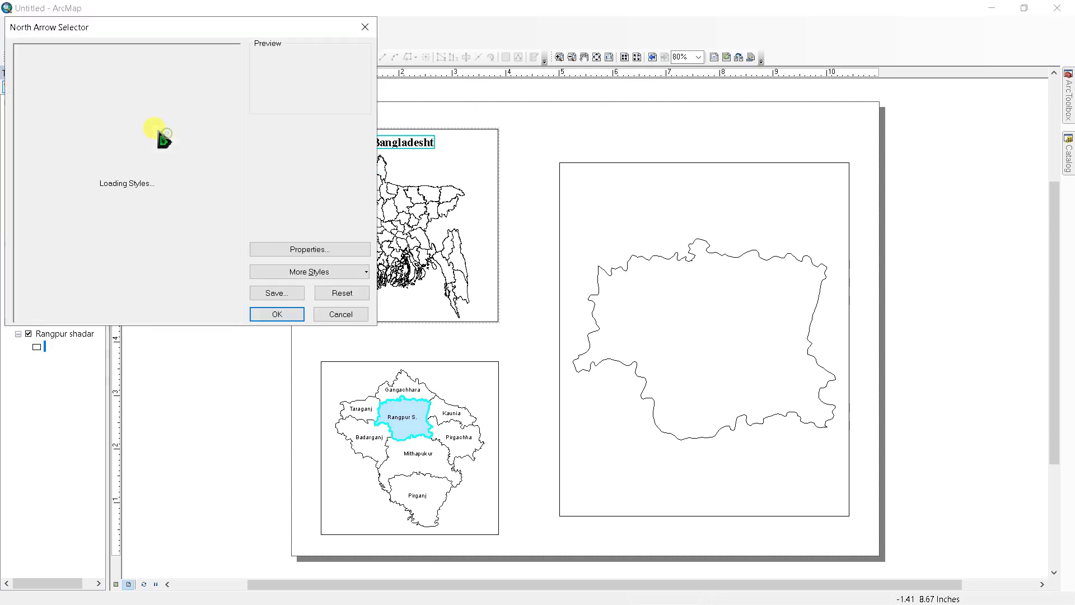
left_click(188, 101)
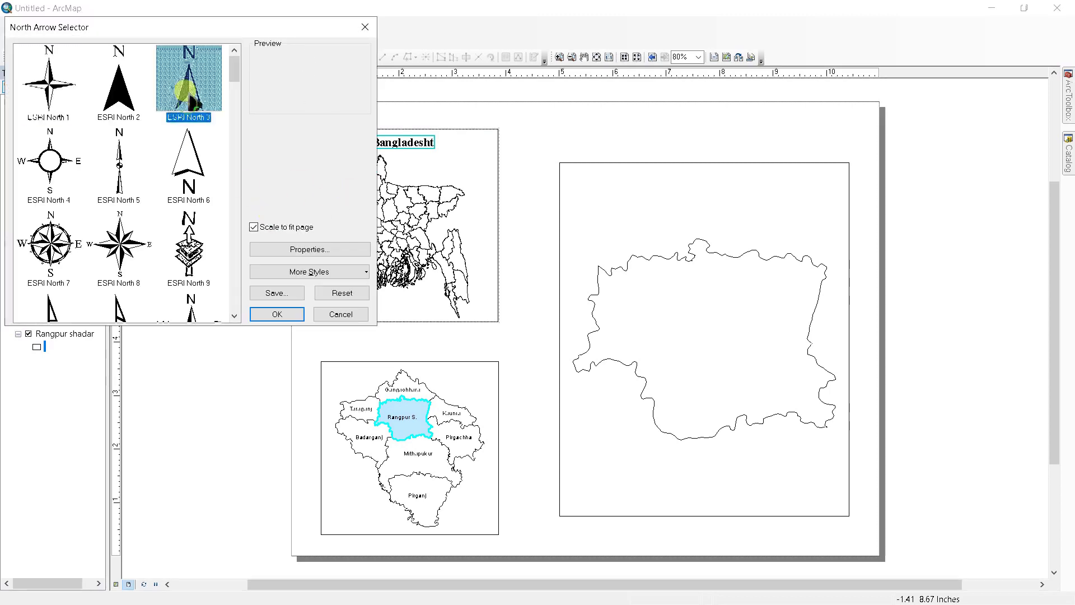
left_click(286, 313)
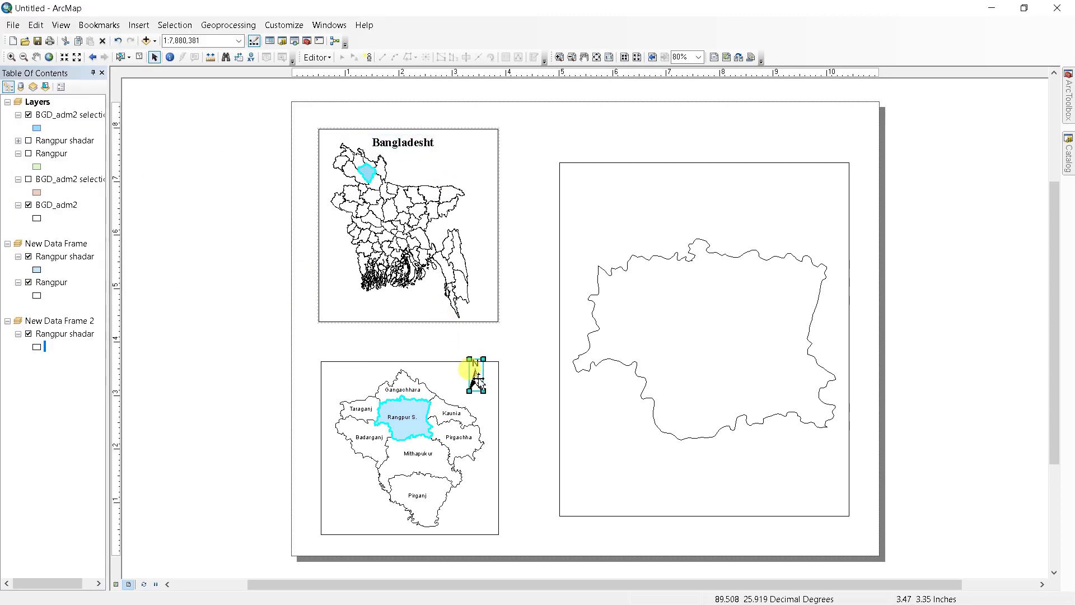
left_click_drag(475, 374, 484, 159)
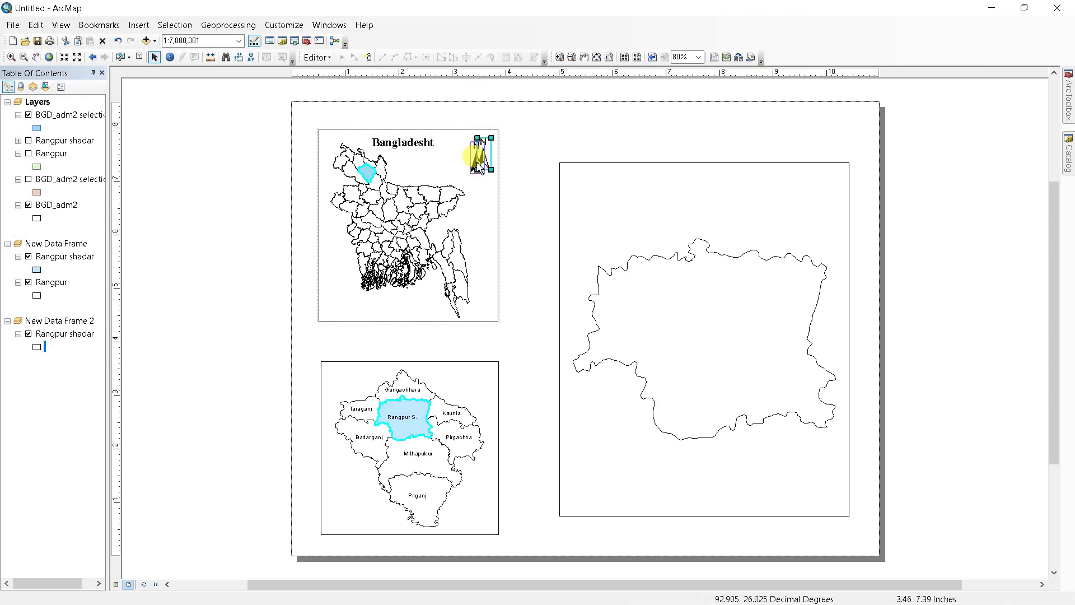
left_click(417, 171)
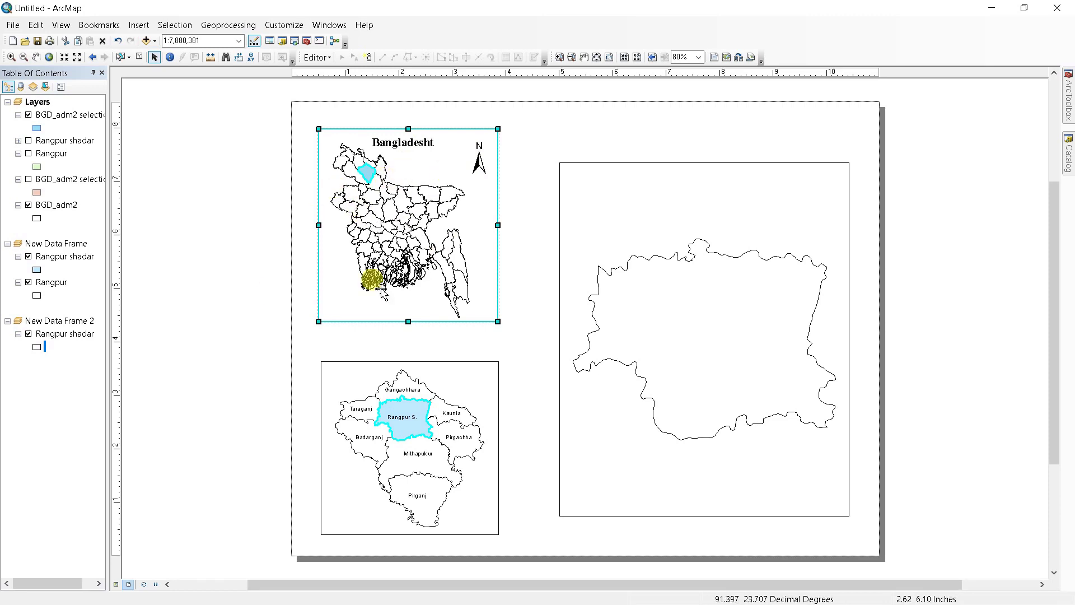
key("Tab")
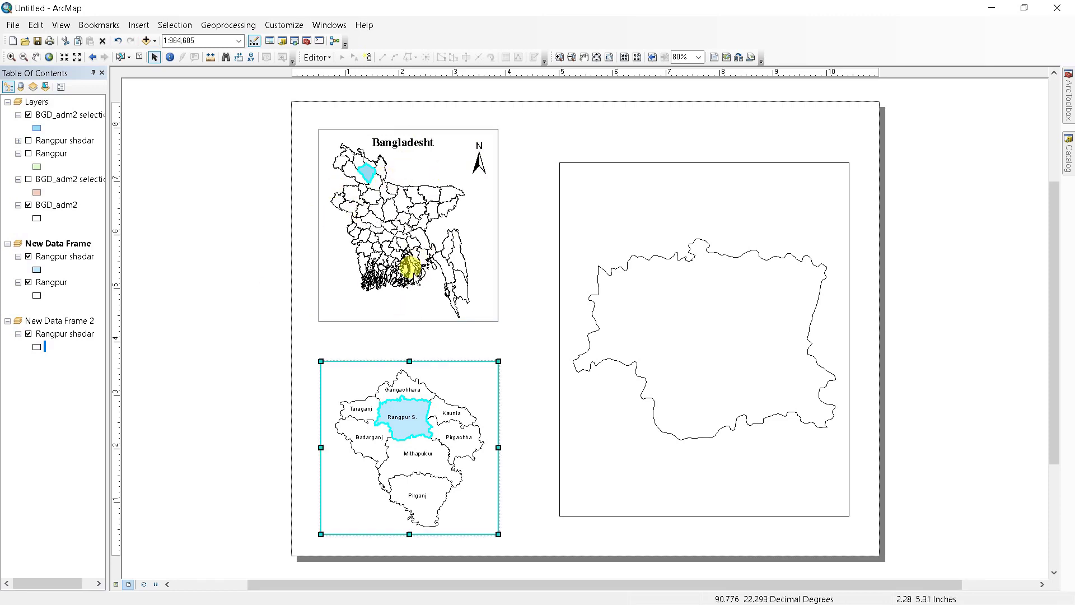
- Insert a scale bar in the Bangladesh frame with division units set to Kilometers
left_click(404, 242)
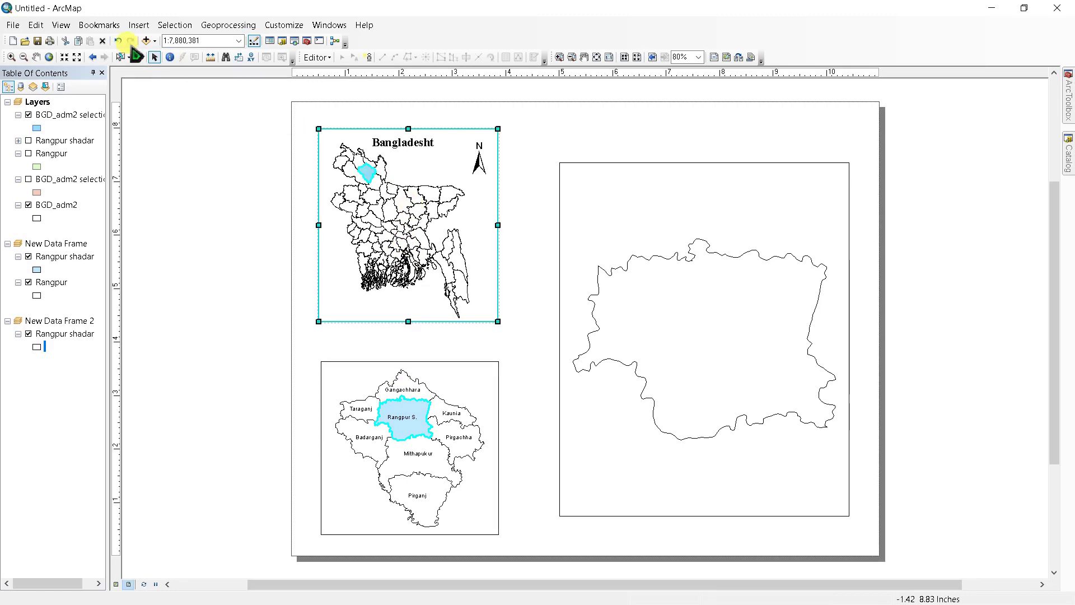
left_click(138, 24)
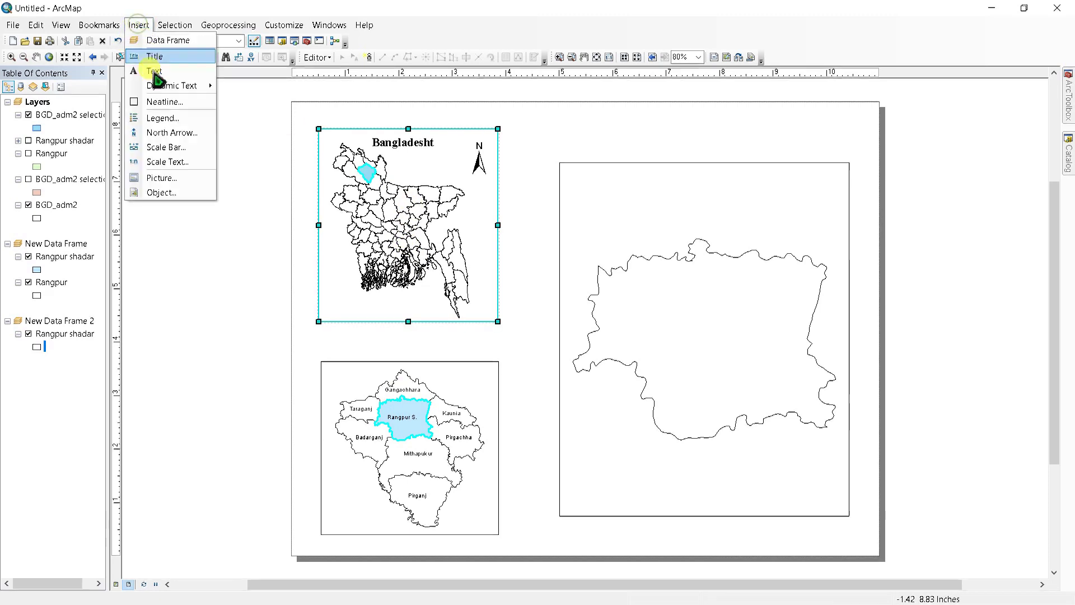
left_click(161, 147)
double_click(144, 140)
right_click(413, 314)
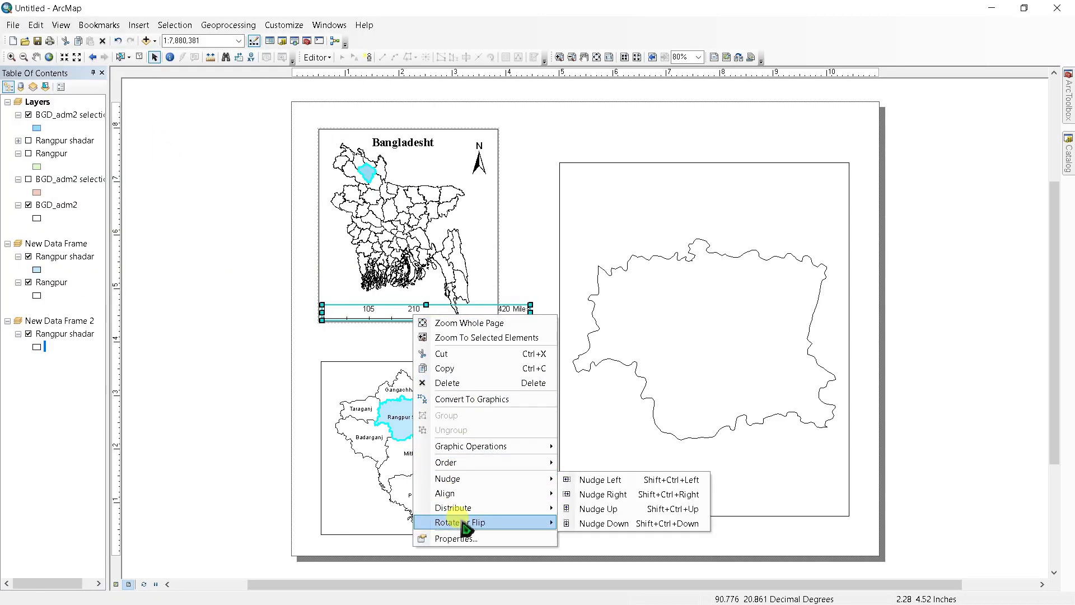
mouse_move(460, 521)
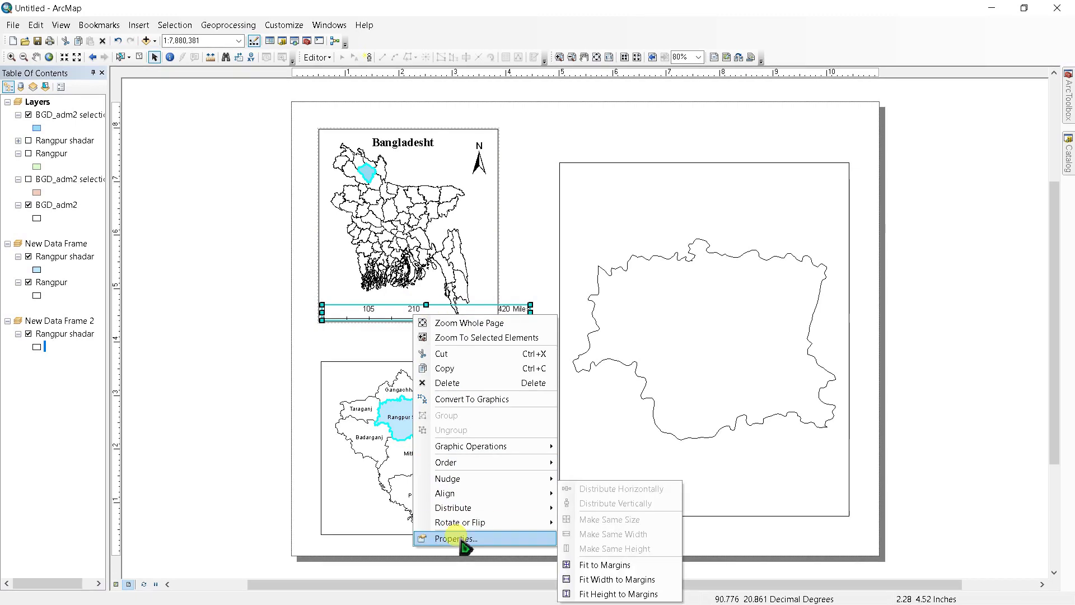
left_click(458, 539)
left_click(463, 344)
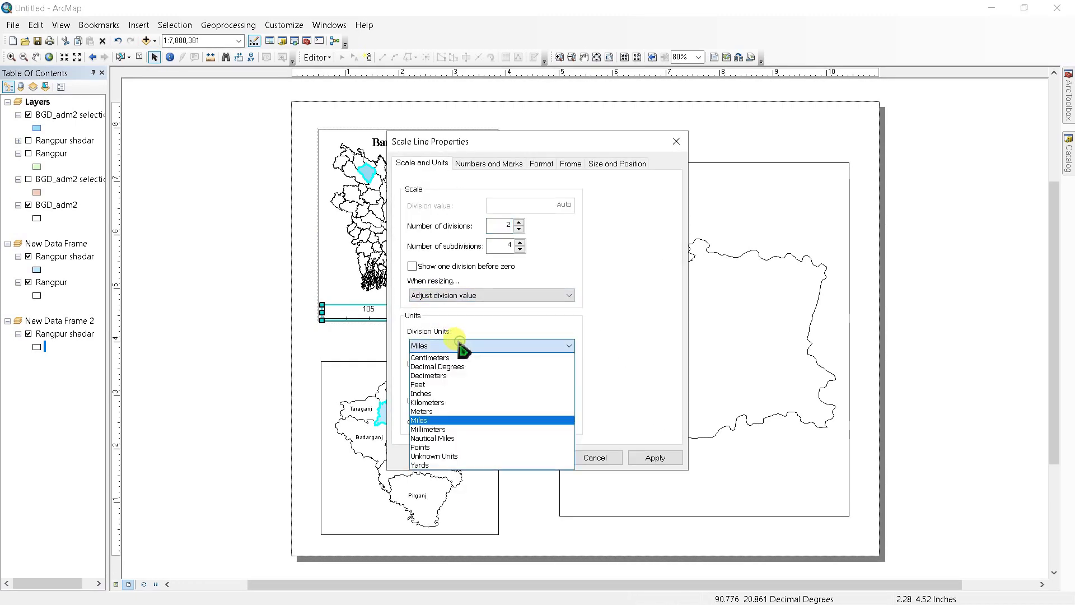
left_click(430, 402)
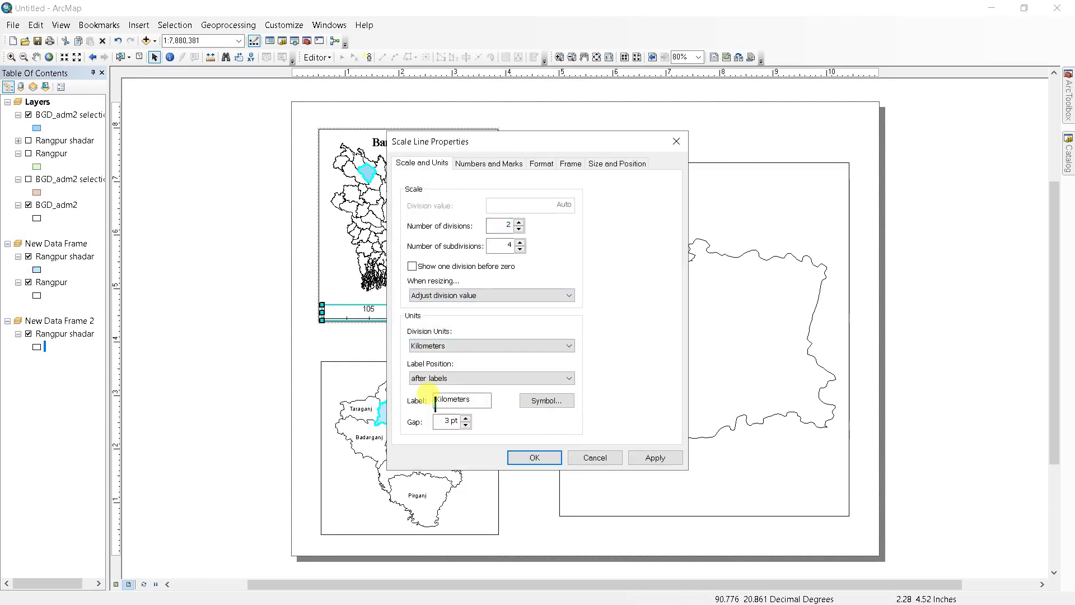
left_click(535, 457)
- Shorten the scale bar and place it in the frame's lower left
left_click_drag(530, 312, 448, 311)
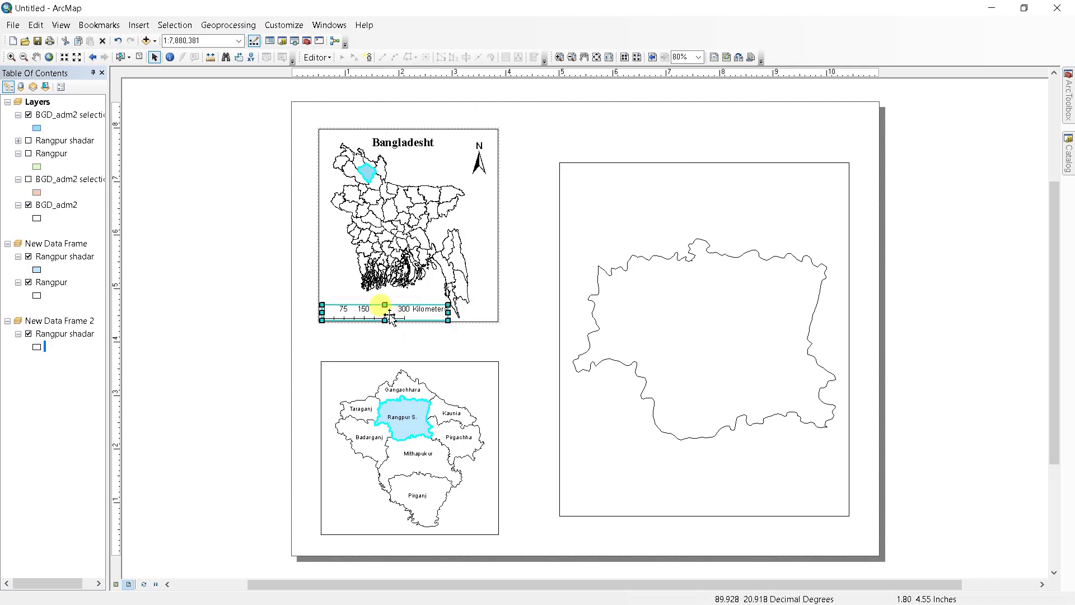
left_click_drag(379, 305, 381, 301)
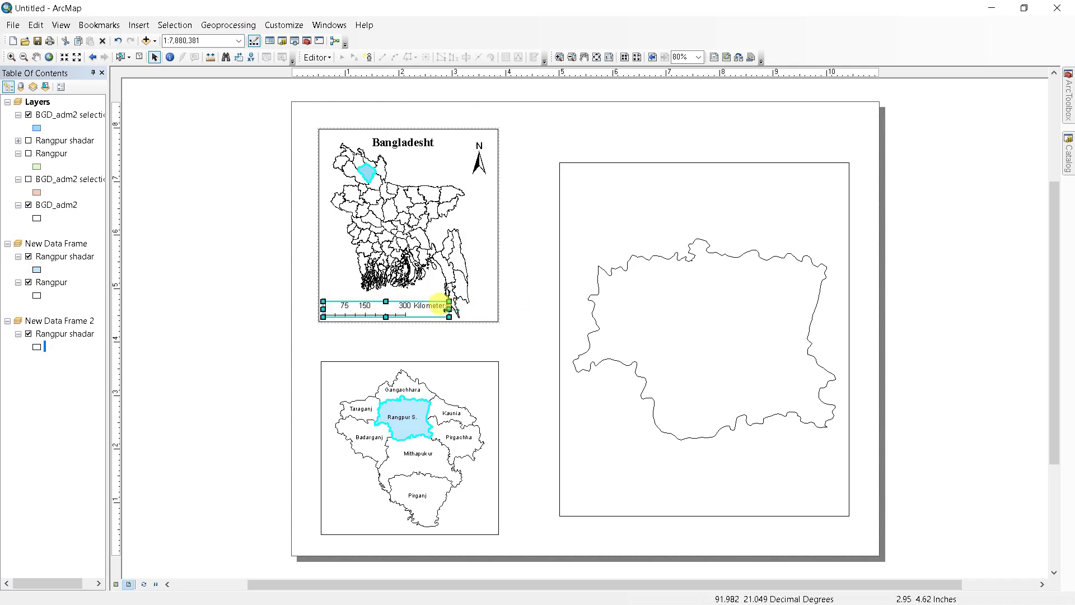
left_click_drag(450, 309, 433, 311)
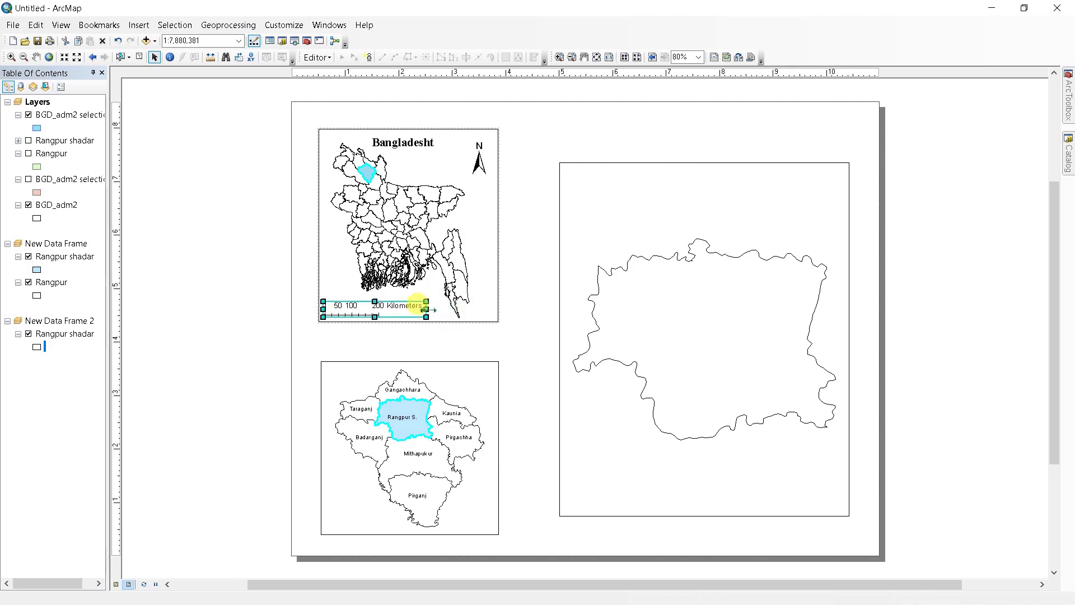
left_click(445, 313)
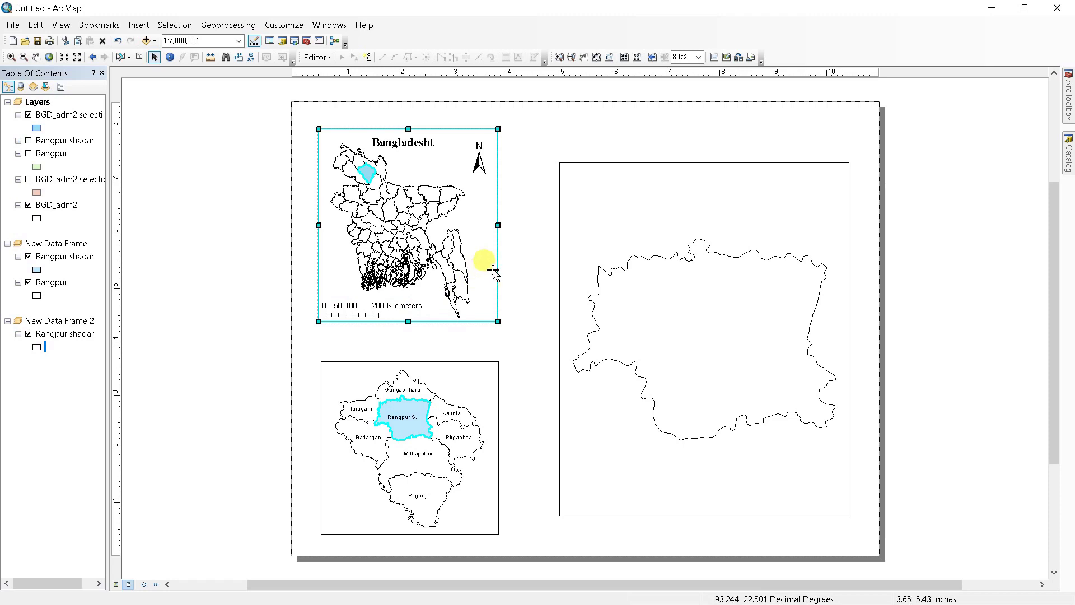
left_click(522, 281)
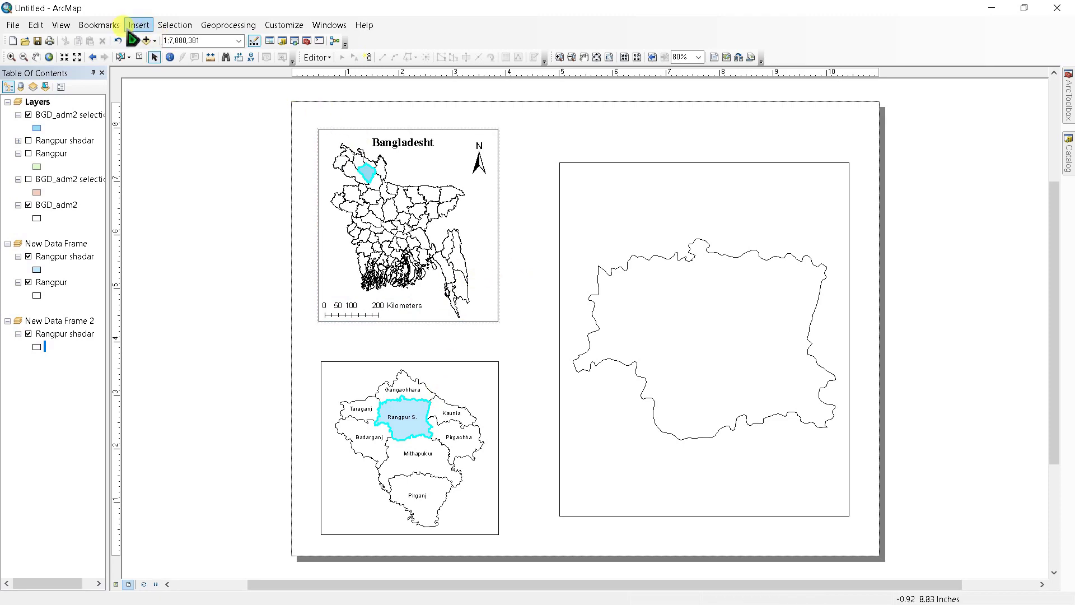
- Add a bold Times New Roman 16 'Rangpur' title to the top of the lower frame
left_click(134, 27)
left_click(156, 72)
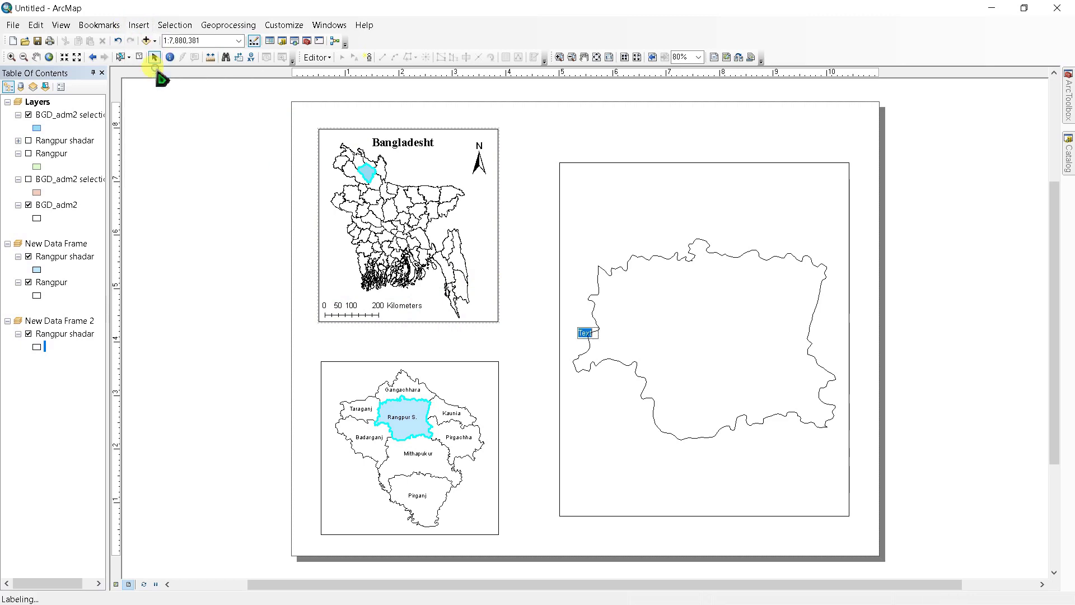
left_click(507, 329)
type("Rangpur")
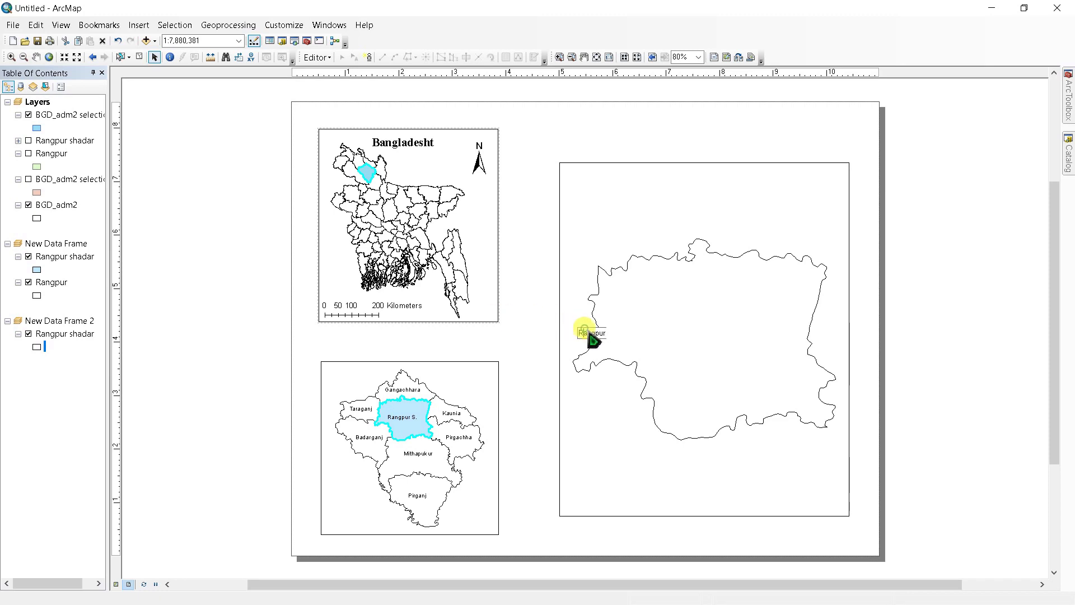
left_click_drag(588, 344, 584, 335)
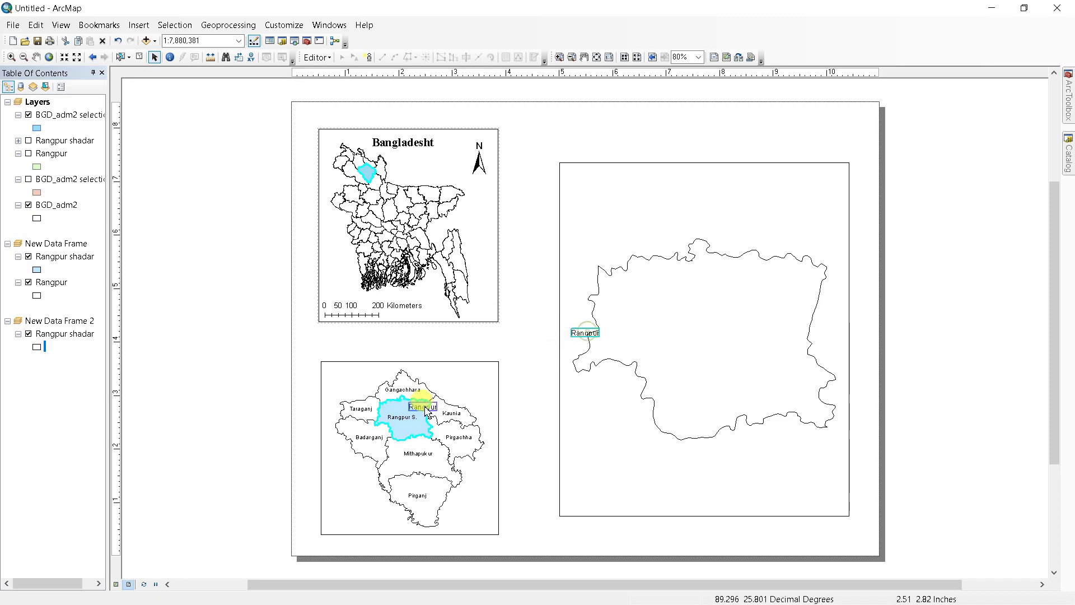
right_click(447, 375)
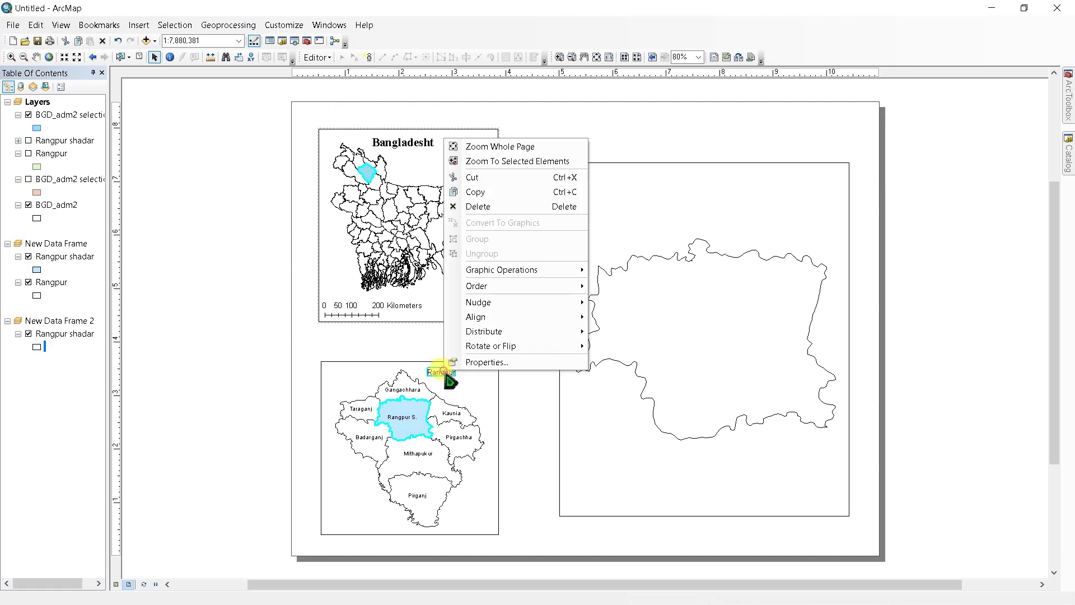
left_click(485, 361)
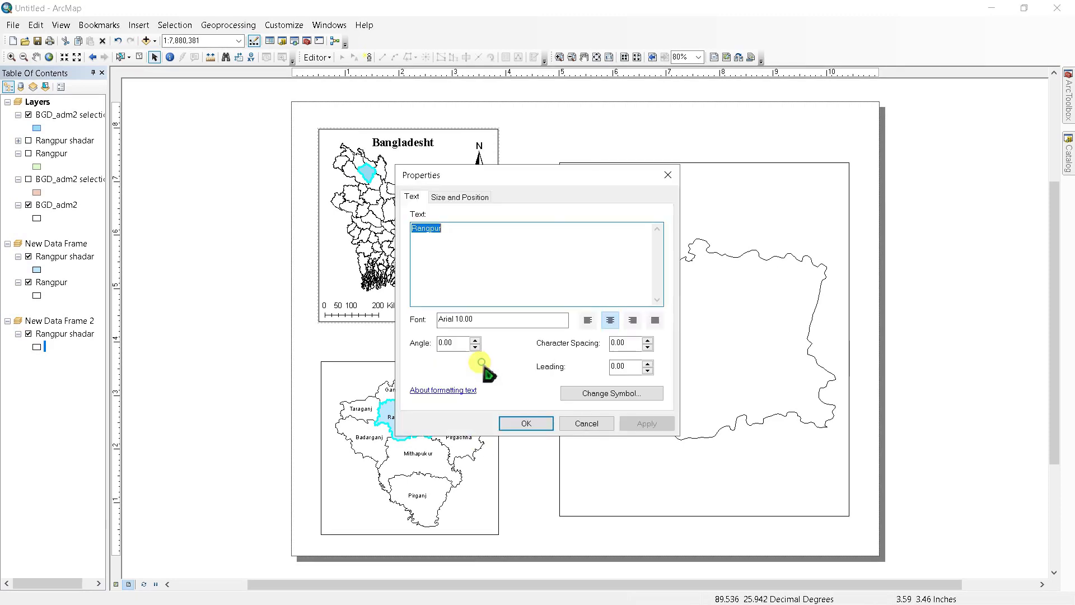
left_click(606, 393)
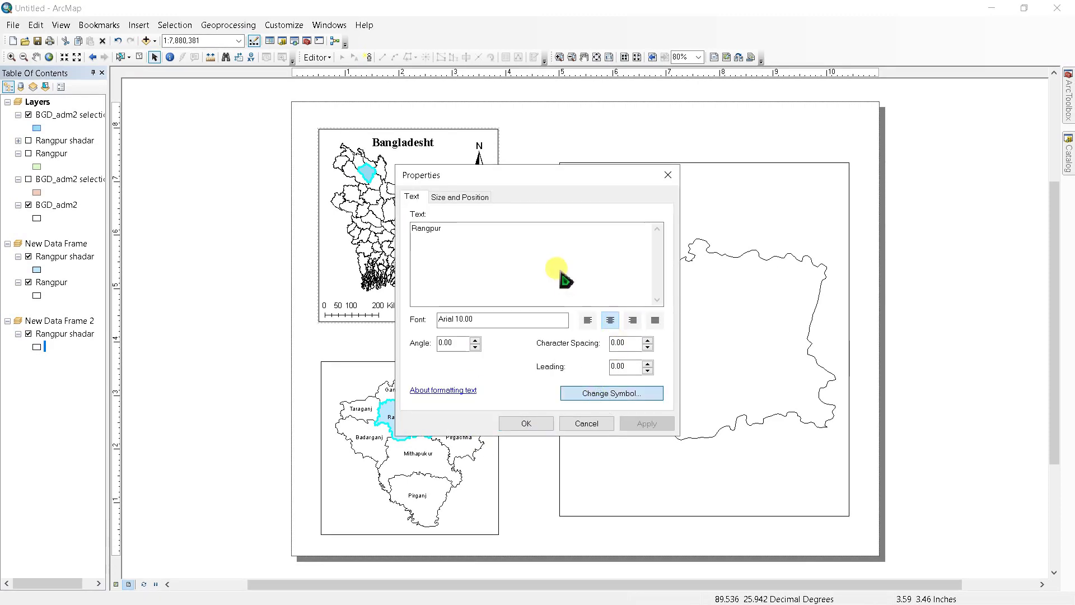
left_click(445, 243)
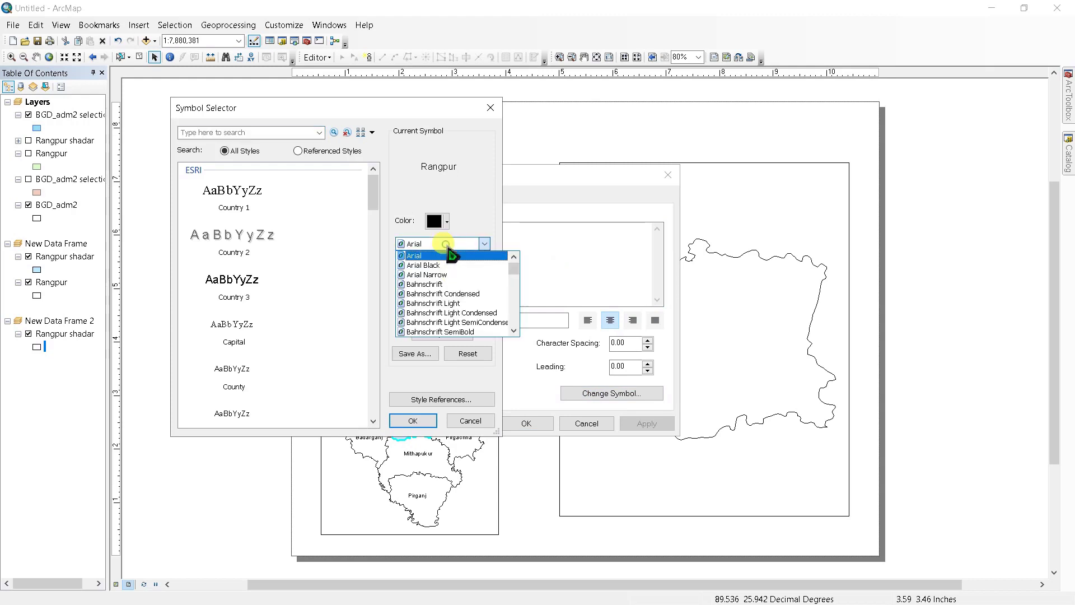
scroll(449, 253, "down", 15)
left_click(448, 255)
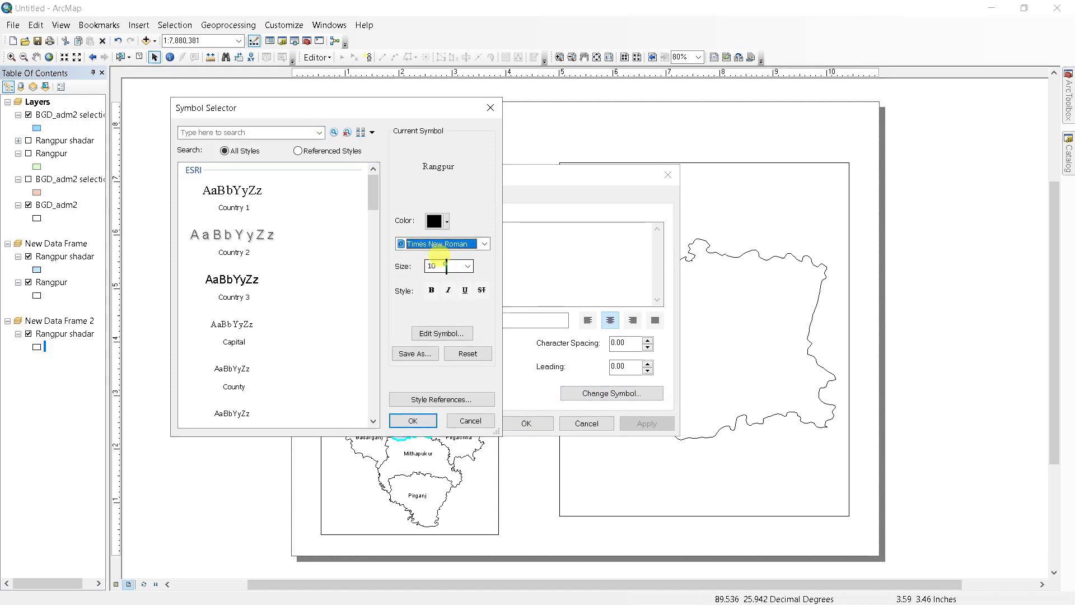
double_click(448, 266)
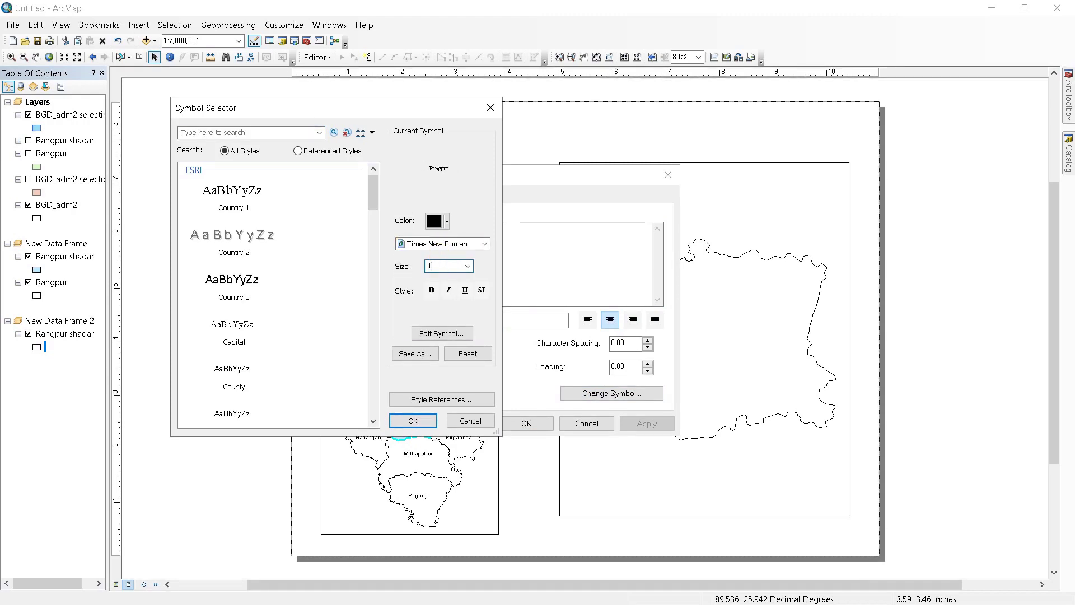
type("6")
left_click(431, 290)
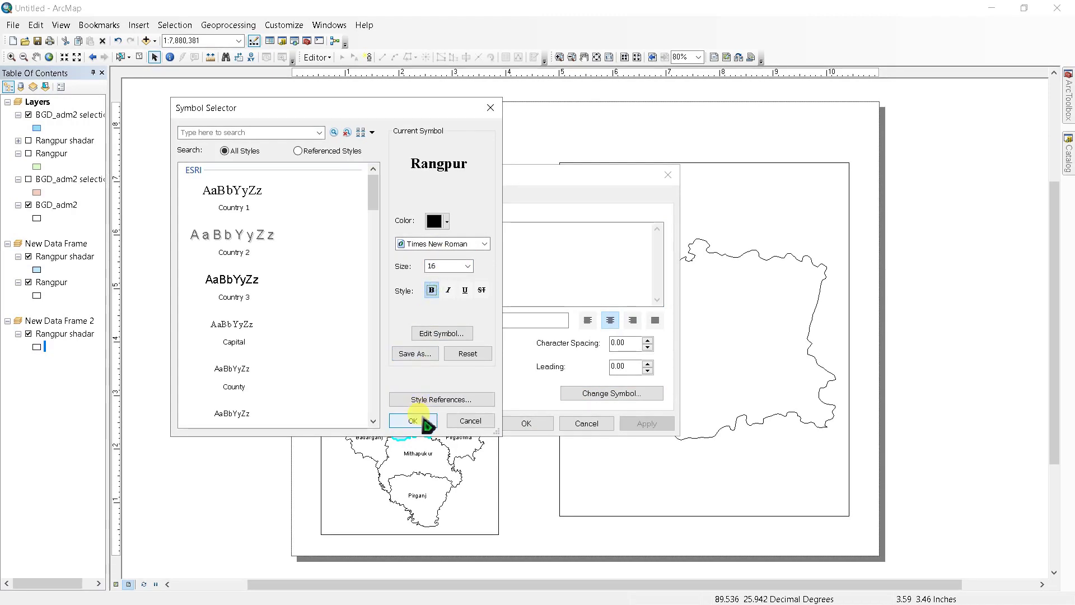
left_click(412, 421)
left_click(528, 423)
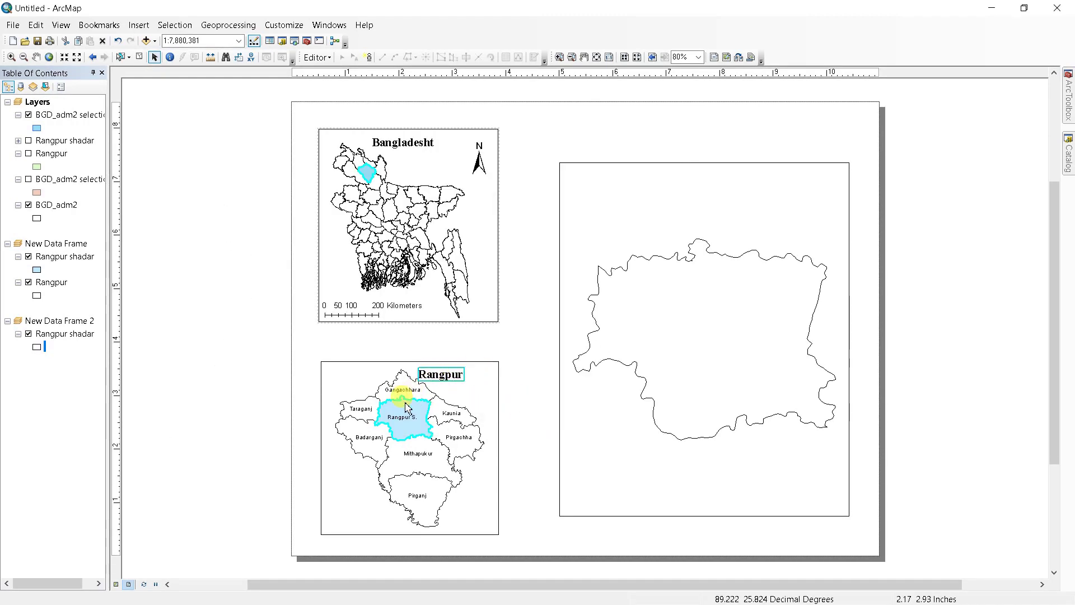
- Shift the Rangpur map left and centre the title above it
left_click(36, 56)
left_click_drag(396, 420, 389, 430)
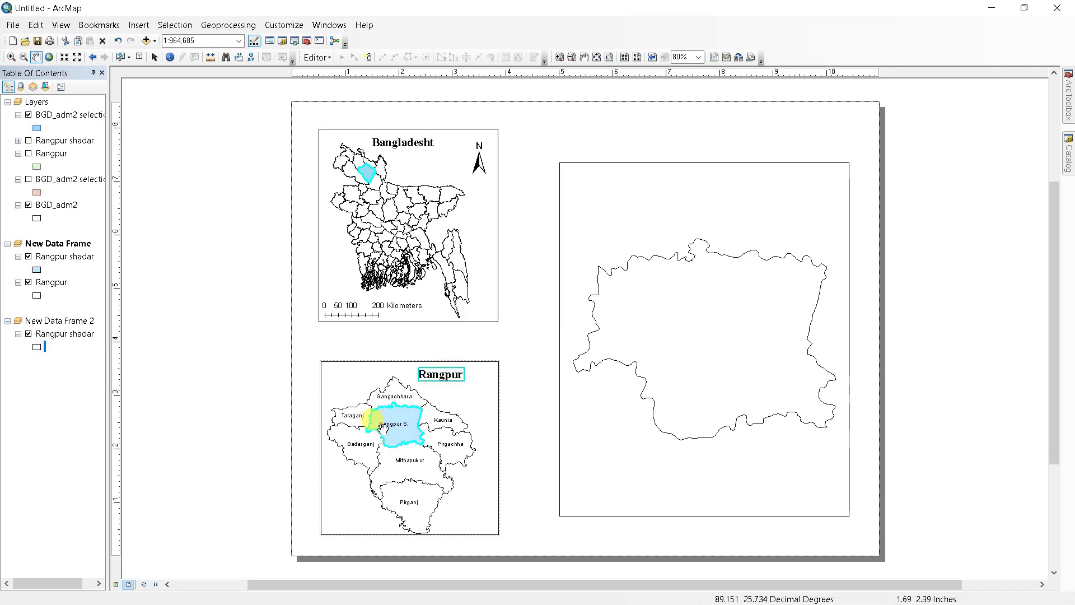
left_click(155, 57)
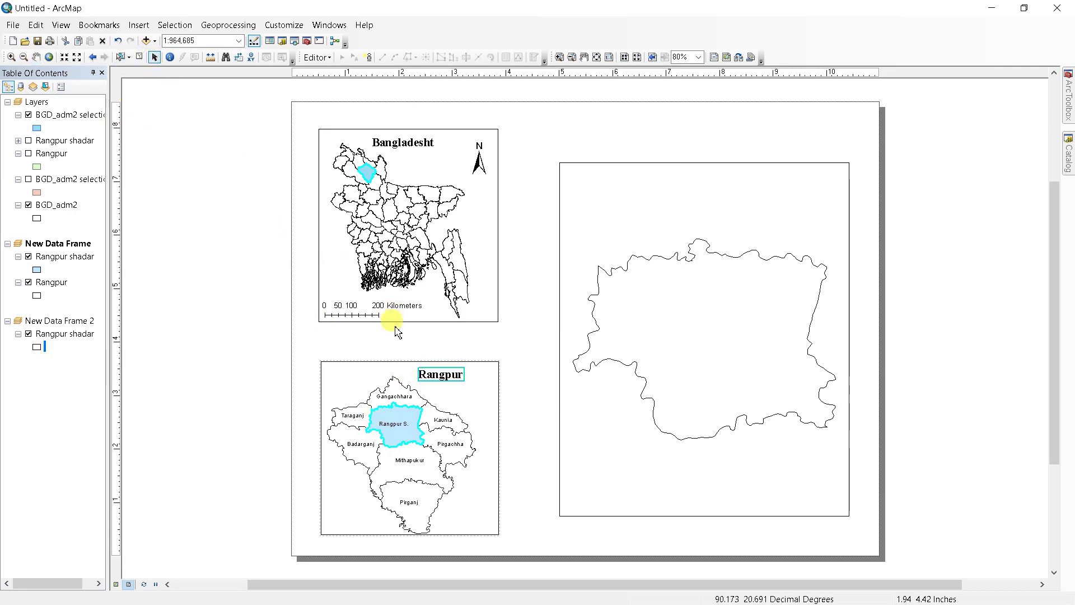
mouse_move(423, 378)
left_mouse_down()
mouse_move(406, 383)
mouse_move(401, 373)
left_mouse_up()
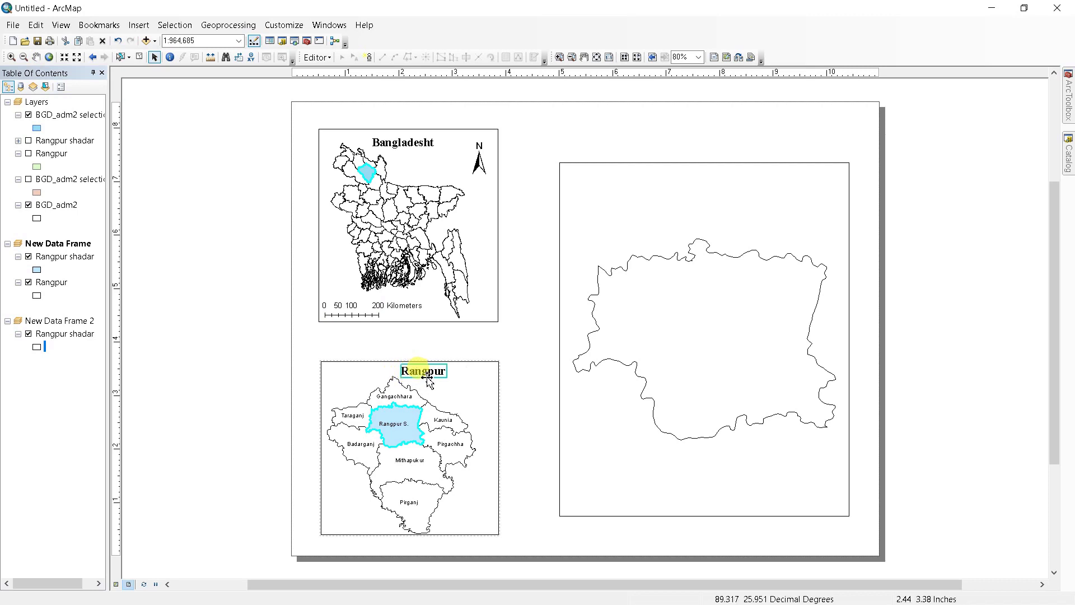
- Paste a copy of the north arrow into the Rangpur frame's top-right corner
left_click(484, 174)
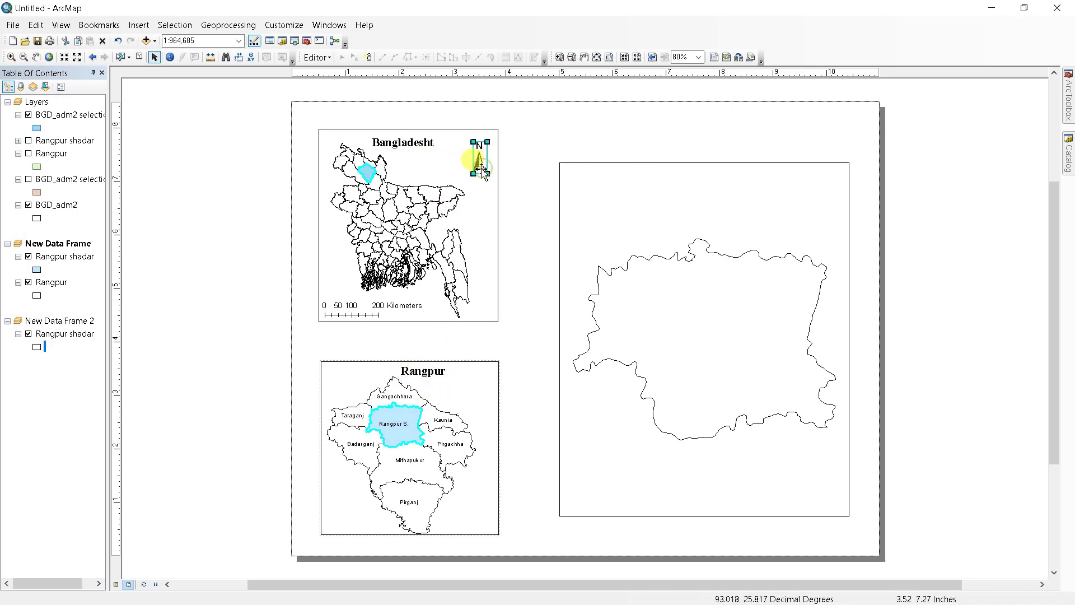
left_click(501, 220)
key("ctrl+v")
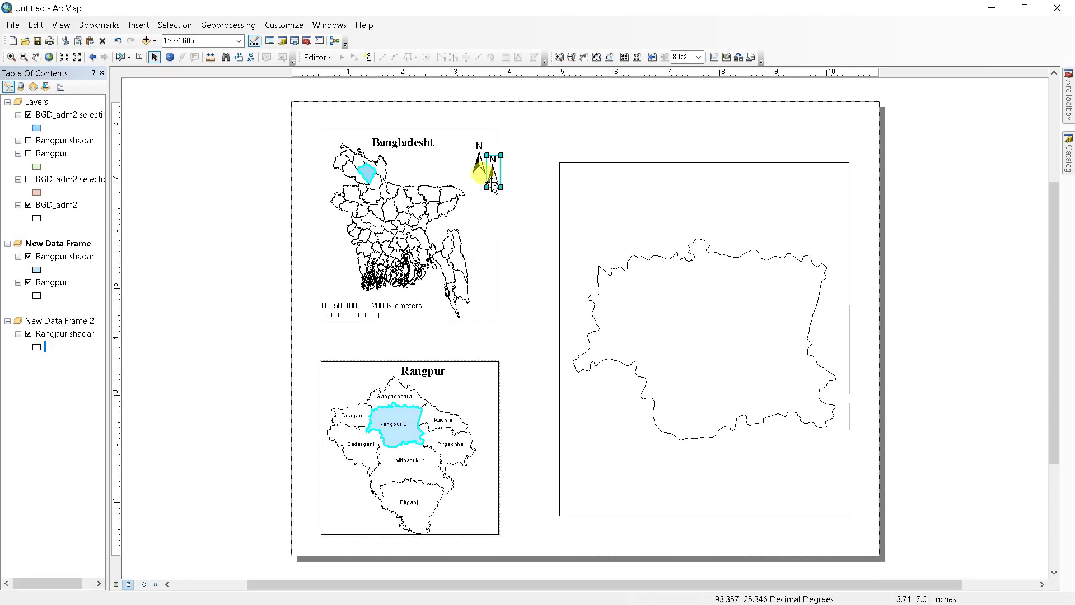
left_click_drag(493, 176, 483, 395)
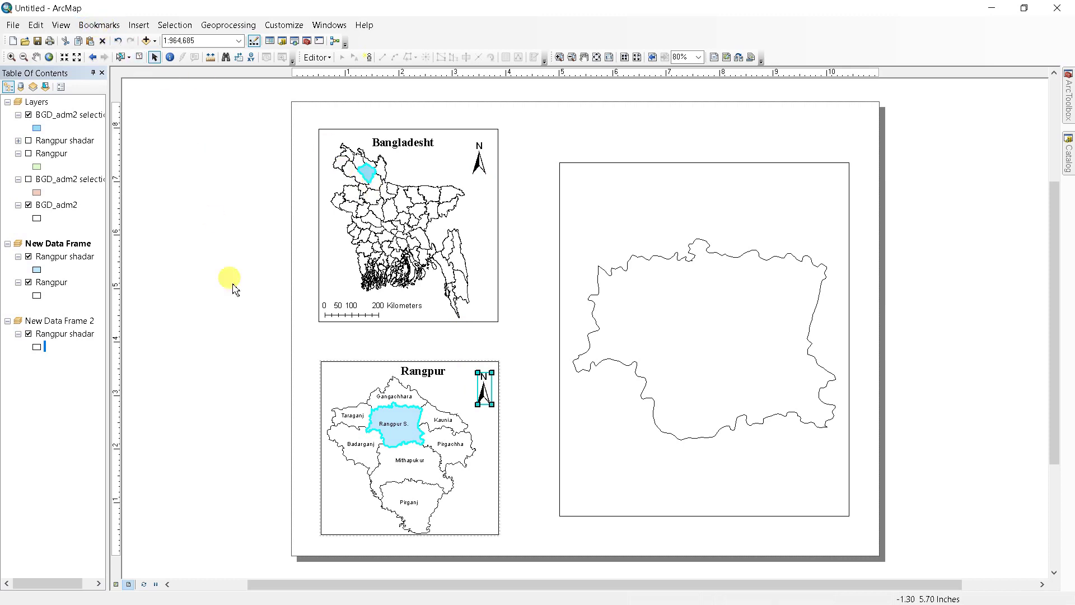
left_click(345, 371)
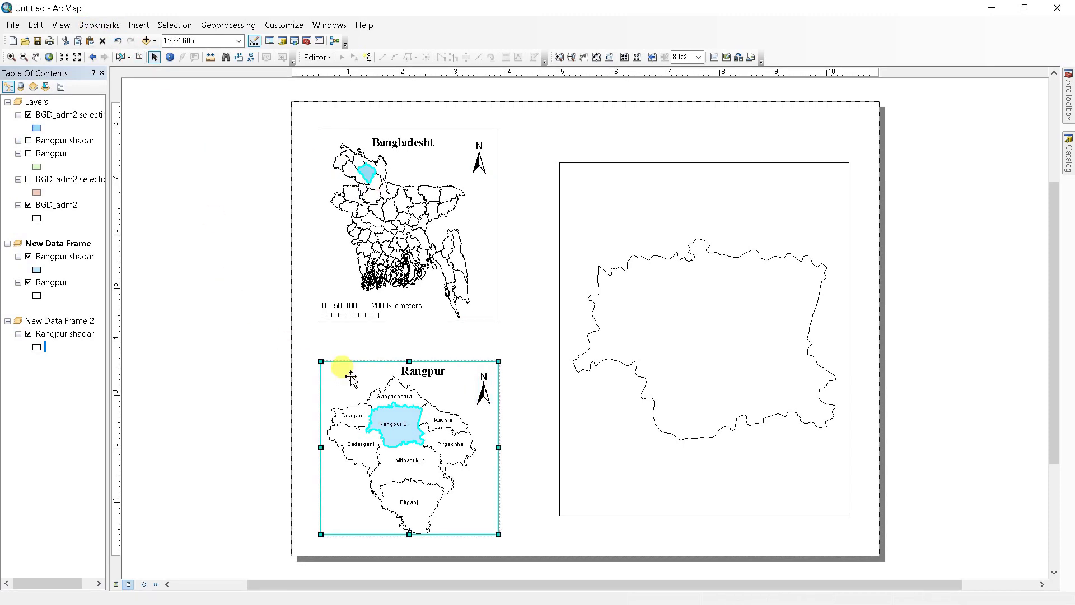
- Insert a Scale Line 2 scale bar and drag it into the Rangpur frame
left_click(139, 24)
left_click(156, 144)
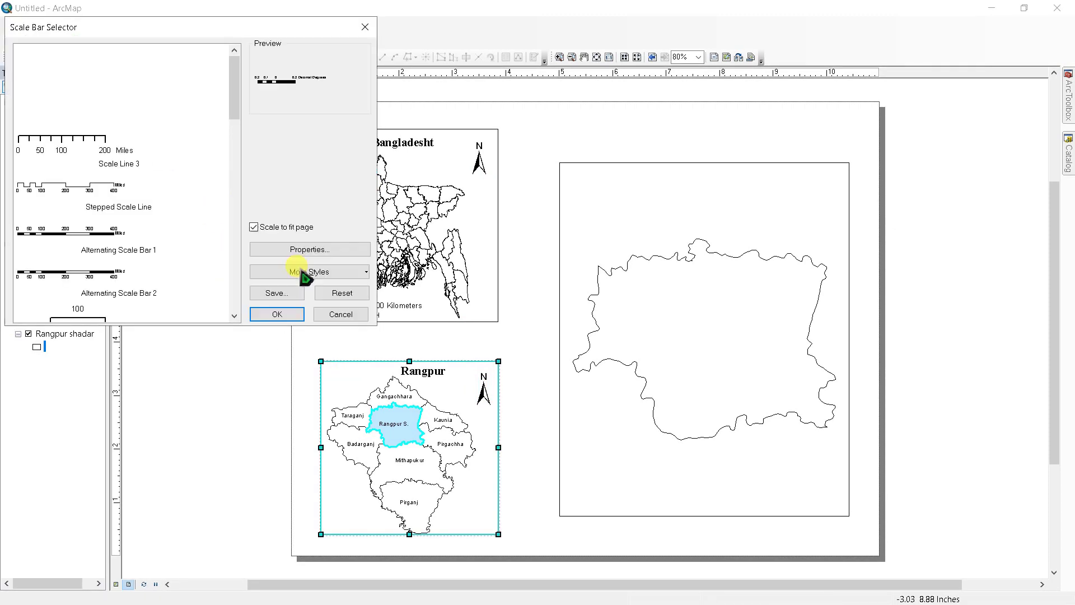
left_click(80, 108)
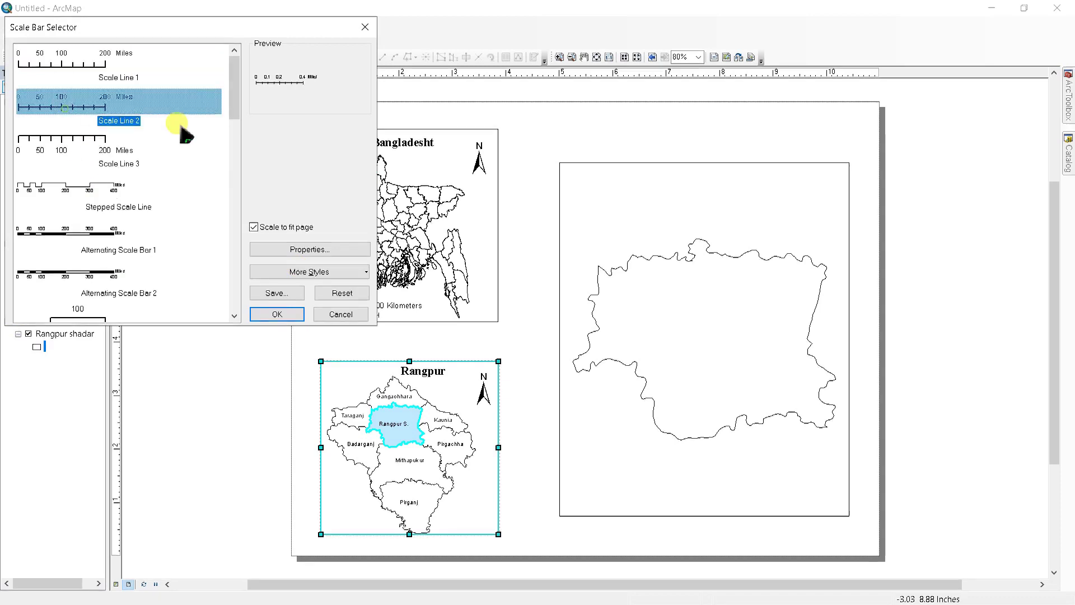
left_click(282, 316)
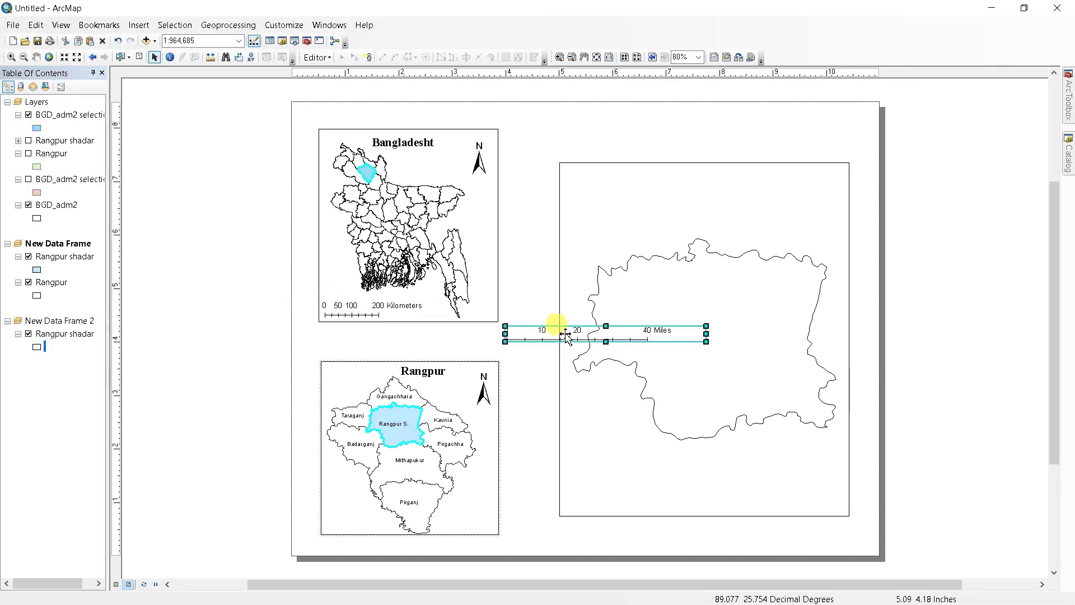
left_click_drag(567, 336, 400, 523)
- Change the scale bar's division units to Kilometers
right_click(400, 525)
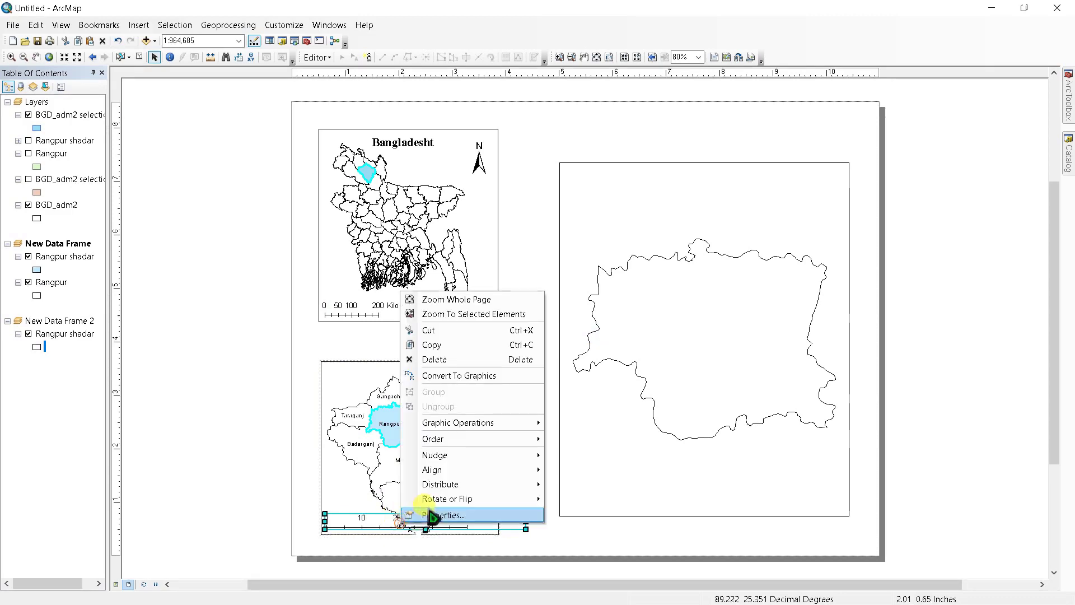
left_click(436, 512)
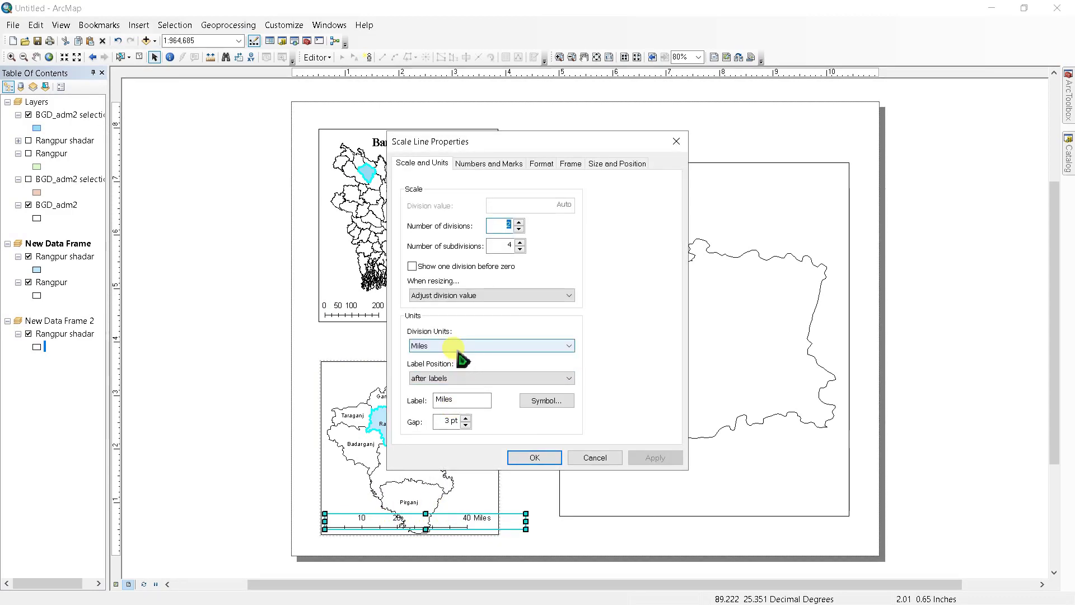
left_click(458, 345)
left_click(428, 402)
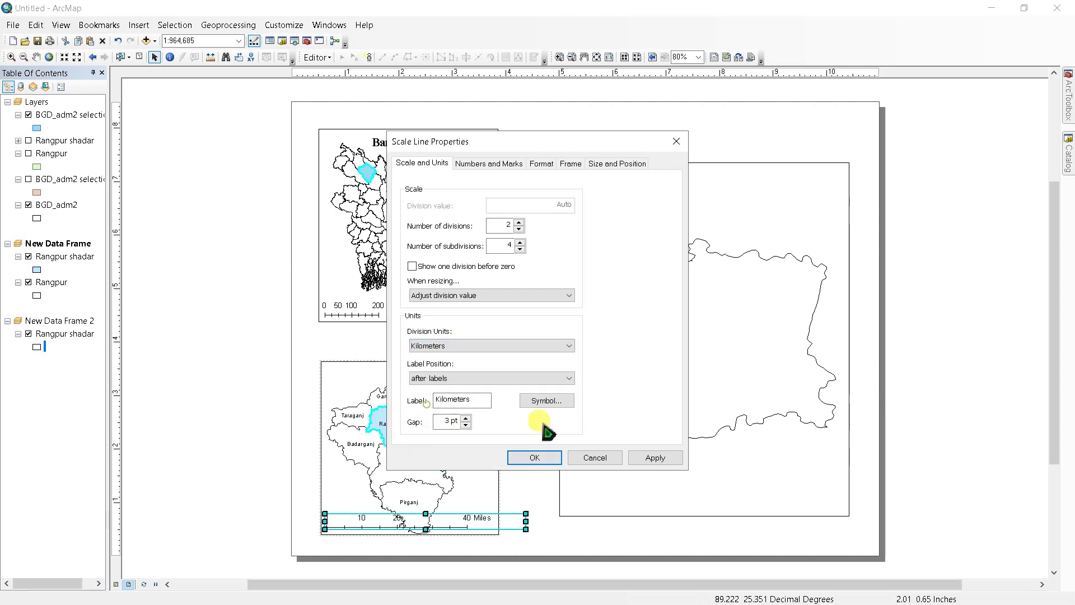
left_click(546, 457)
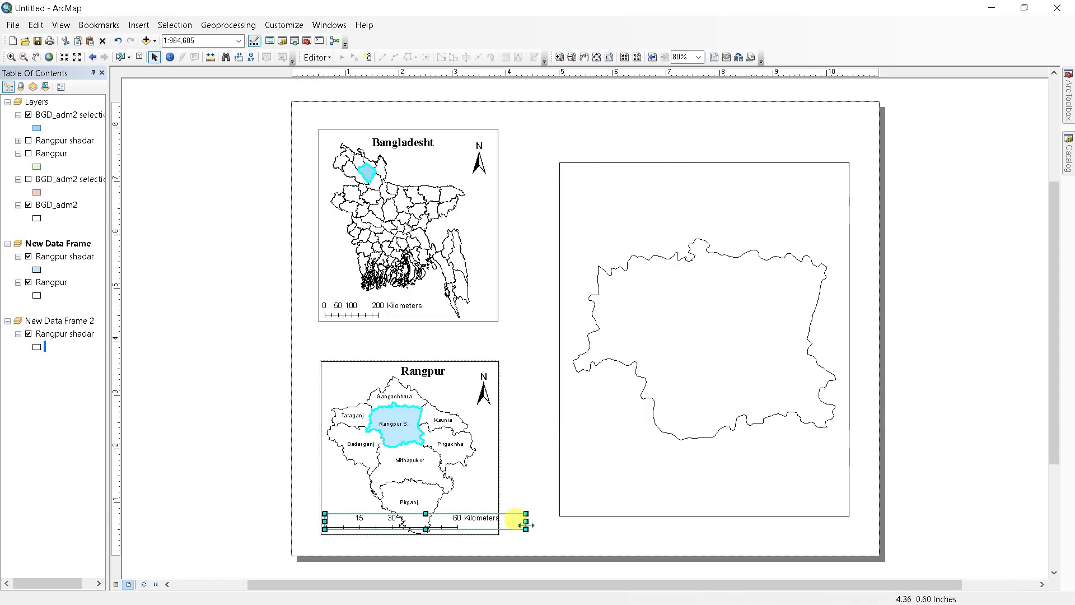
- Resize the scale bar and pan the Rangpur map, then restore its previous extent
left_click_drag(524, 526, 393, 526)
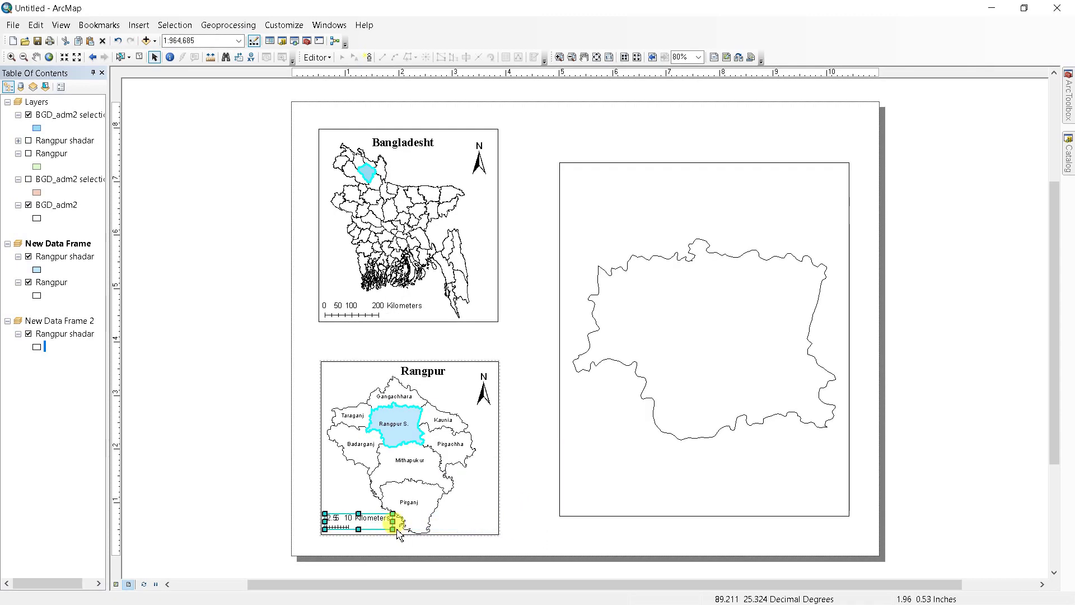
left_click_drag(393, 519, 419, 533)
left_click(483, 483)
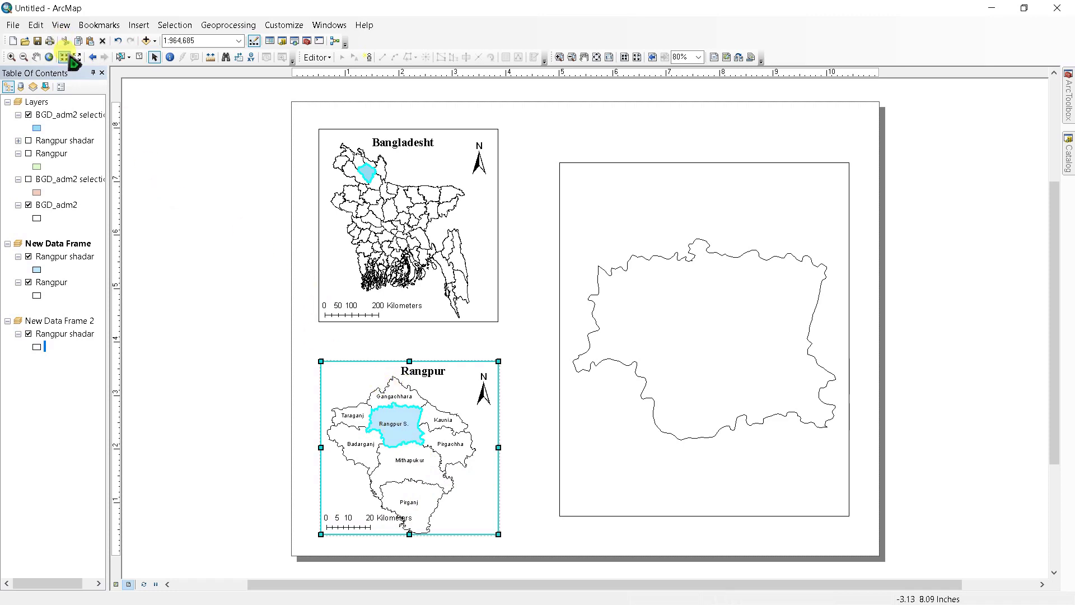
left_click(36, 57)
left_click_drag(417, 464, 410, 452)
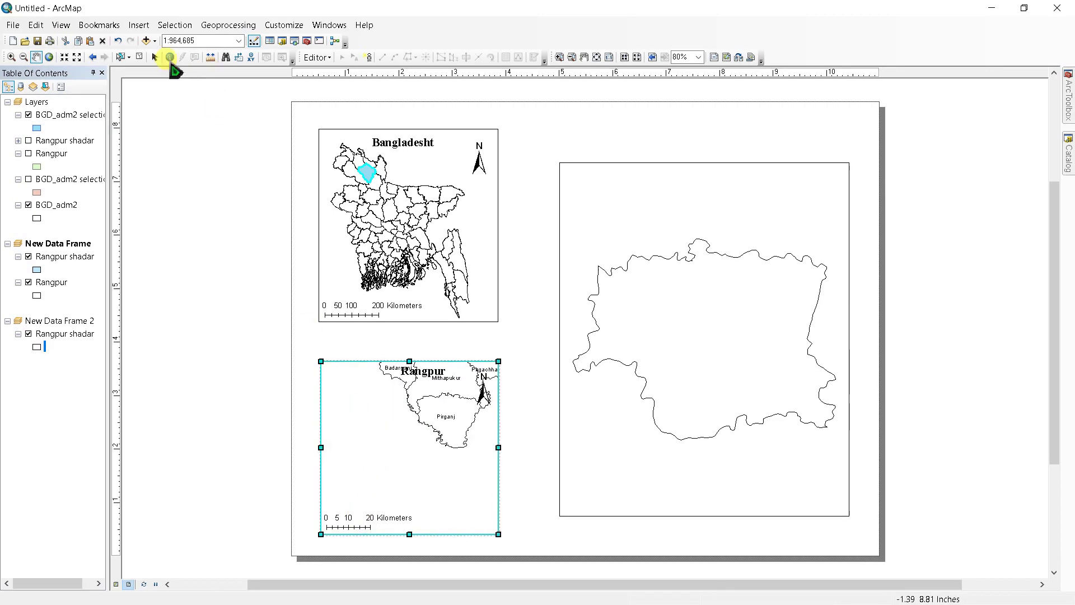
left_click(92, 57)
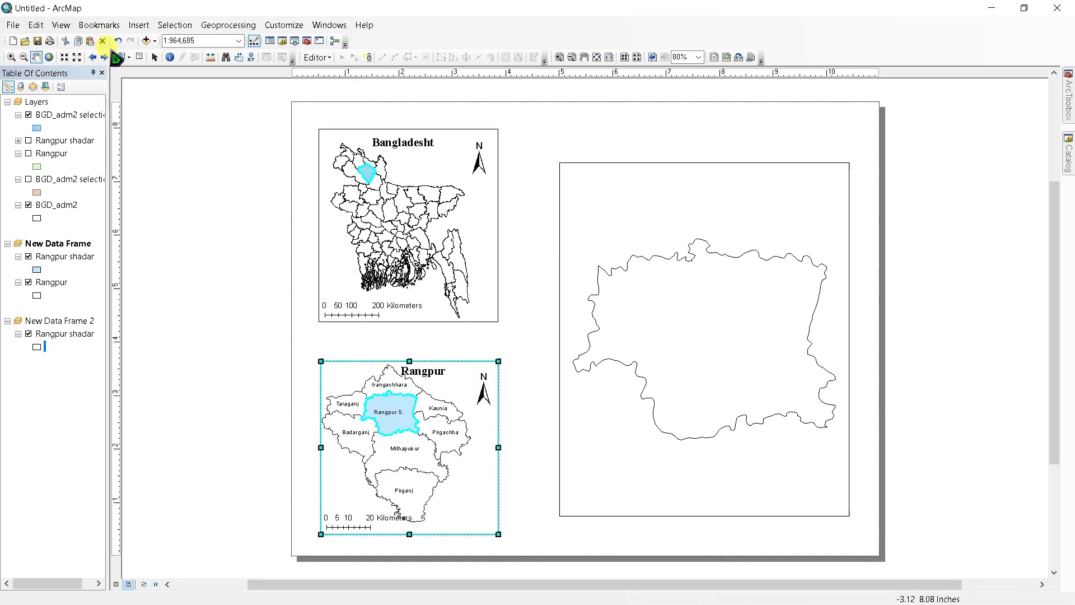
- Nudge the Rangpur scale bar lower along the frame's bottom-left edge
left_click(156, 57)
left_click(356, 518)
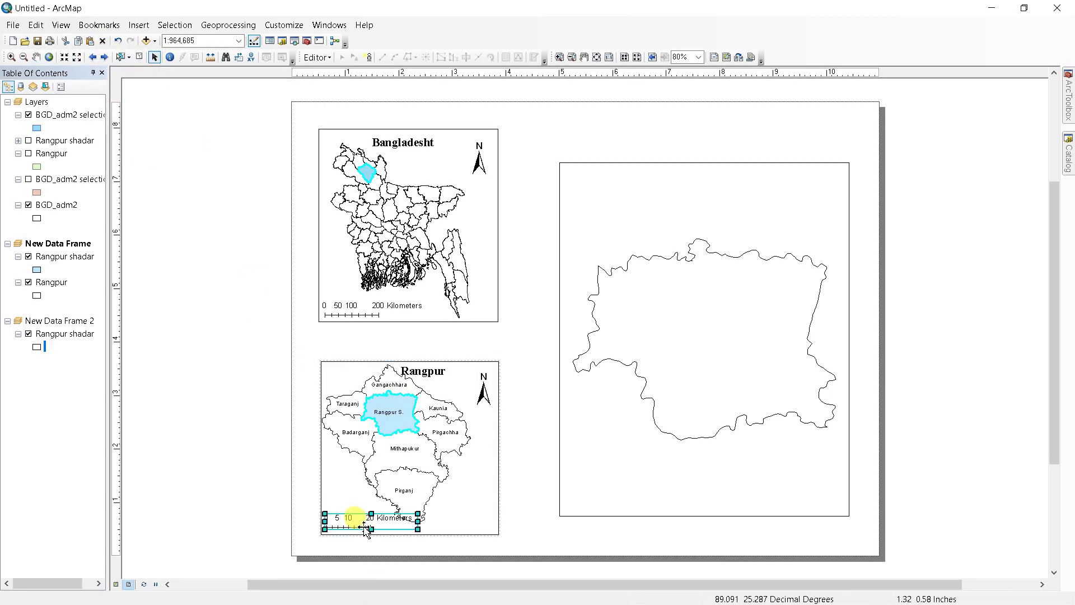
left_click_drag(364, 526, 365, 529)
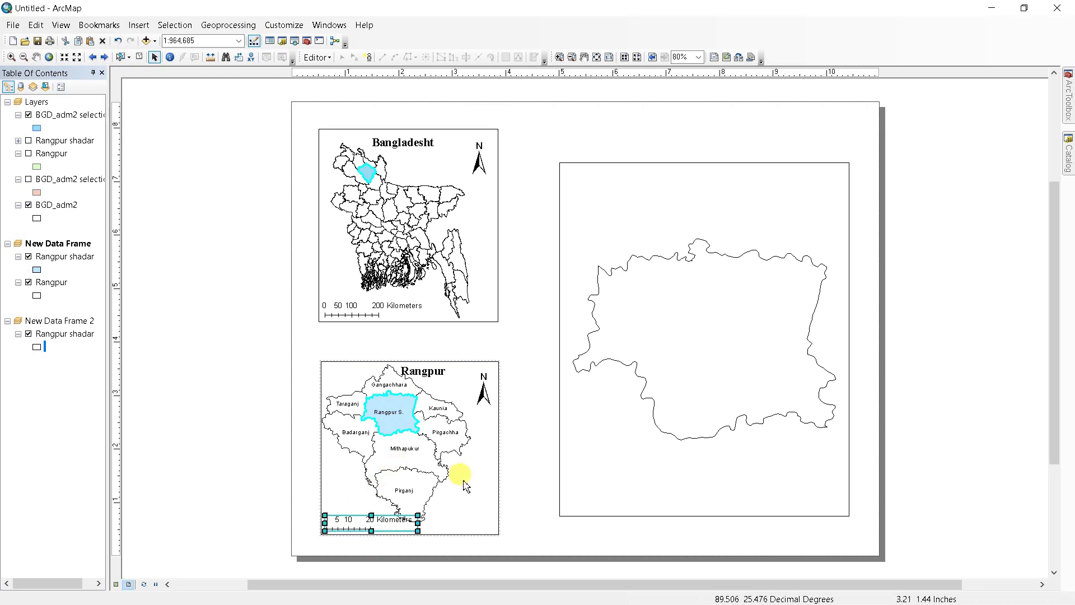
key("Return")
left_click(522, 456)
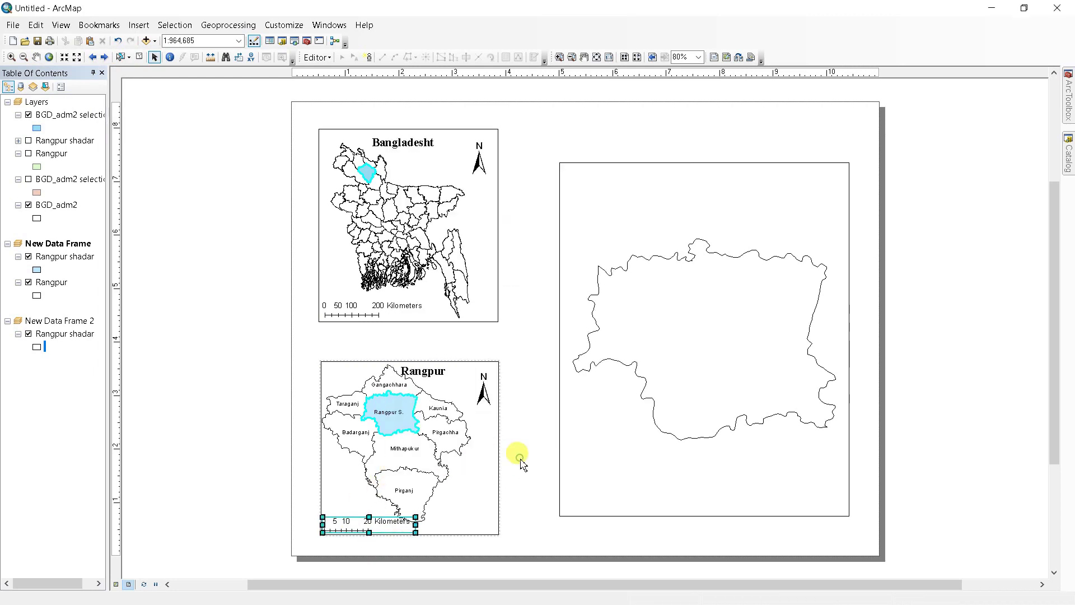
- Add a 'Rangpur Shadar' text element and move it above the right frame
left_click(138, 24)
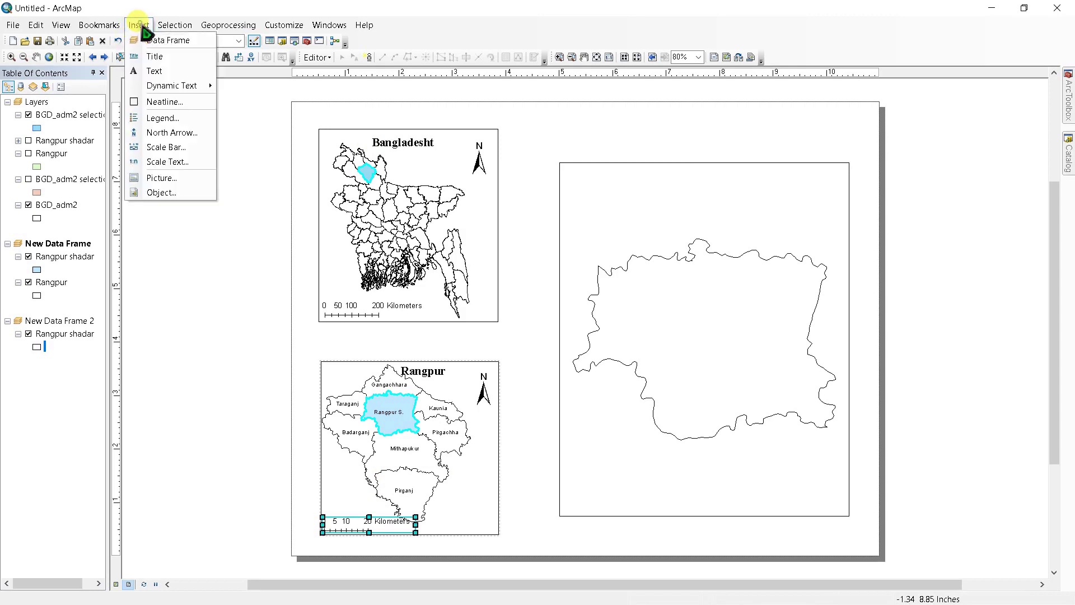
left_click(156, 74)
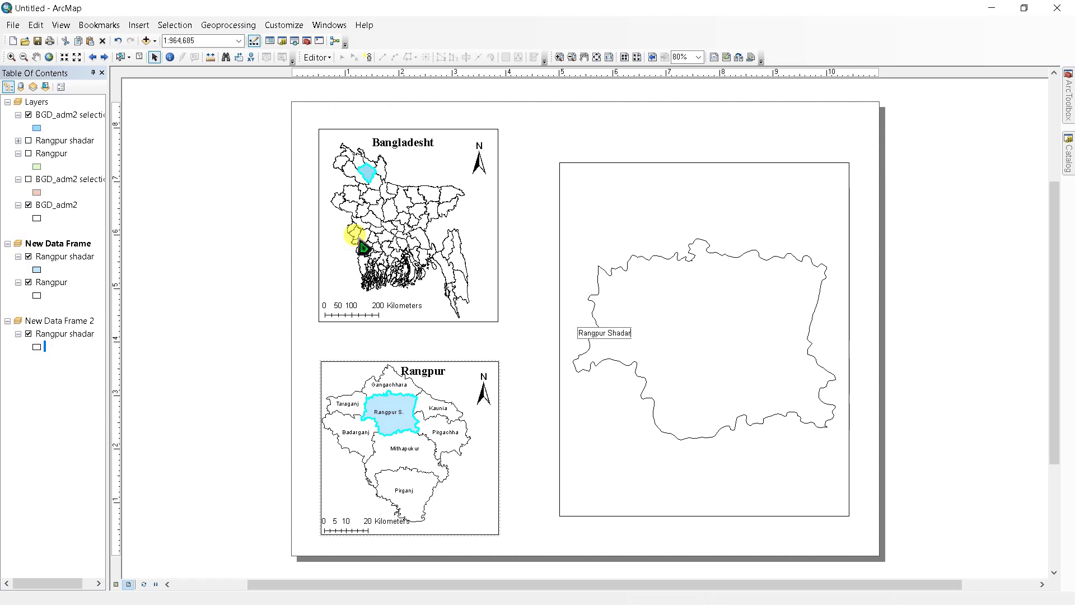
left_click_drag(600, 333, 581, 332)
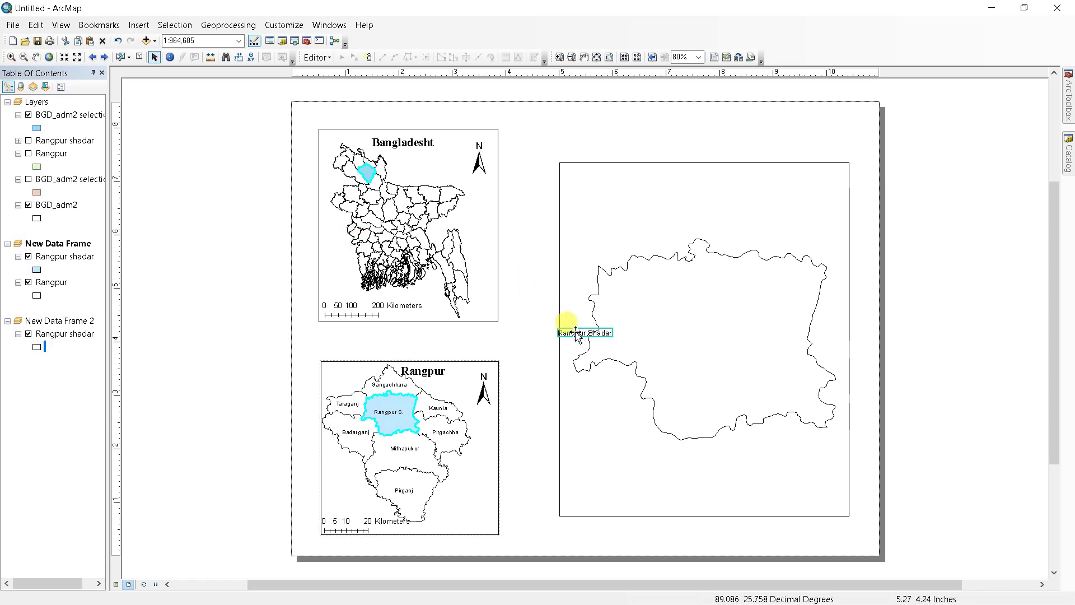
left_click_drag(690, 147, 690, 148)
- Format the title as bold Times New Roman size 16 and centre it above the frame
right_click(691, 149)
left_click(732, 365)
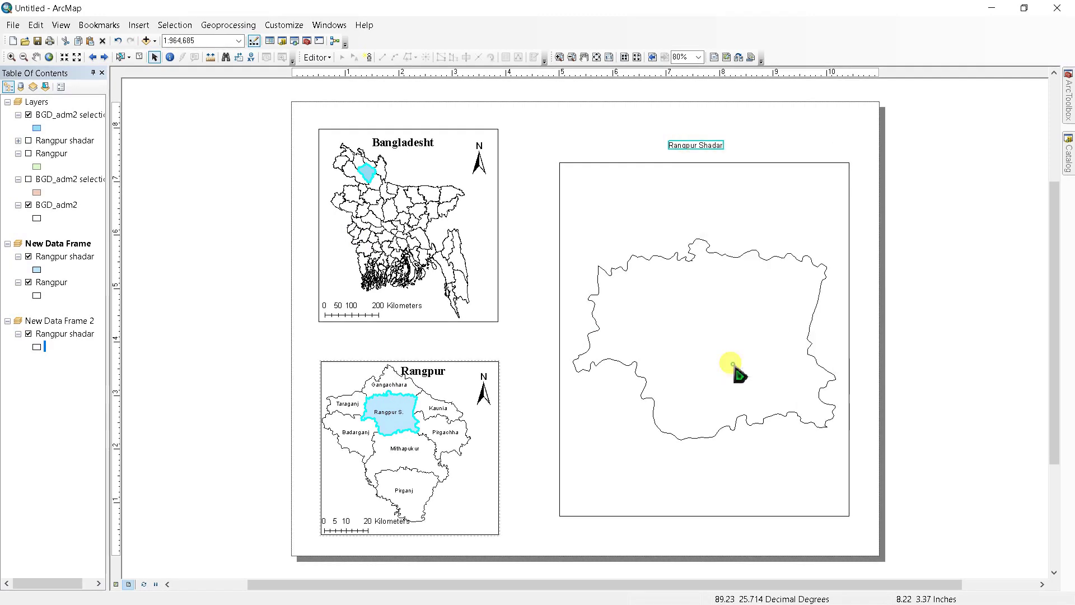
left_click(606, 395)
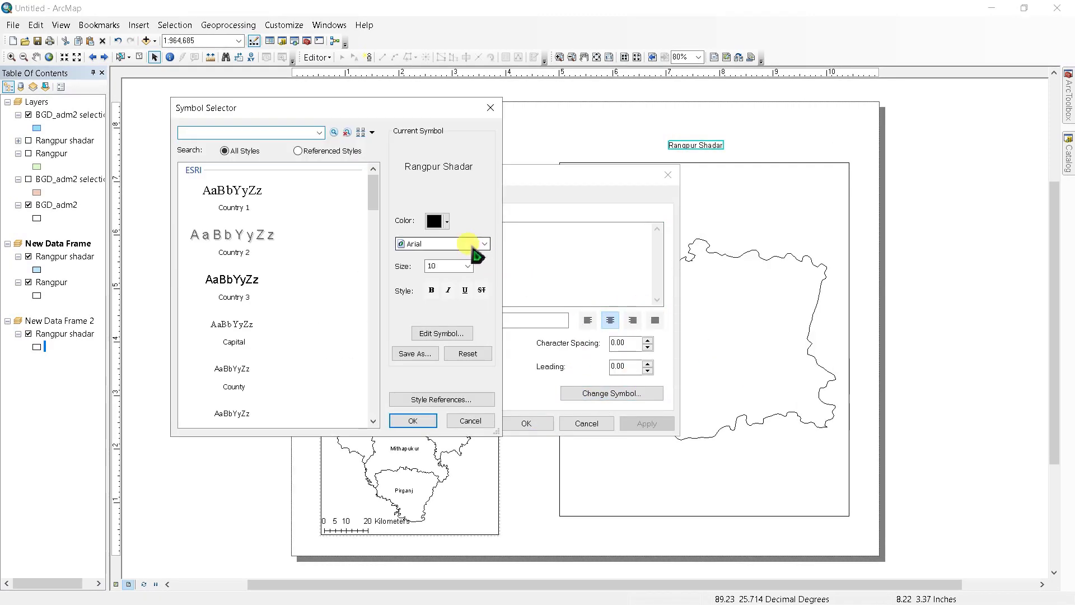
left_click(484, 243)
key("t")
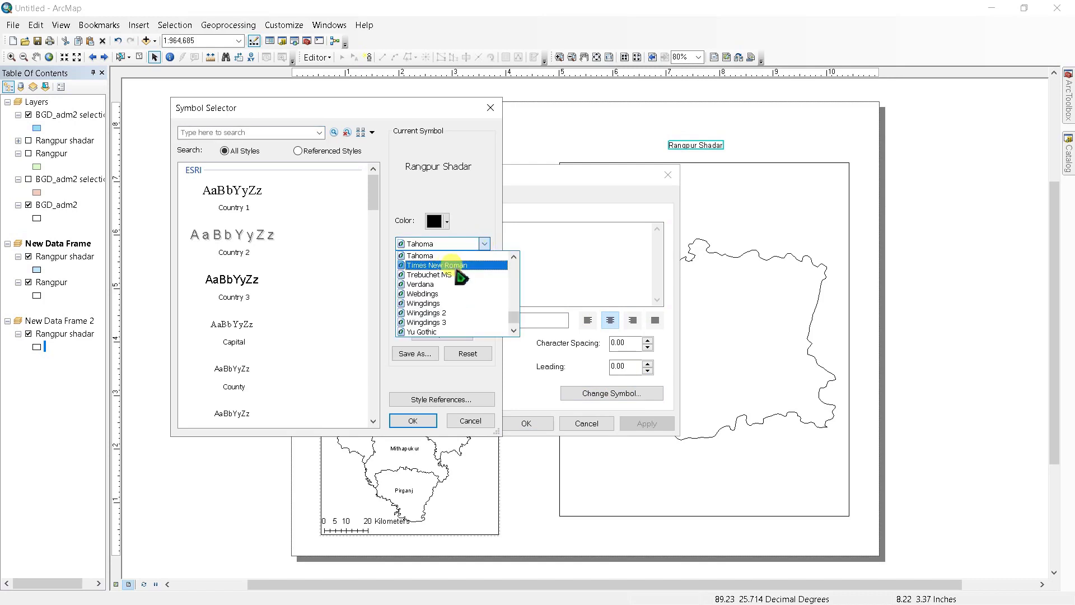
key("Tab")
type("16")
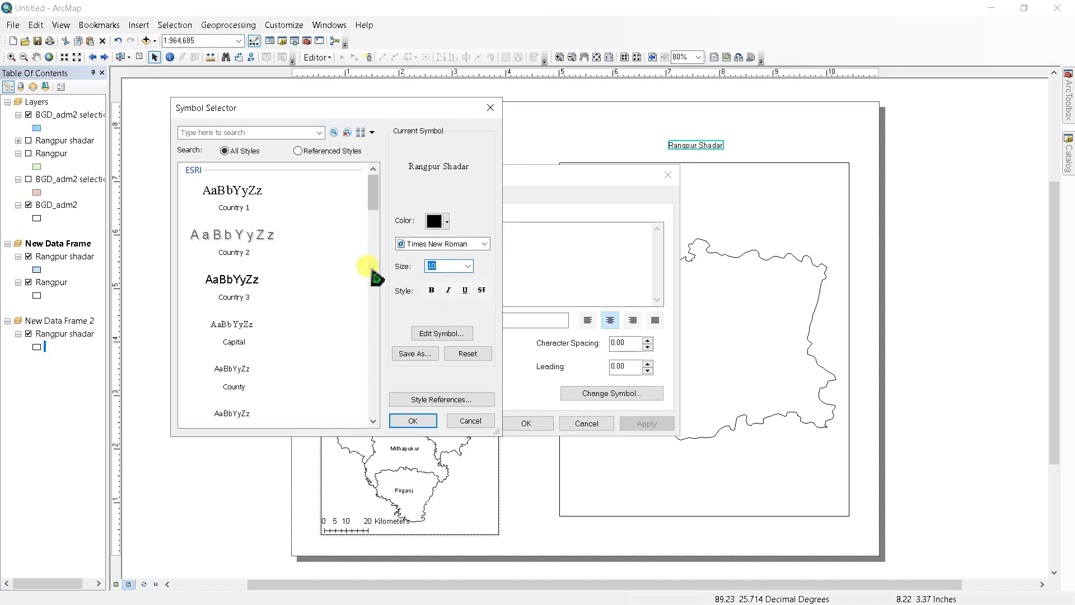
left_click(412, 421)
left_click(526, 422)
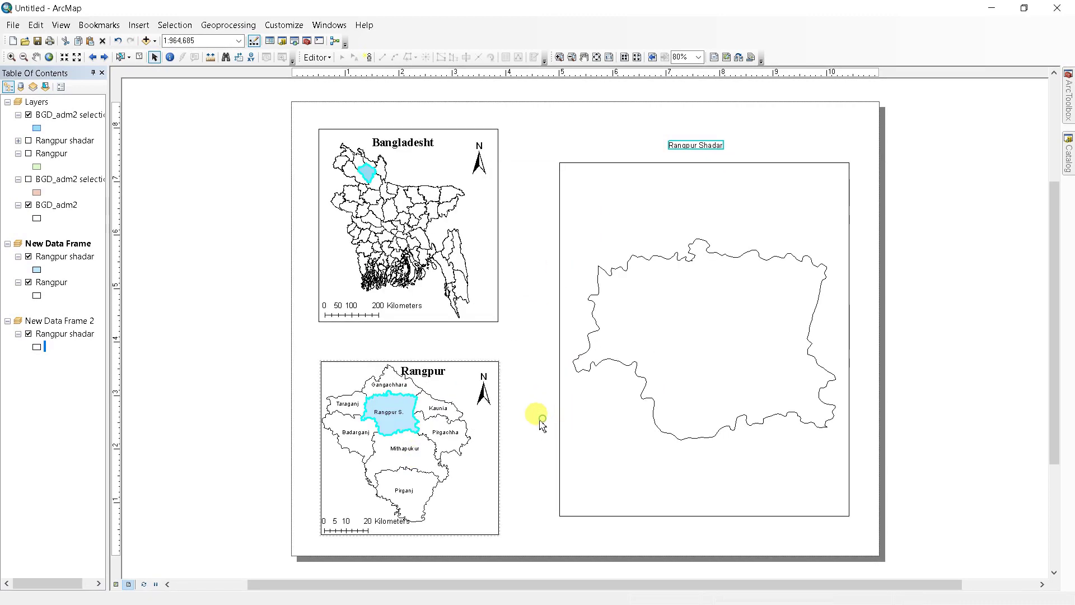
left_click_drag(670, 139, 710, 147)
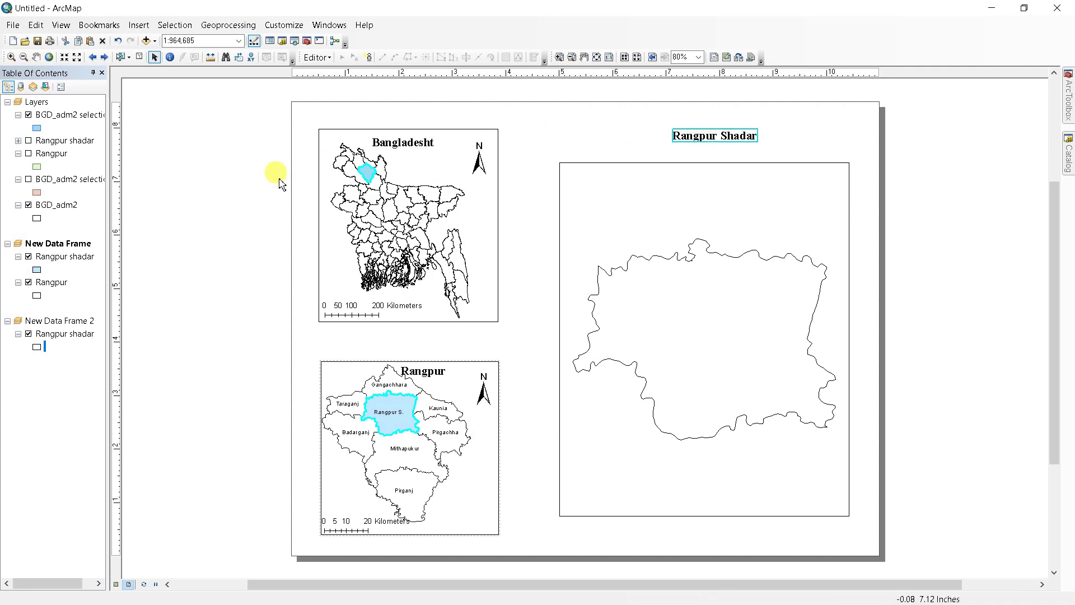
- Copy the Bangladesh north arrow, shrink it, and place it at Rangpur Shadar's top-right
left_click(481, 165)
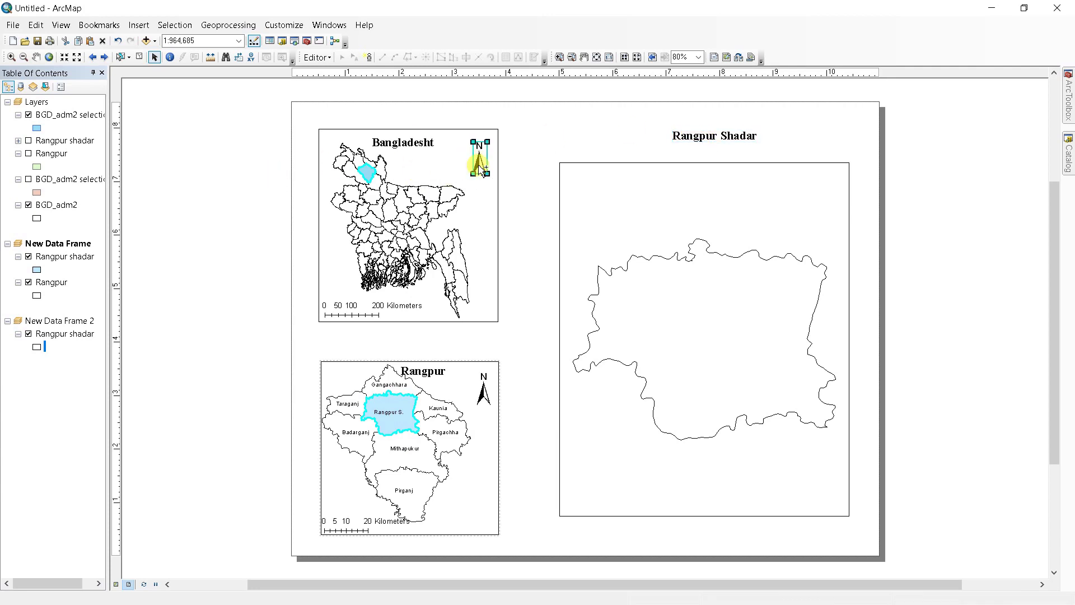
left_click_drag(480, 161, 614, 188)
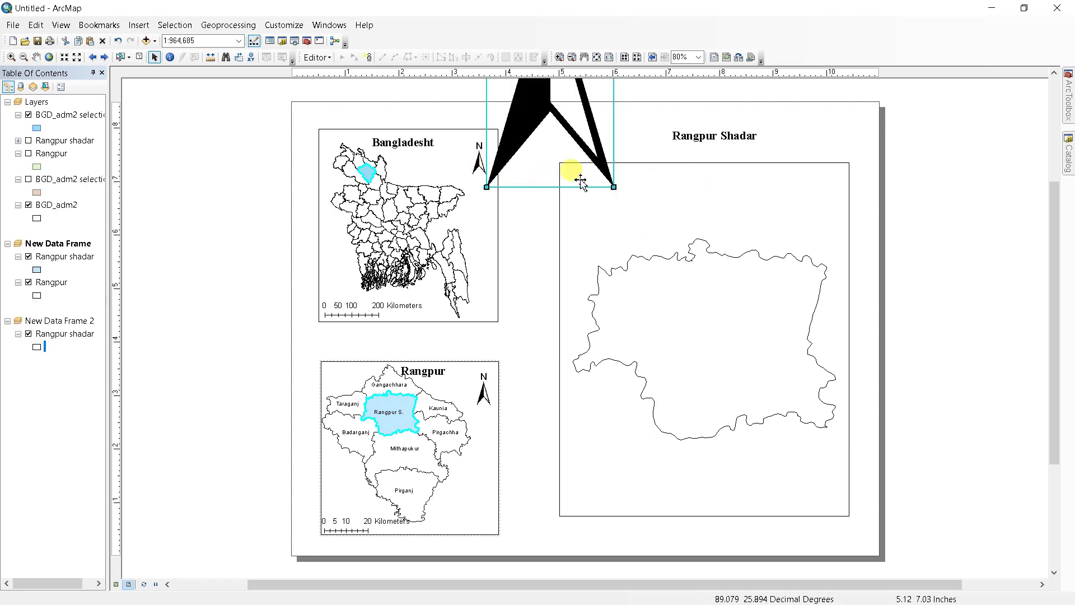
left_click_drag(558, 168, 569, 182)
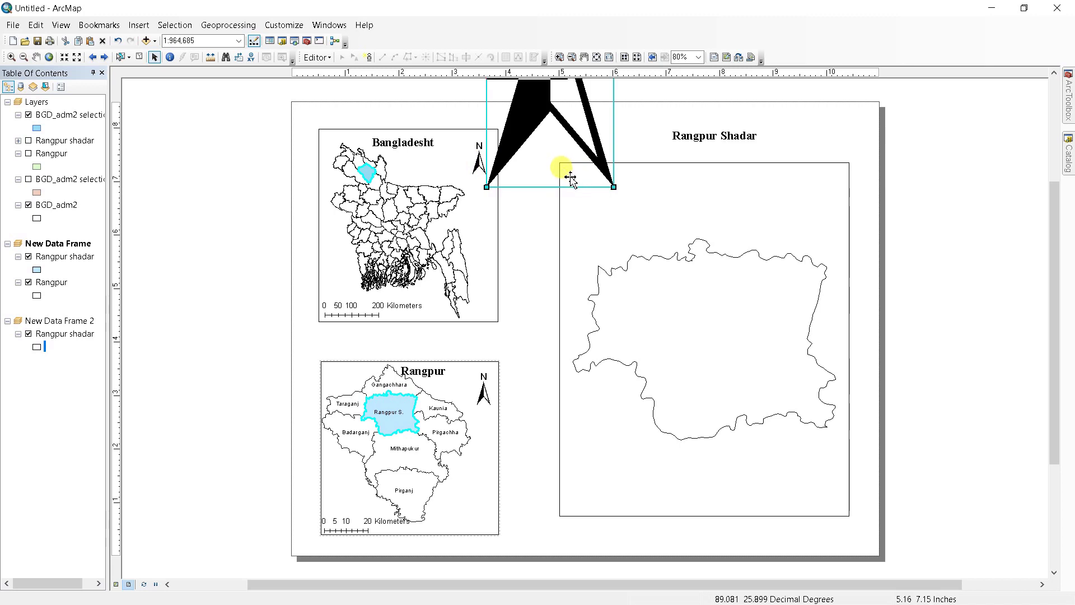
left_click_drag(539, 225, 563, 153)
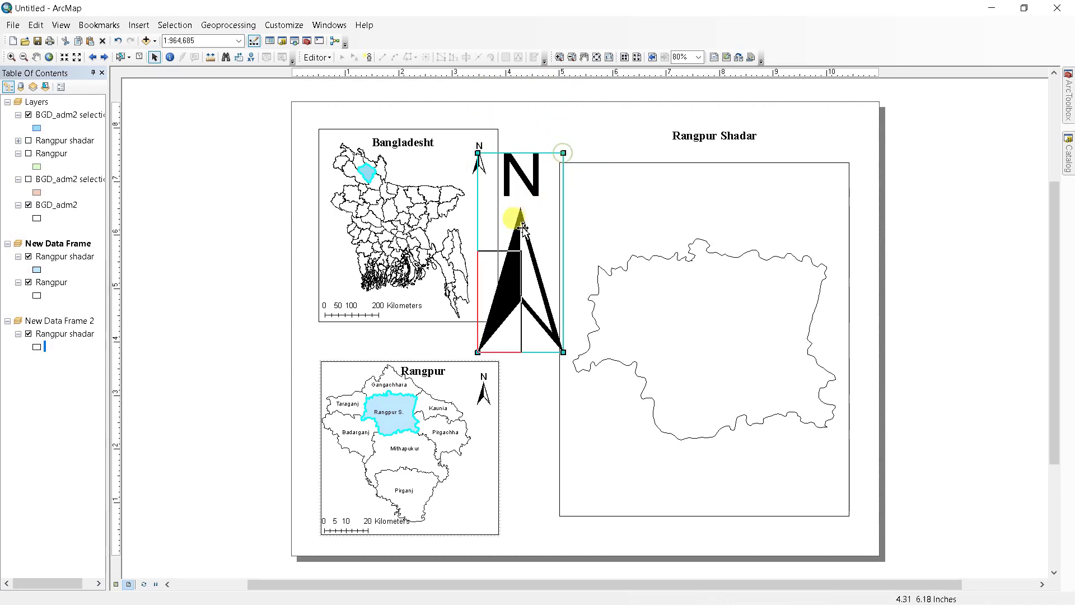
mouse_move(562, 153)
left_mouse_down()
mouse_move(496, 312)
mouse_move(864, 184)
left_mouse_up()
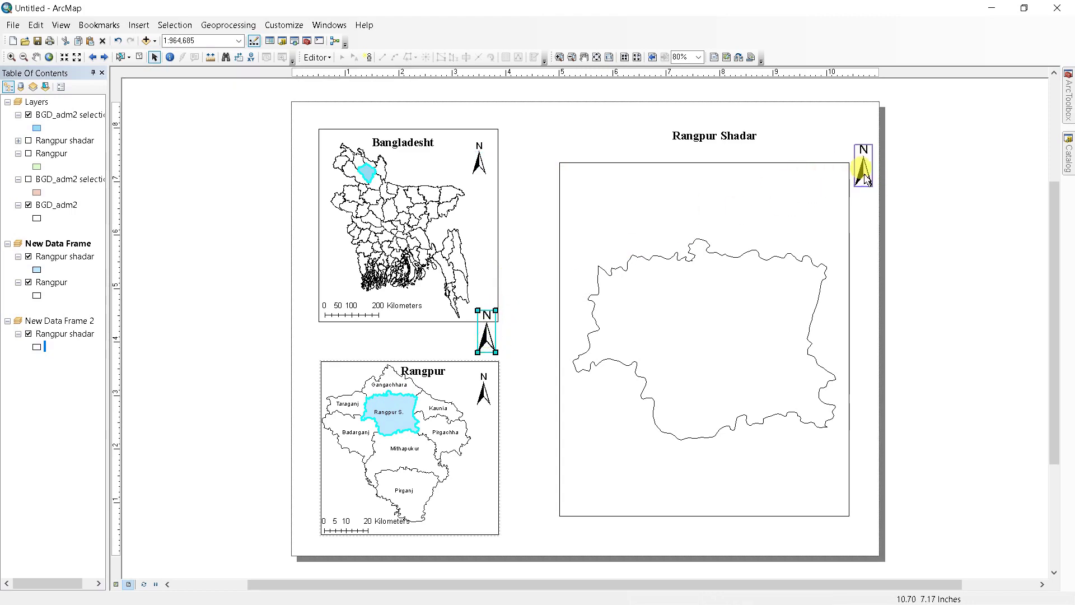
mouse_move(863, 180)
left_mouse_down()
mouse_move(864, 143)
mouse_move(868, 205)
left_mouse_up()
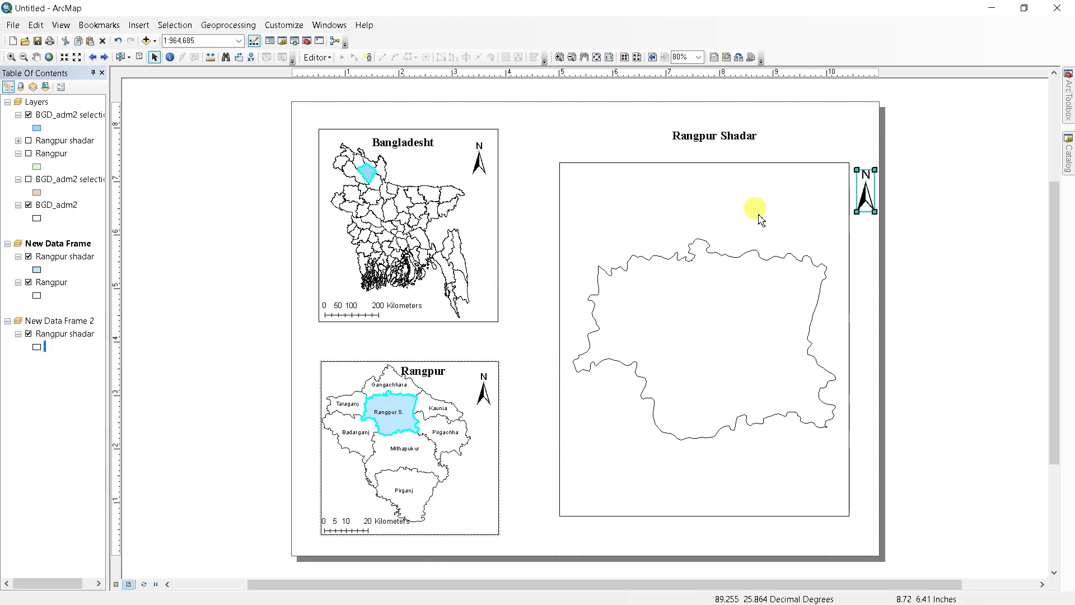
- Nudge the Rangpur Shadar frame left and fine-tune the north arrow's position
left_click_drag(758, 218, 746, 227)
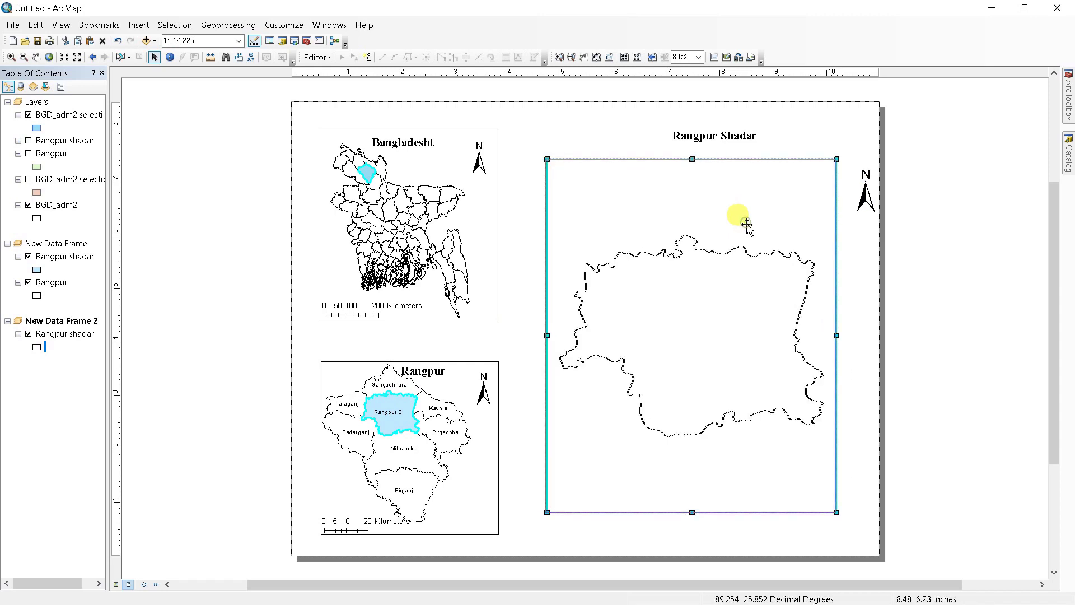
left_click(862, 203)
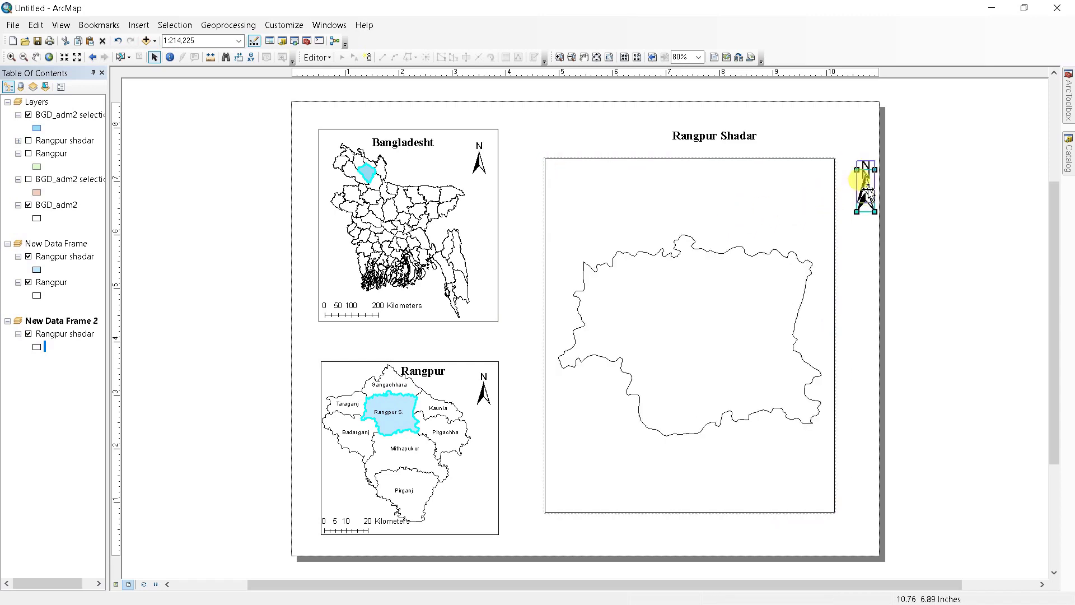
left_click_drag(862, 179, 865, 180)
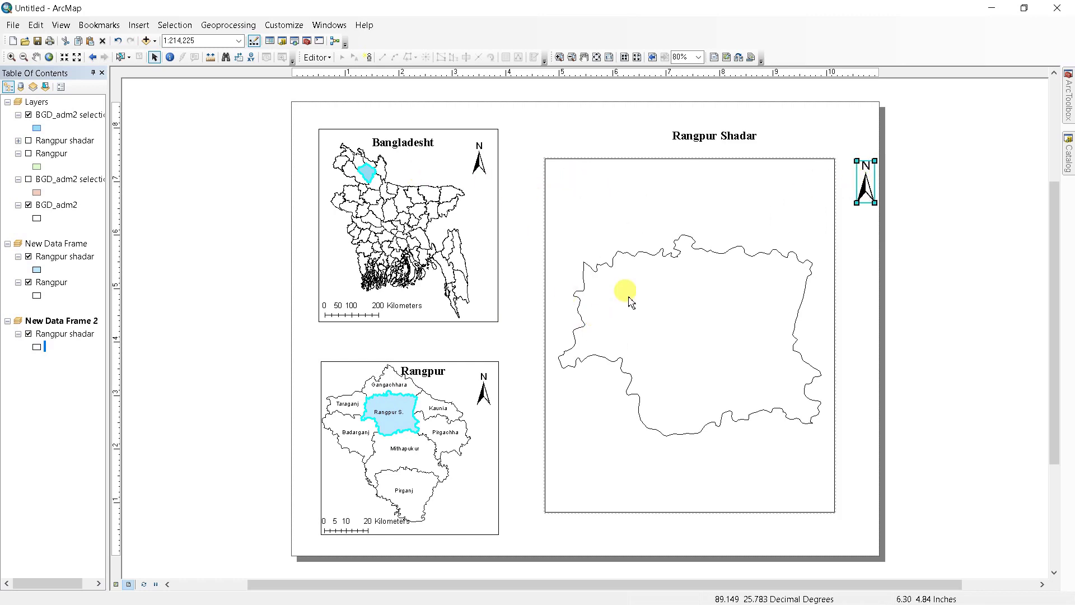
- Insert a Scale Line 2 scale bar and drag it below the Rangpur Shadar frame
left_click(641, 263)
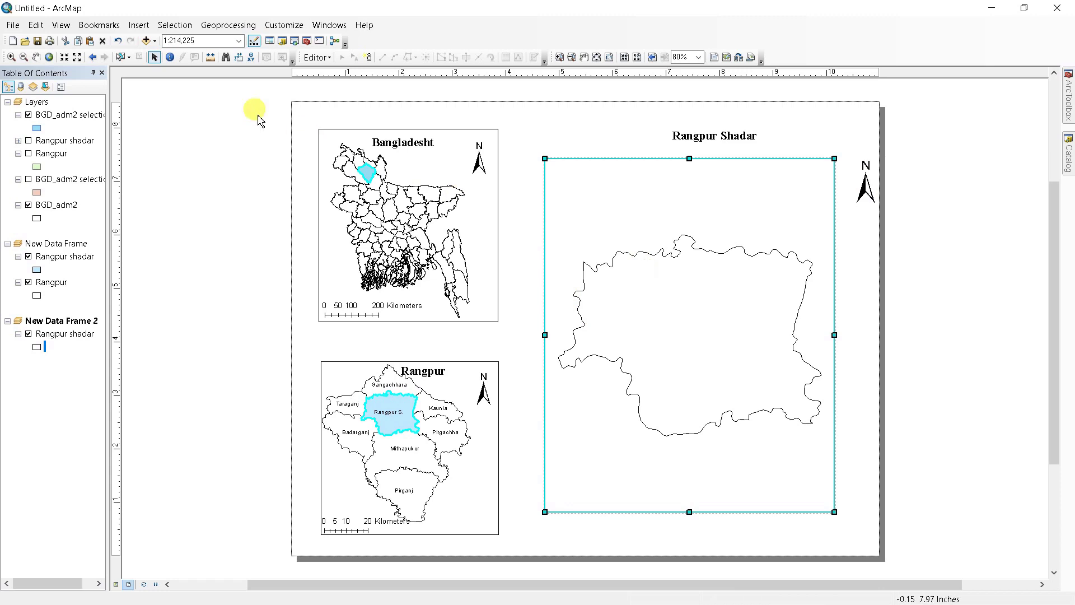
left_click(139, 25)
mouse_move(139, 24)
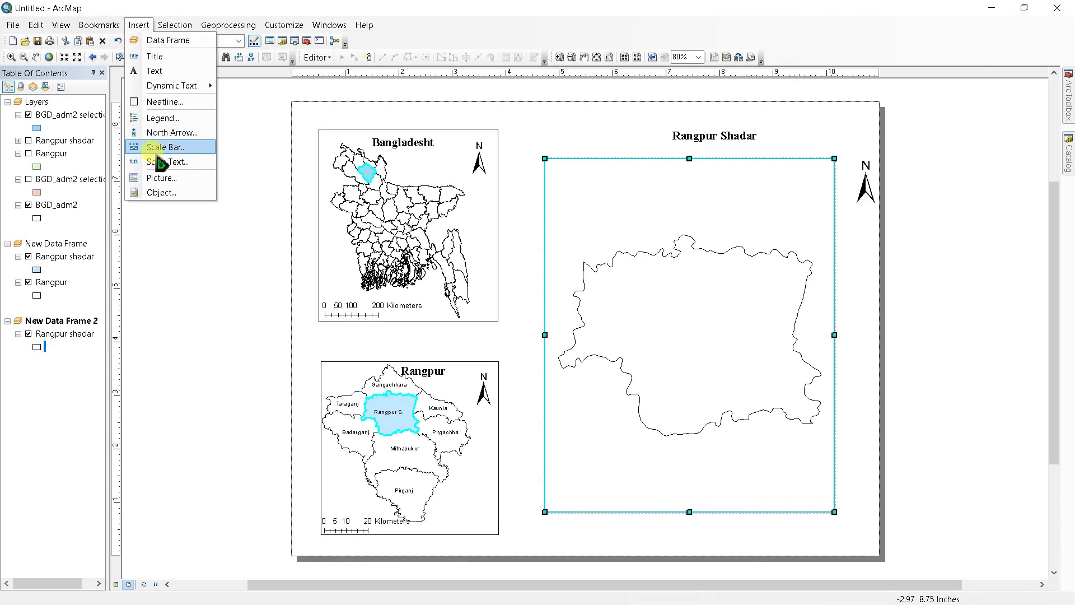
left_click(168, 145)
left_click(89, 110)
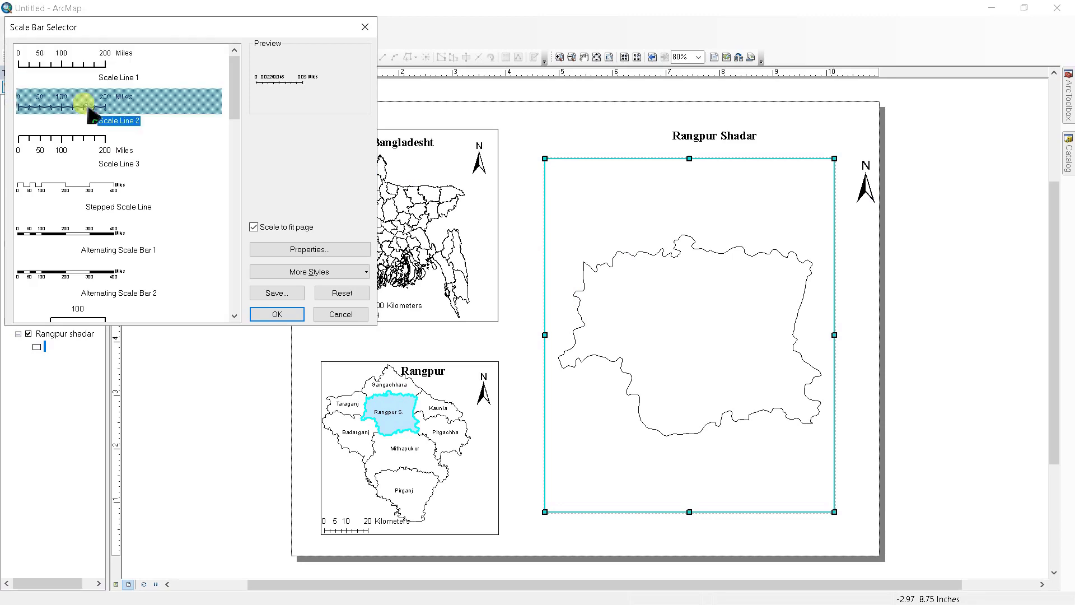
left_click(272, 316)
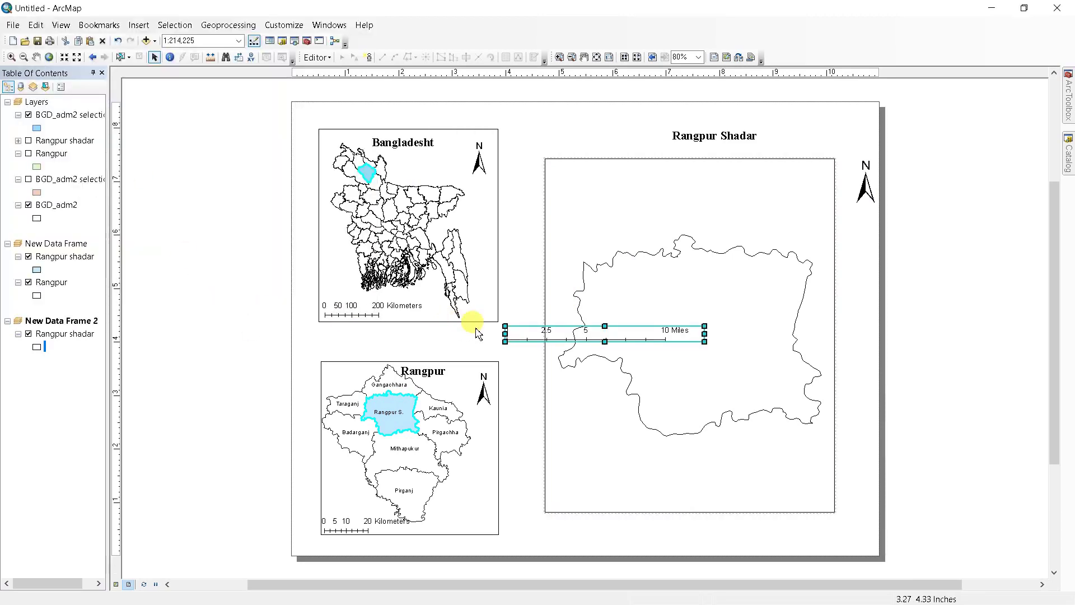
mouse_move(533, 333)
left_mouse_down()
mouse_move(597, 497)
mouse_move(574, 543)
mouse_move(570, 535)
left_mouse_up()
- Switch the scale bar's division units to Kilometers and shorten it slightly
right_click(637, 533)
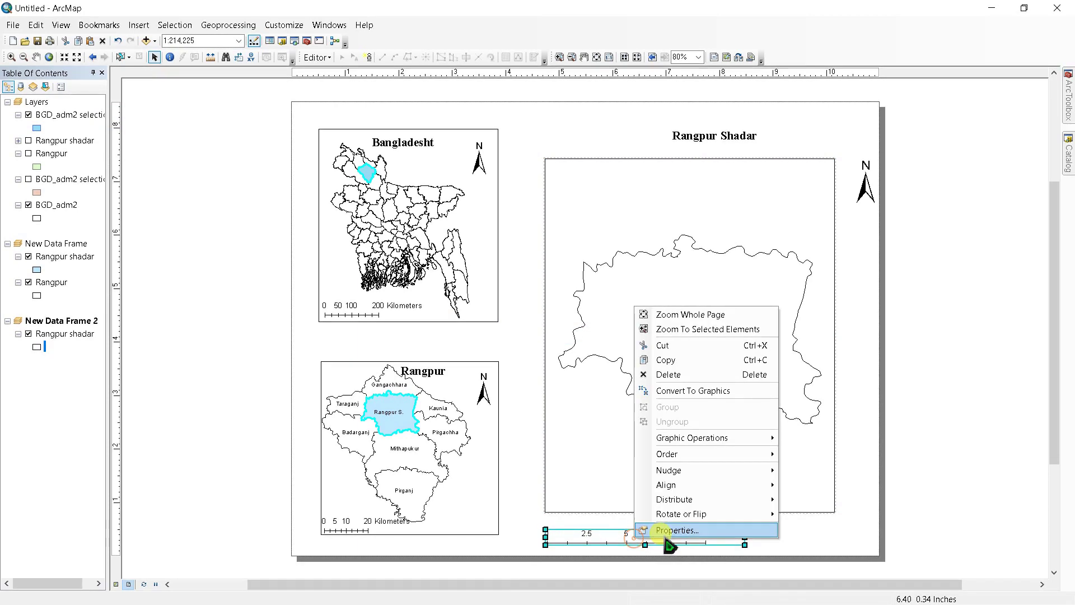
left_click(644, 529)
left_click(453, 345)
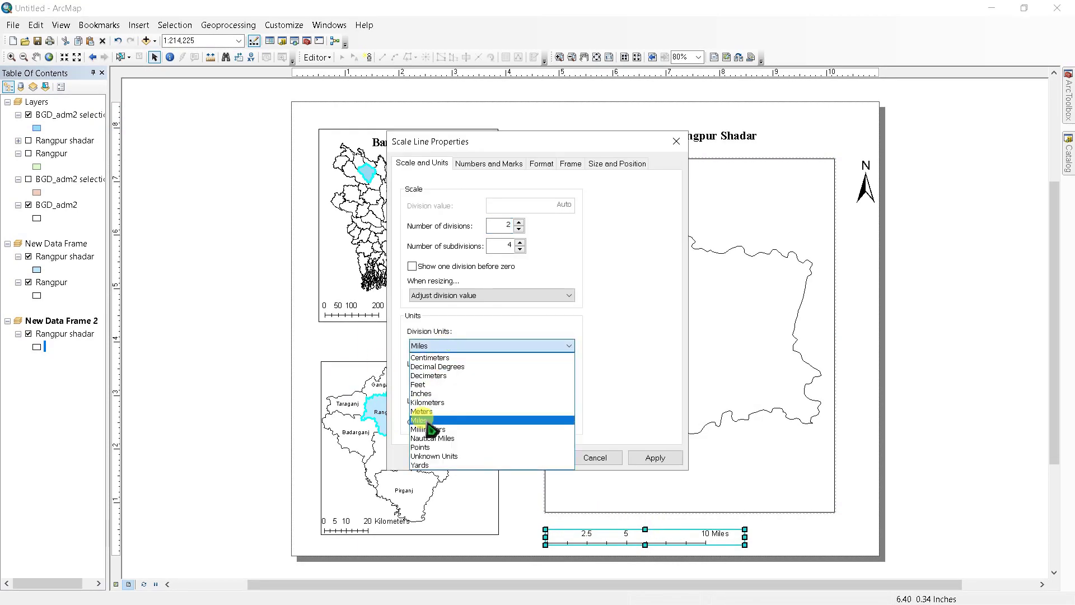
left_click(431, 404)
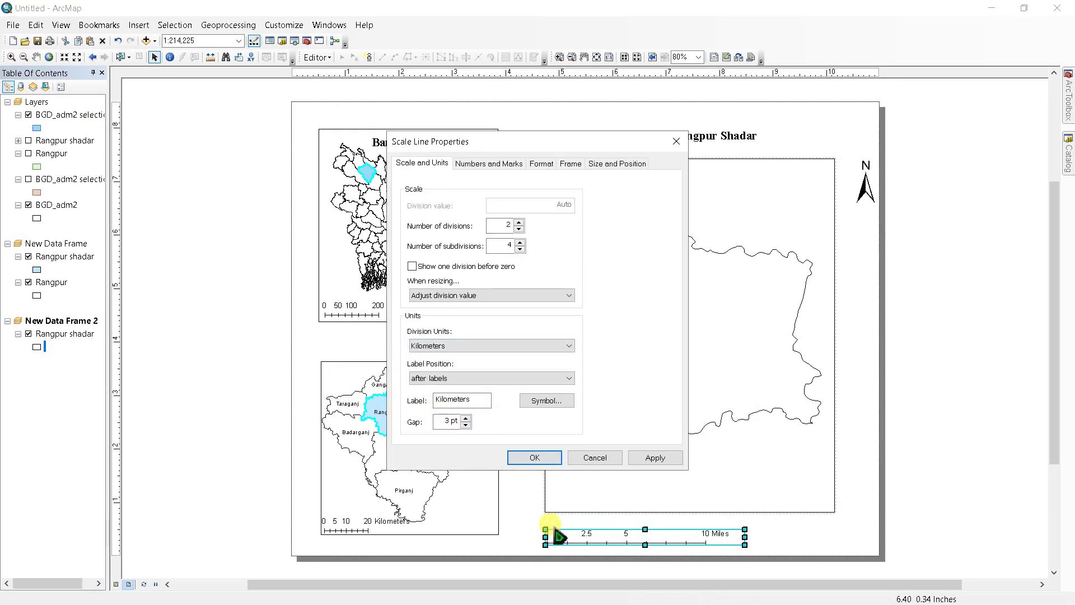
left_click(524, 457)
left_click_drag(746, 536, 731, 535)
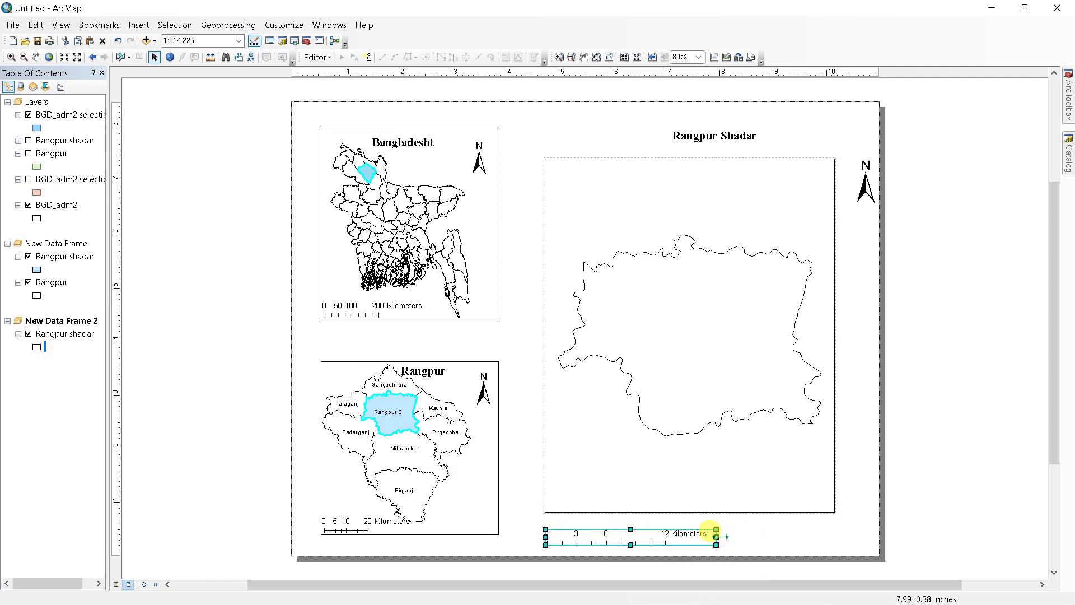
left_click(764, 473)
- Start a new Graticule grid from the Rangpur Shadar frame's grid properties
right_click(647, 378)
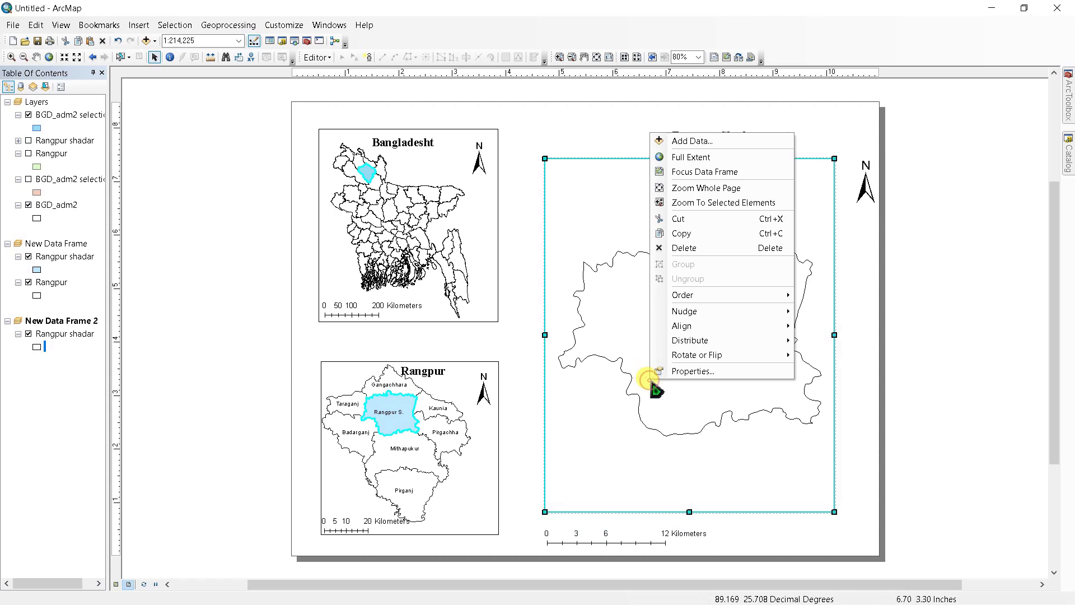
left_click(678, 373)
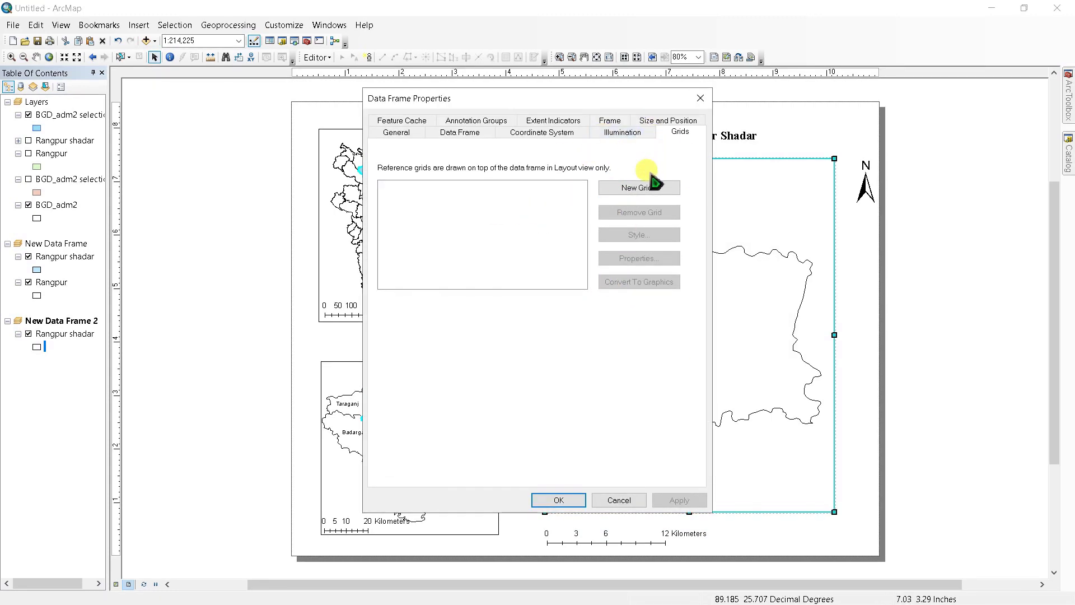
left_click(637, 194)
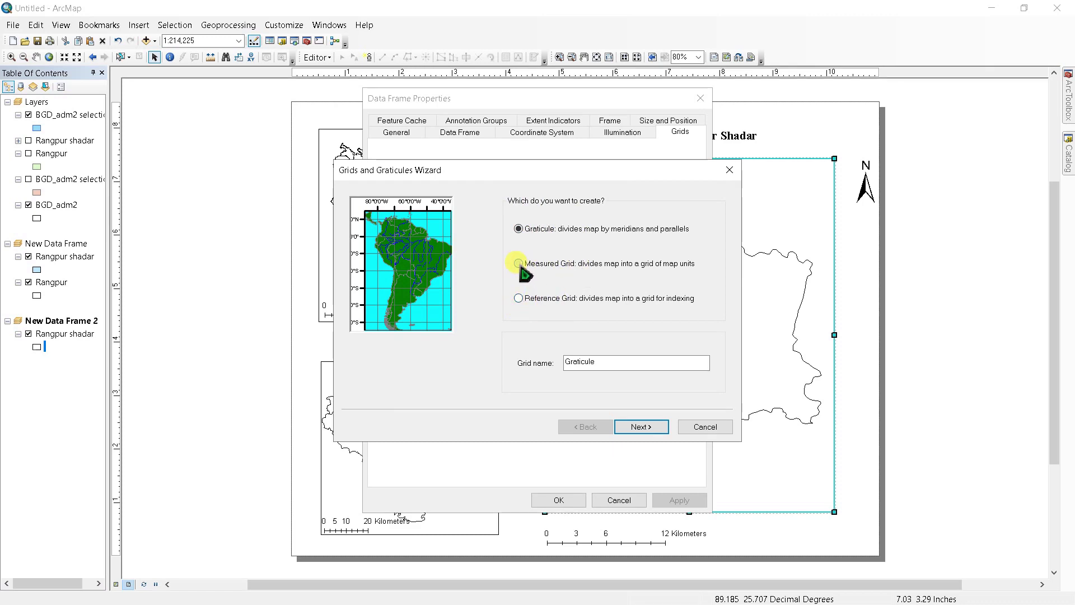
left_click(519, 265)
left_click(518, 298)
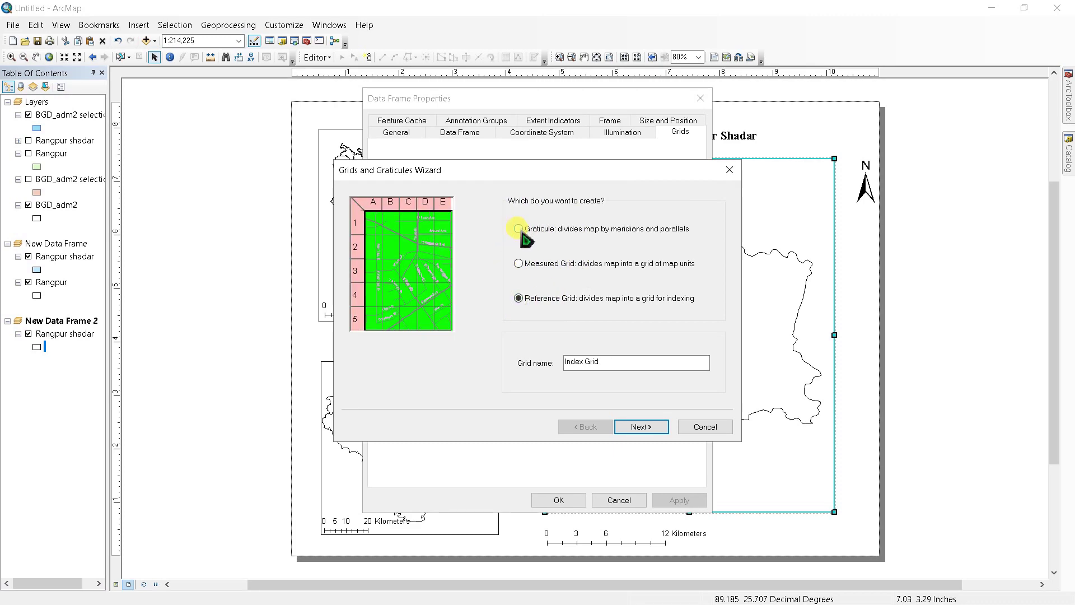
left_click(518, 228)
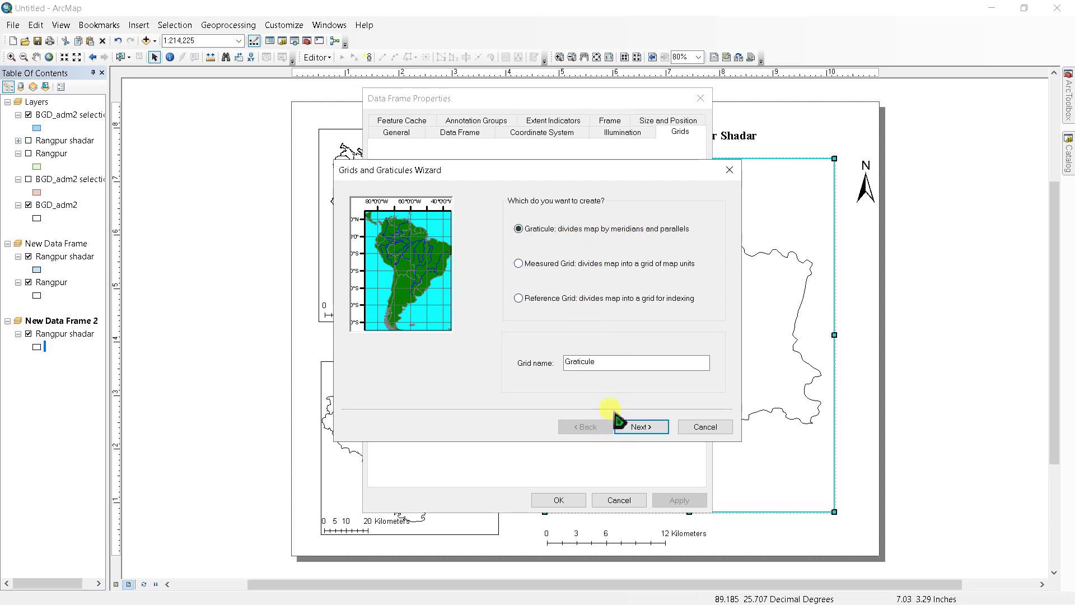
left_click(641, 426)
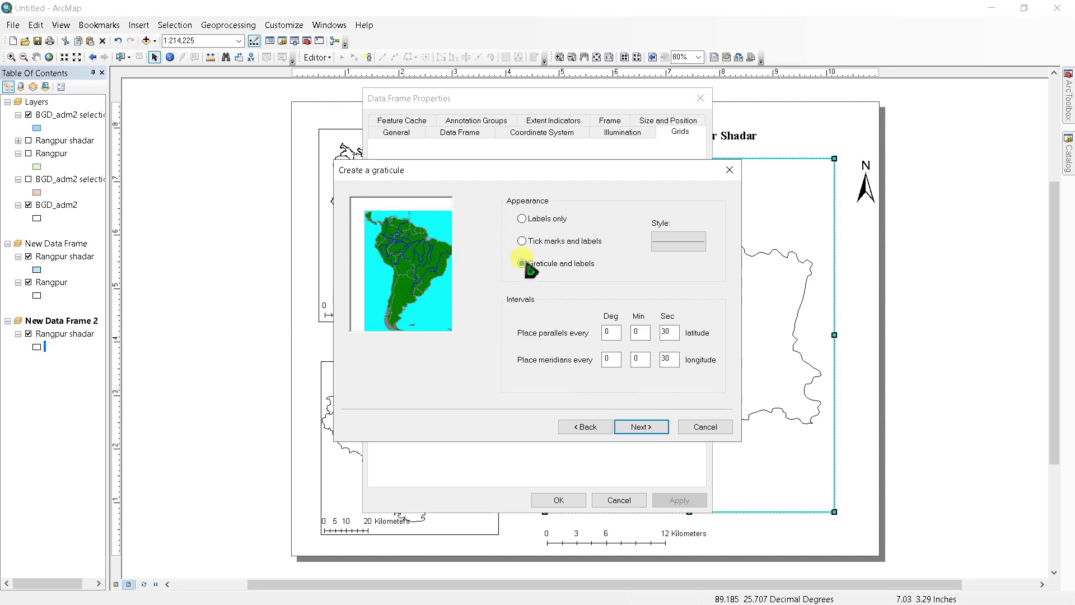
- Set the graticule to tick marks and labels, finish the wizard and apply it
left_click(521, 242)
left_click(522, 218)
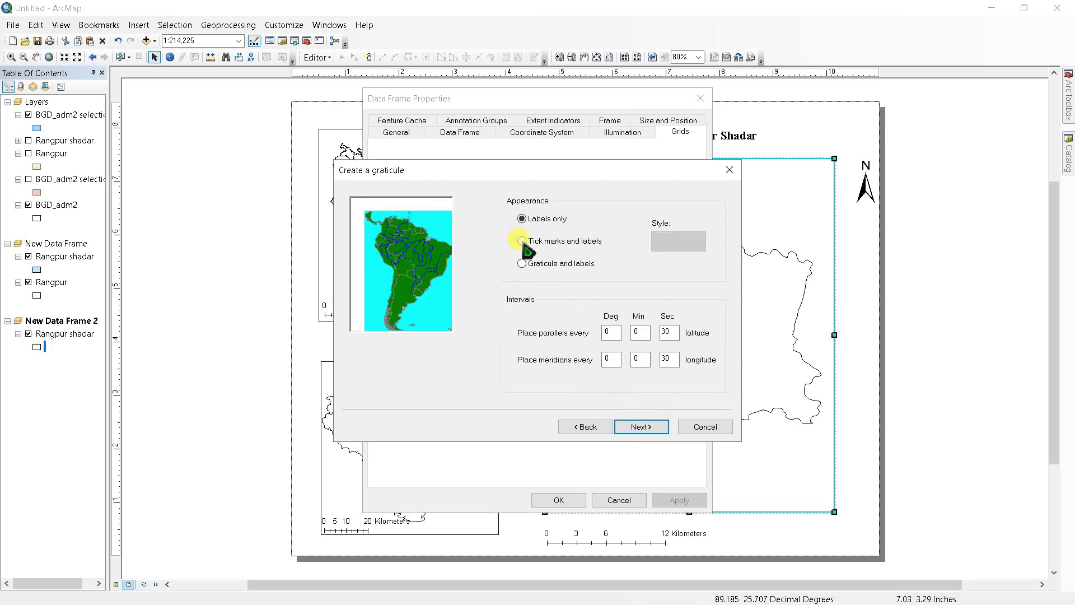
left_click(522, 241)
left_click(521, 265)
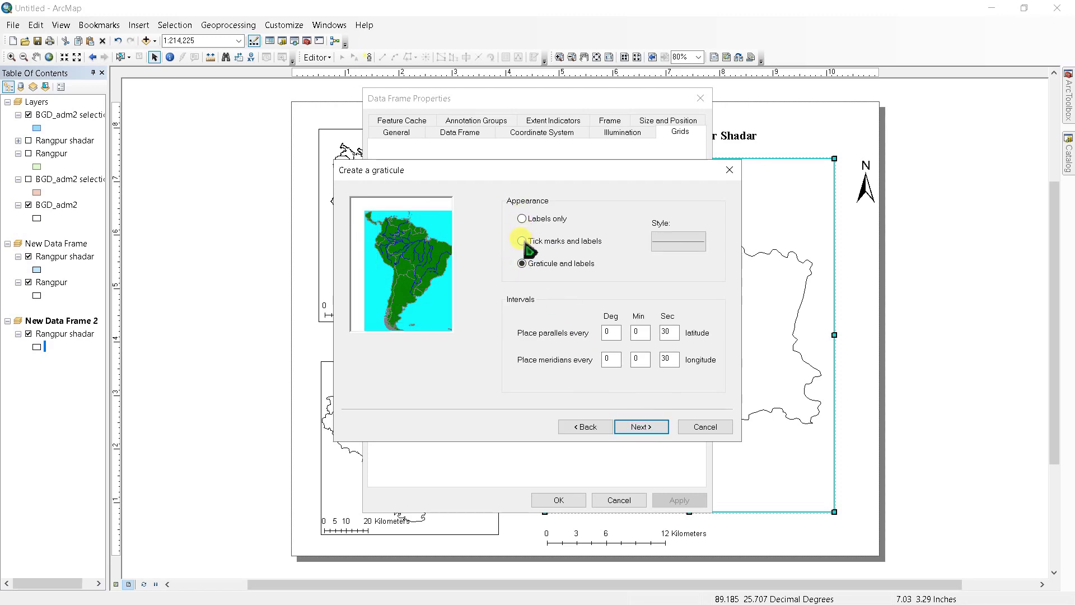
left_click(523, 241)
type("90")
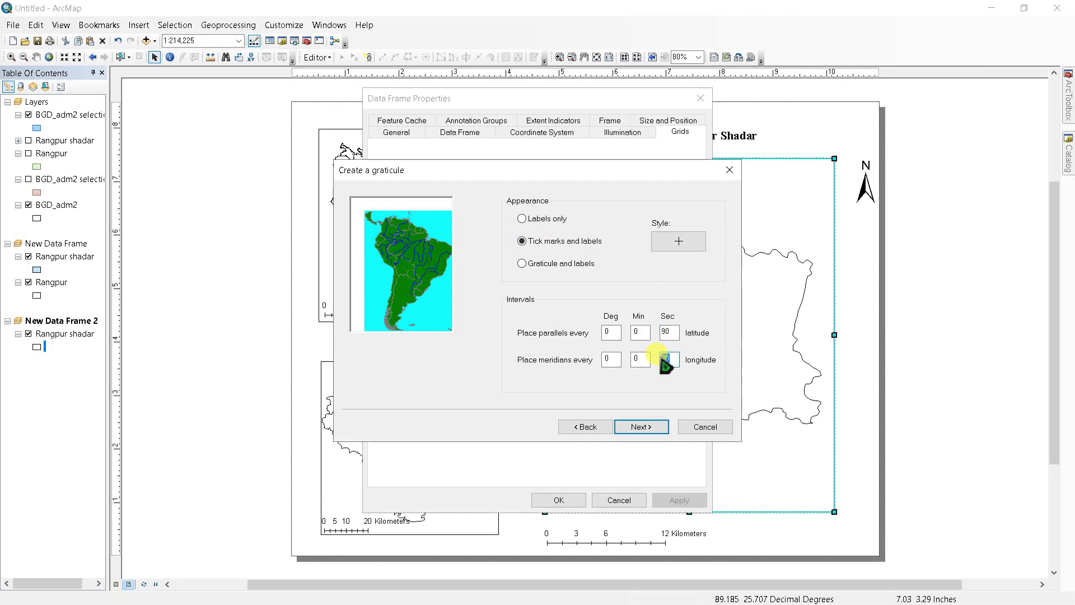
left_click(645, 428)
left_click(649, 424)
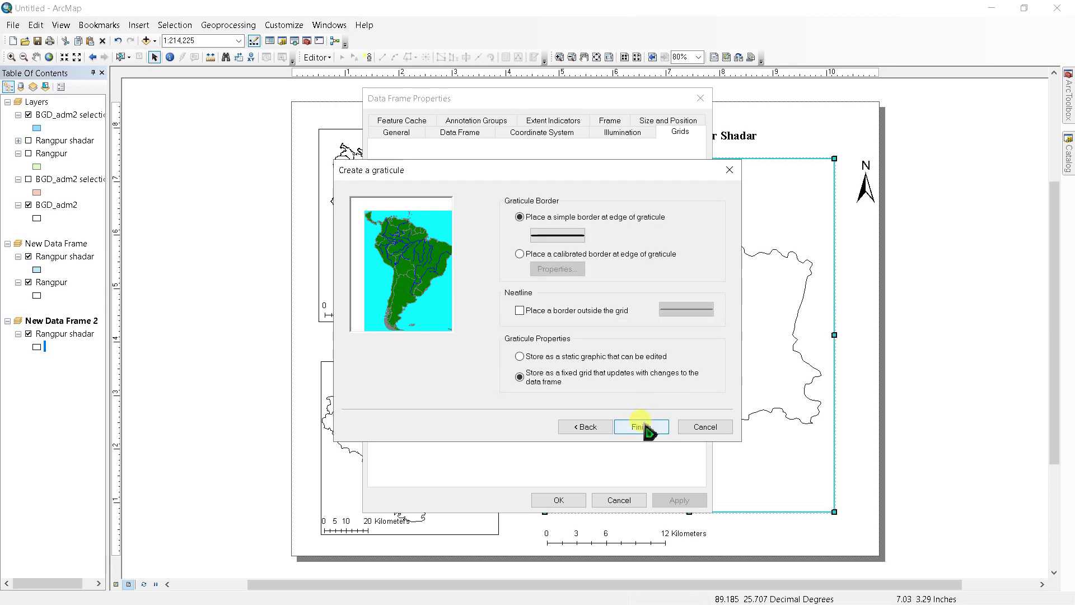
left_click(578, 503)
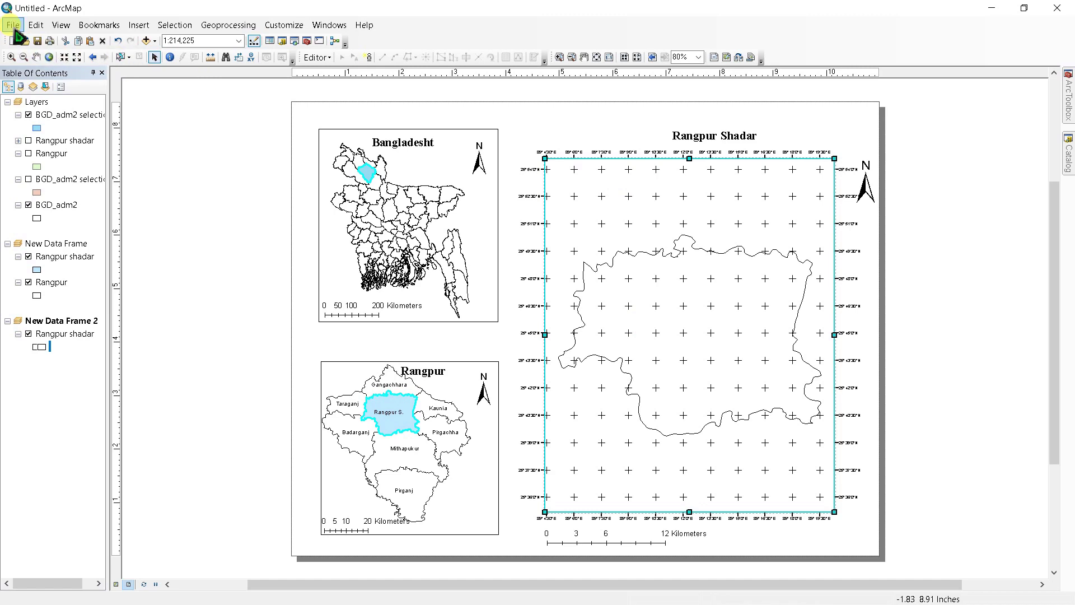
- Export the map to the Desktop as 'Study area' JPEG at 300 dpi, then minimize ArcMap
left_click(14, 25)
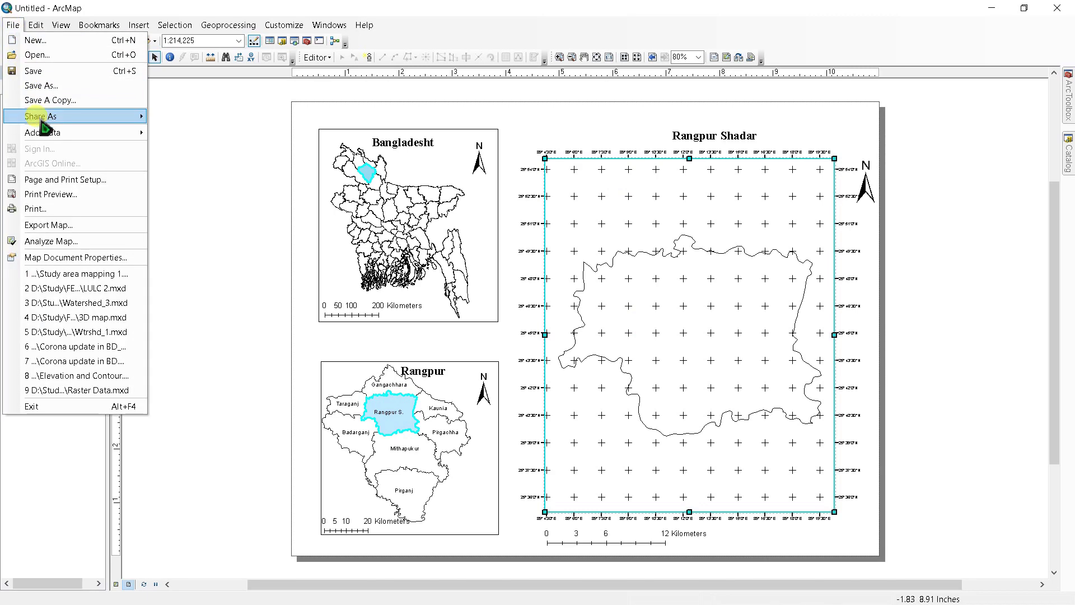
left_click(51, 225)
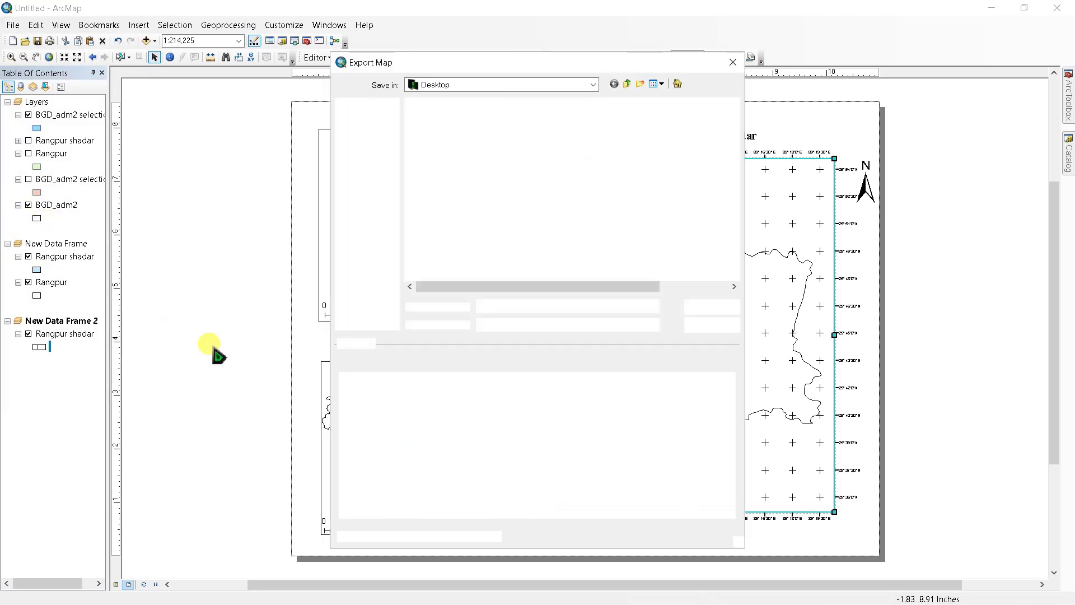
type("Study area.jpg")
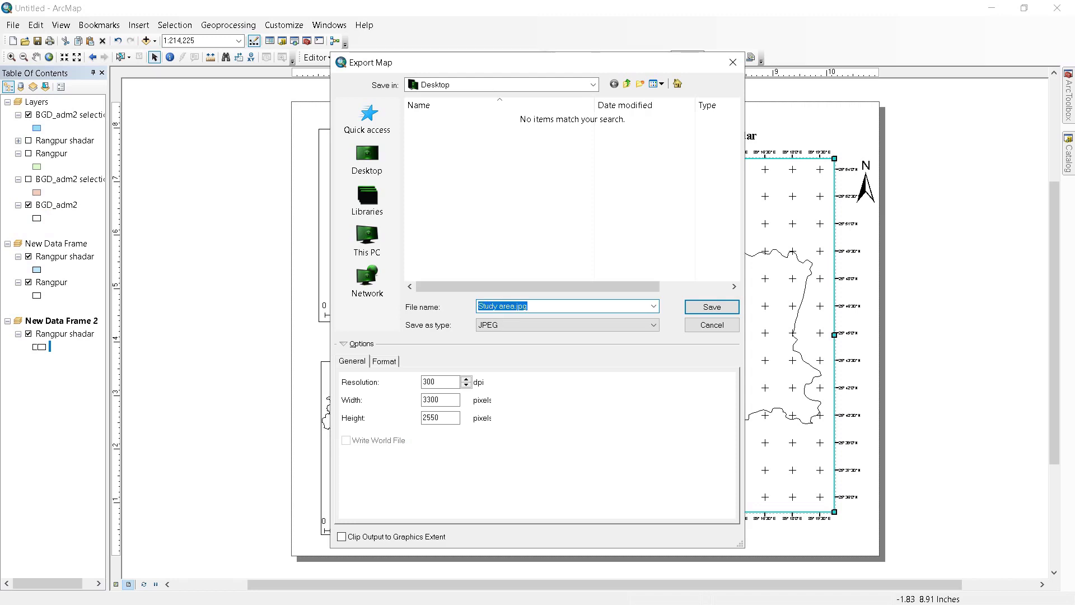
key("Return")
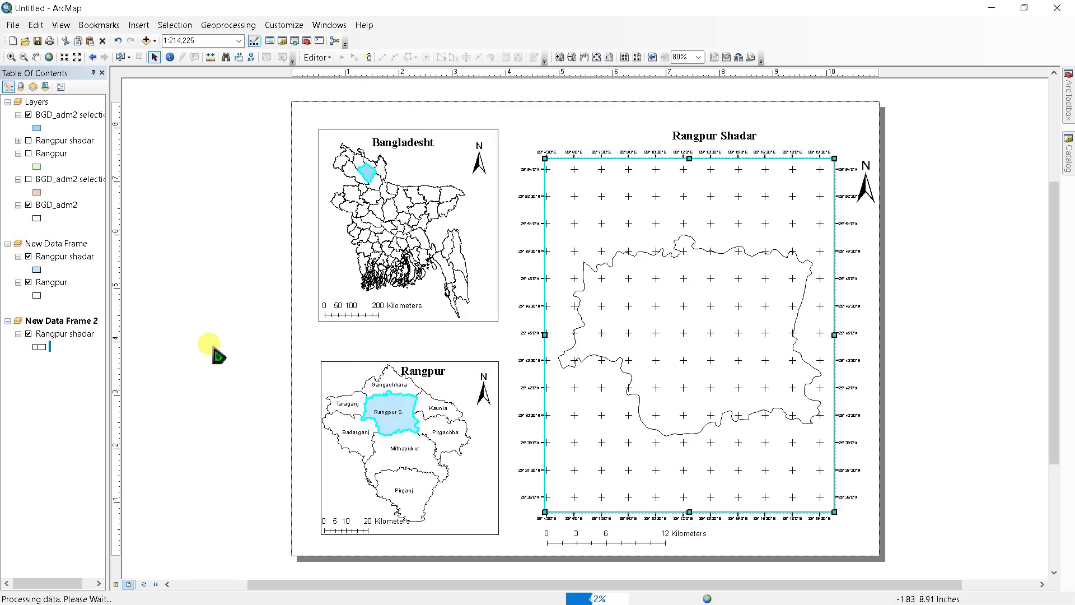
key("super+d")
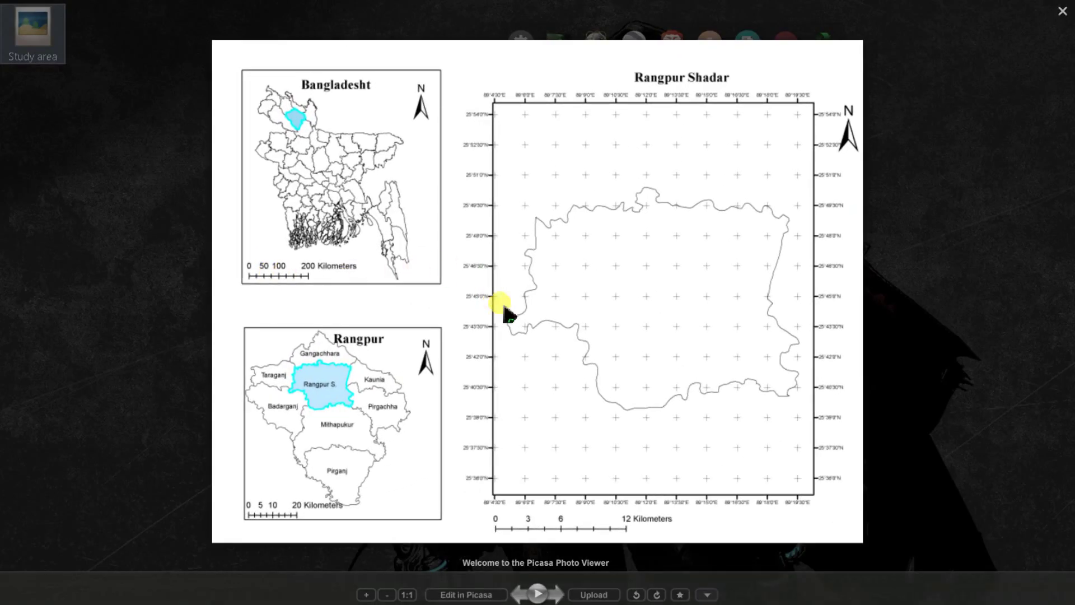
scroll(504, 307, "up", 1)
scroll(688, 310, "up", 3)
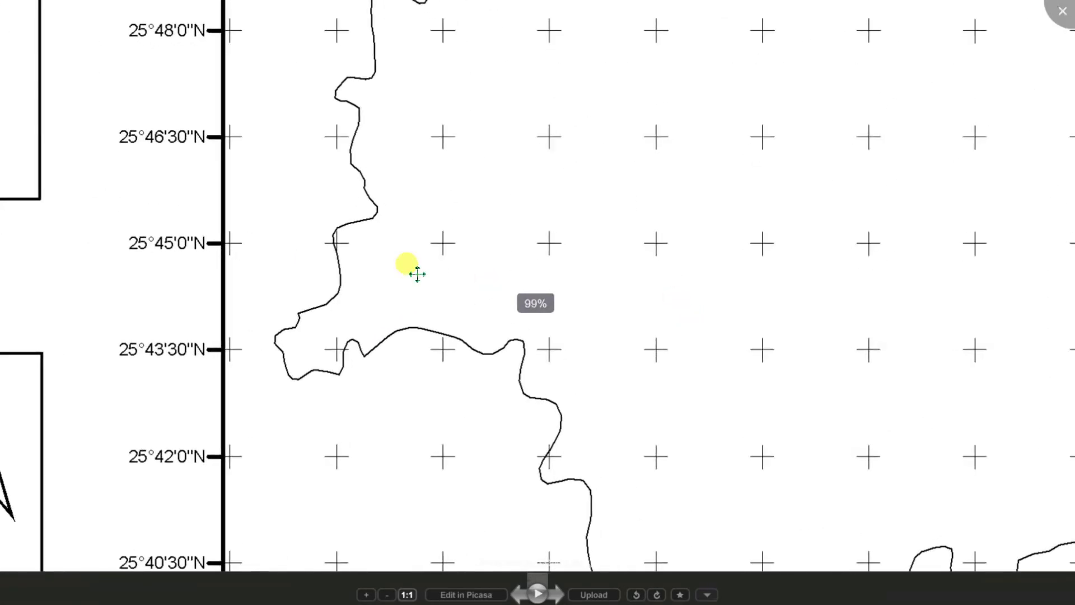
scroll(179, 255, "down", 3)
scroll(91, 244, "down", 3)
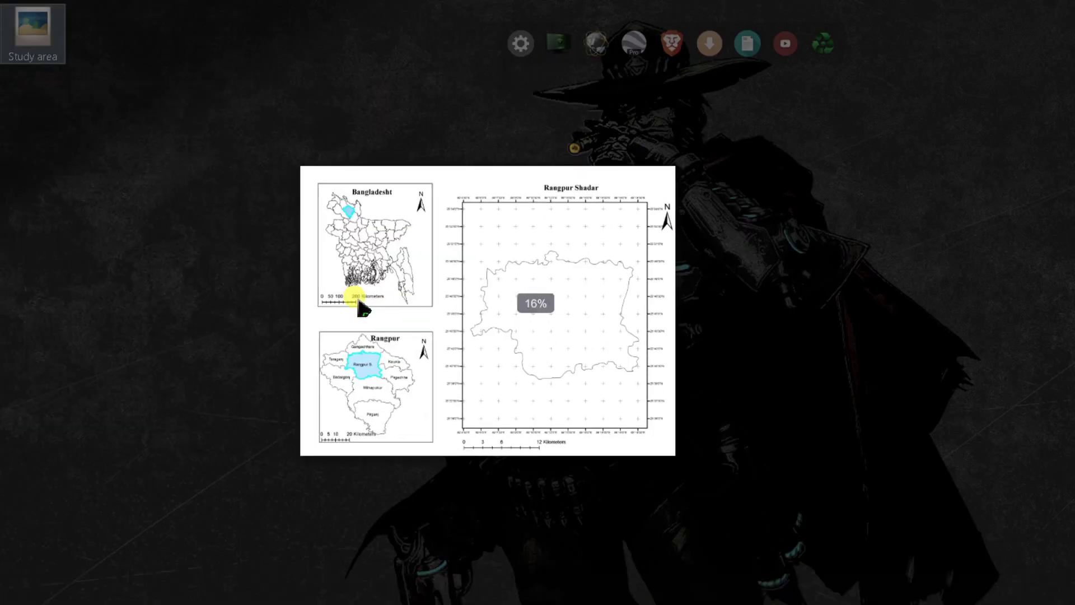
scroll(401, 311, "up", 1)
scroll(364, 350, "up", 2)
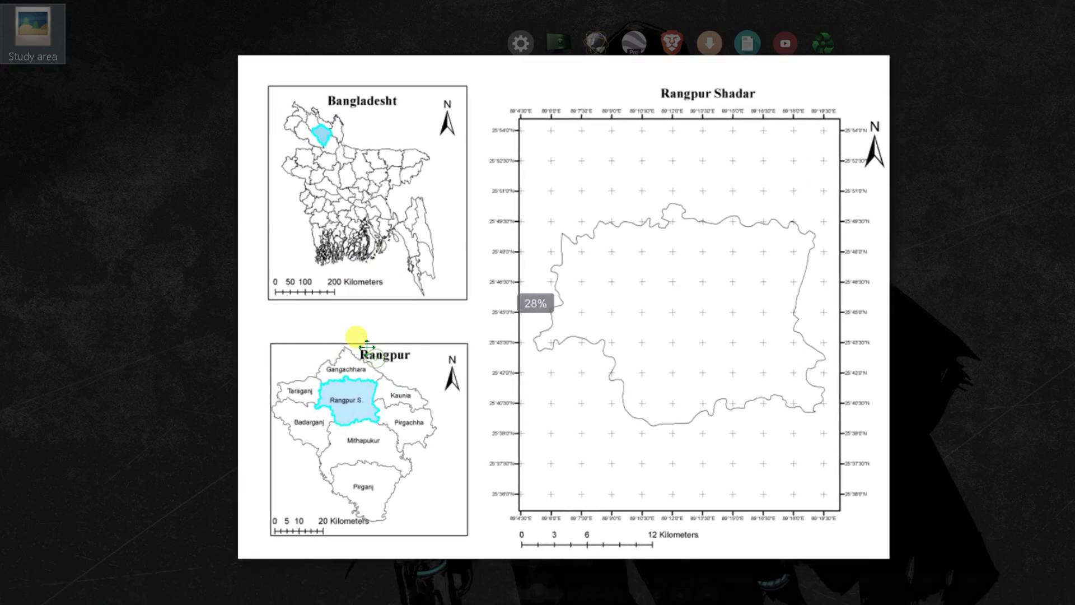